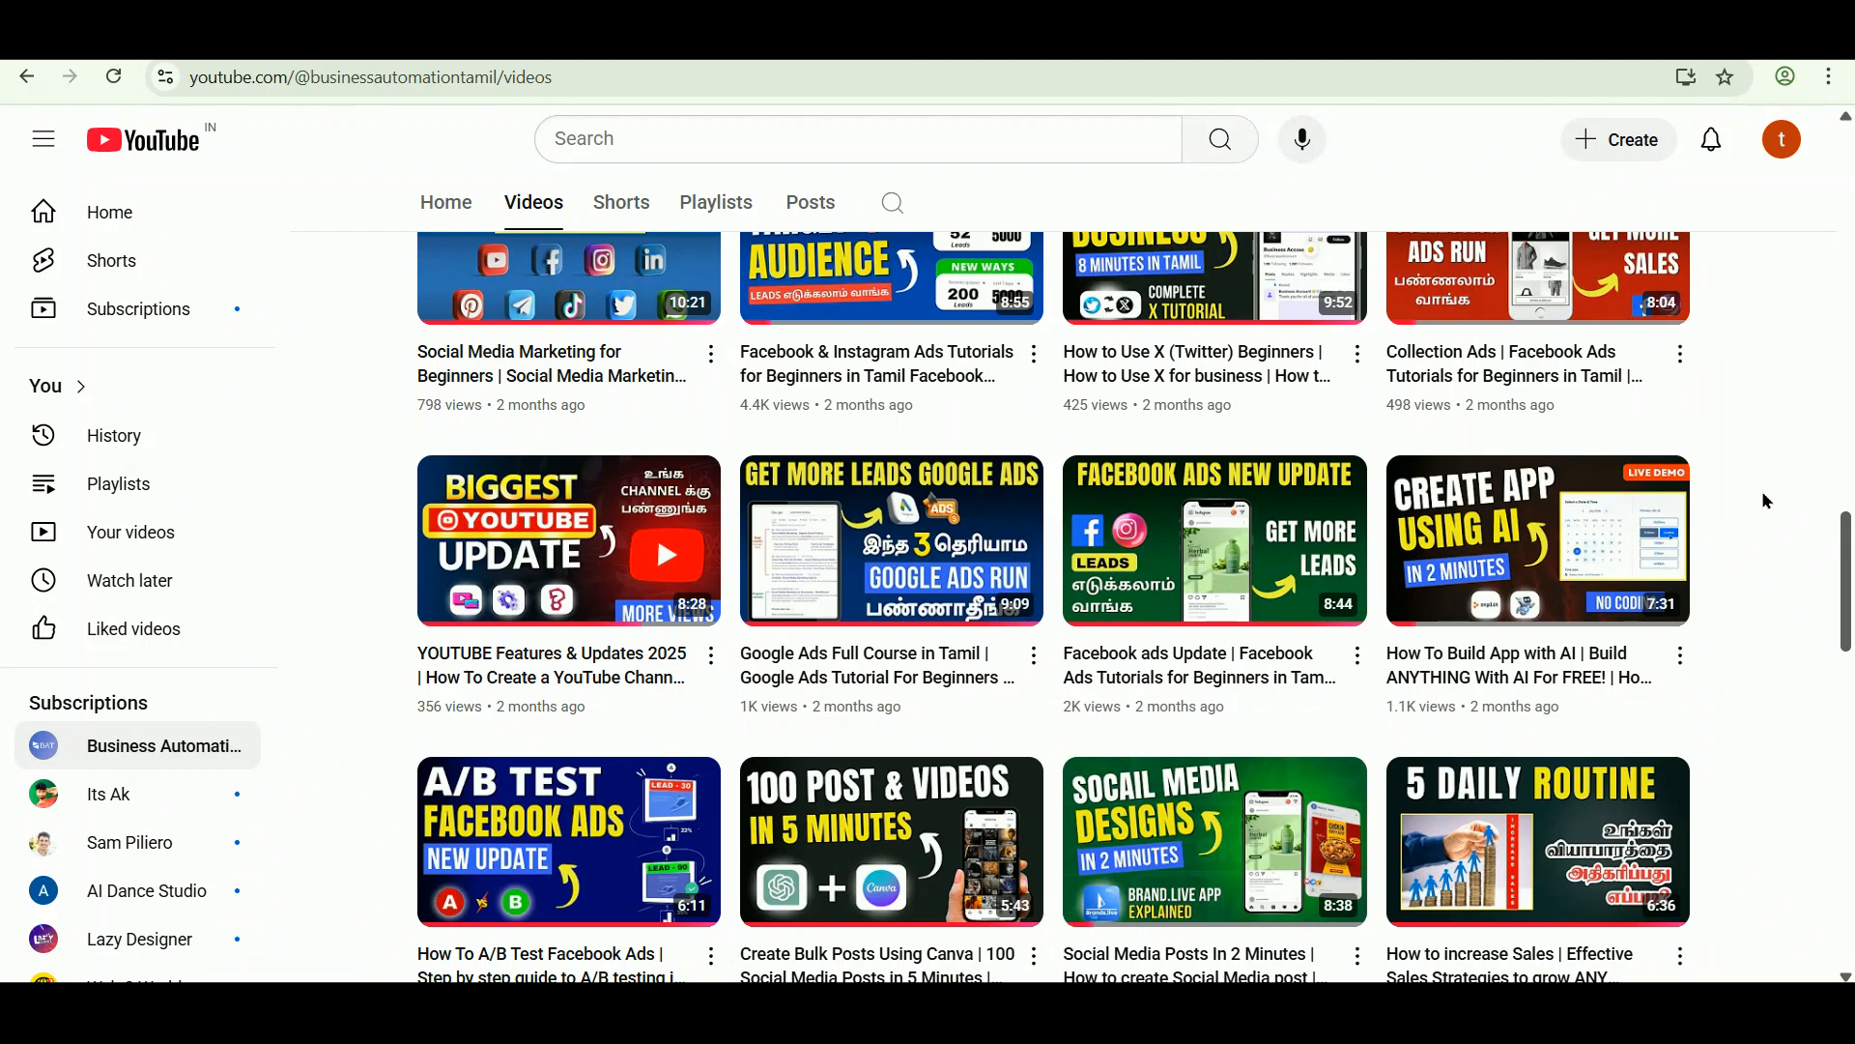
{"action": "scroll", "coordinate": [1767, 501], "scroll_direction": "down", "scroll_amount": 3}
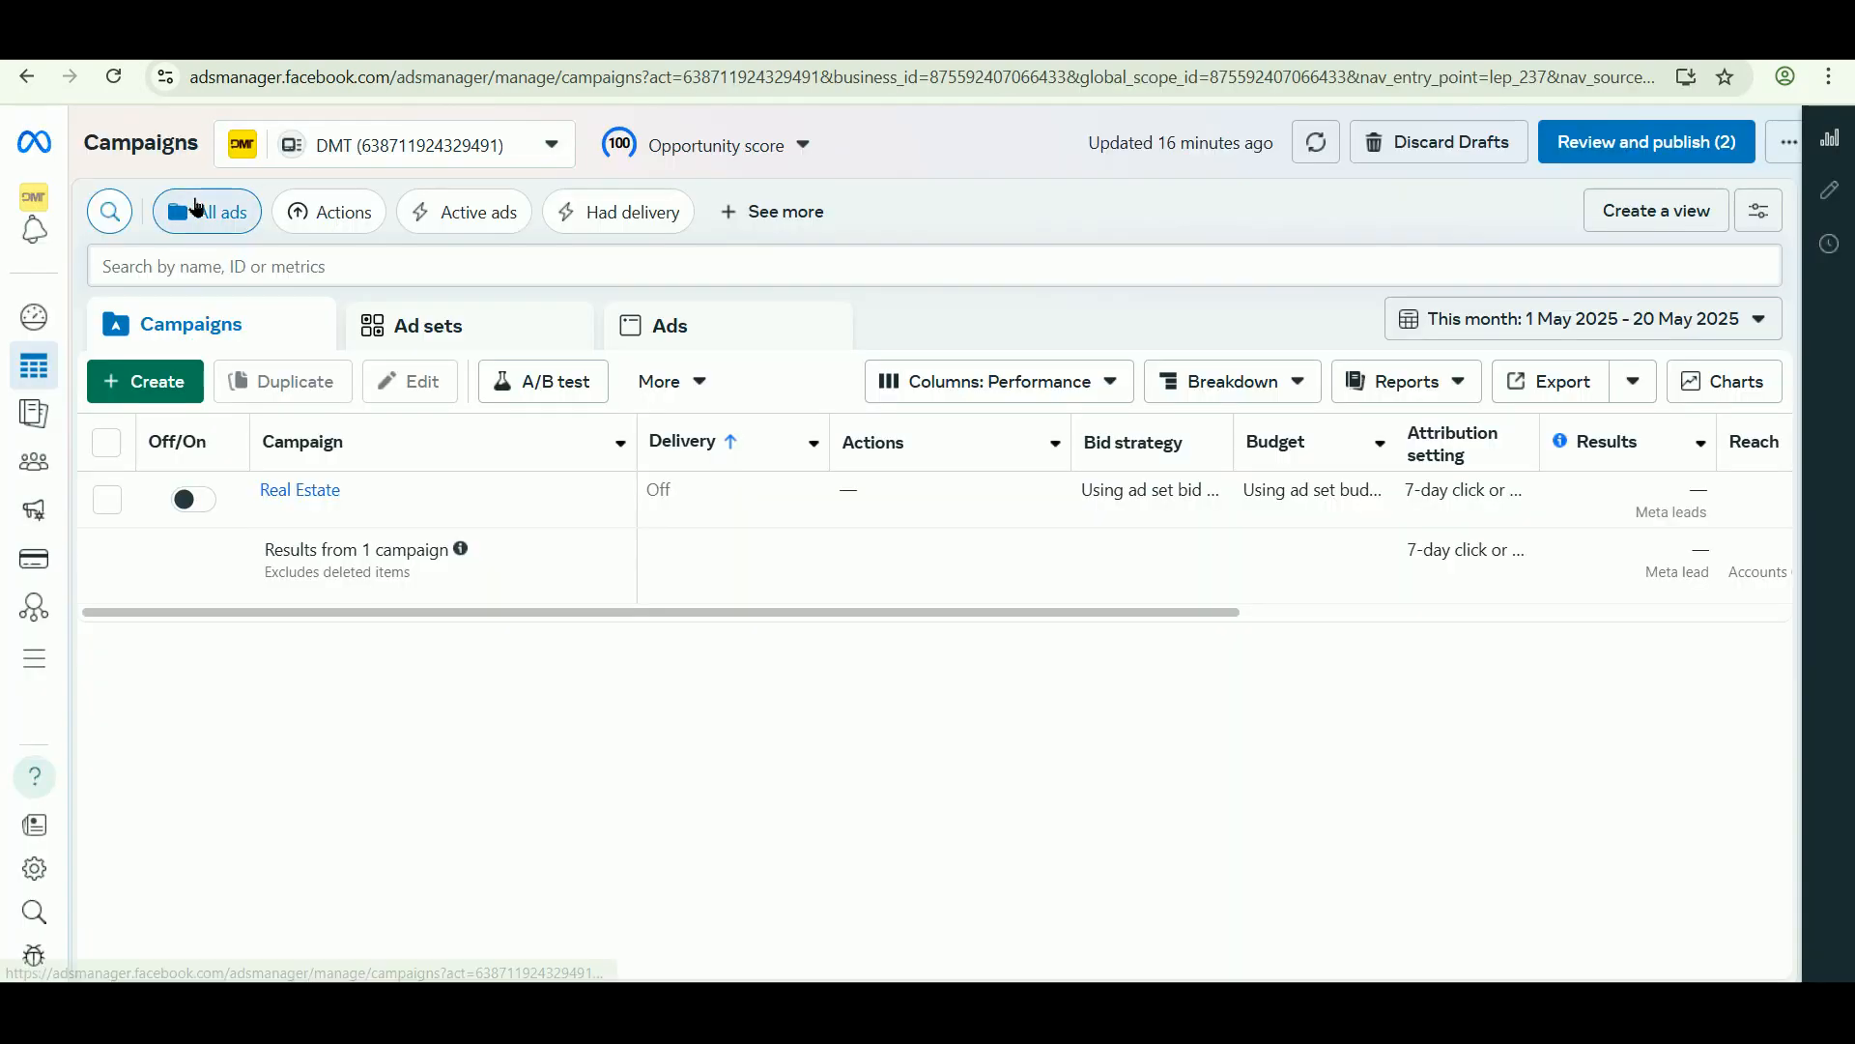
Create a new campaign with the Leads objective and open its ad set.
{"action": "left_click", "coordinate": [148, 403]}
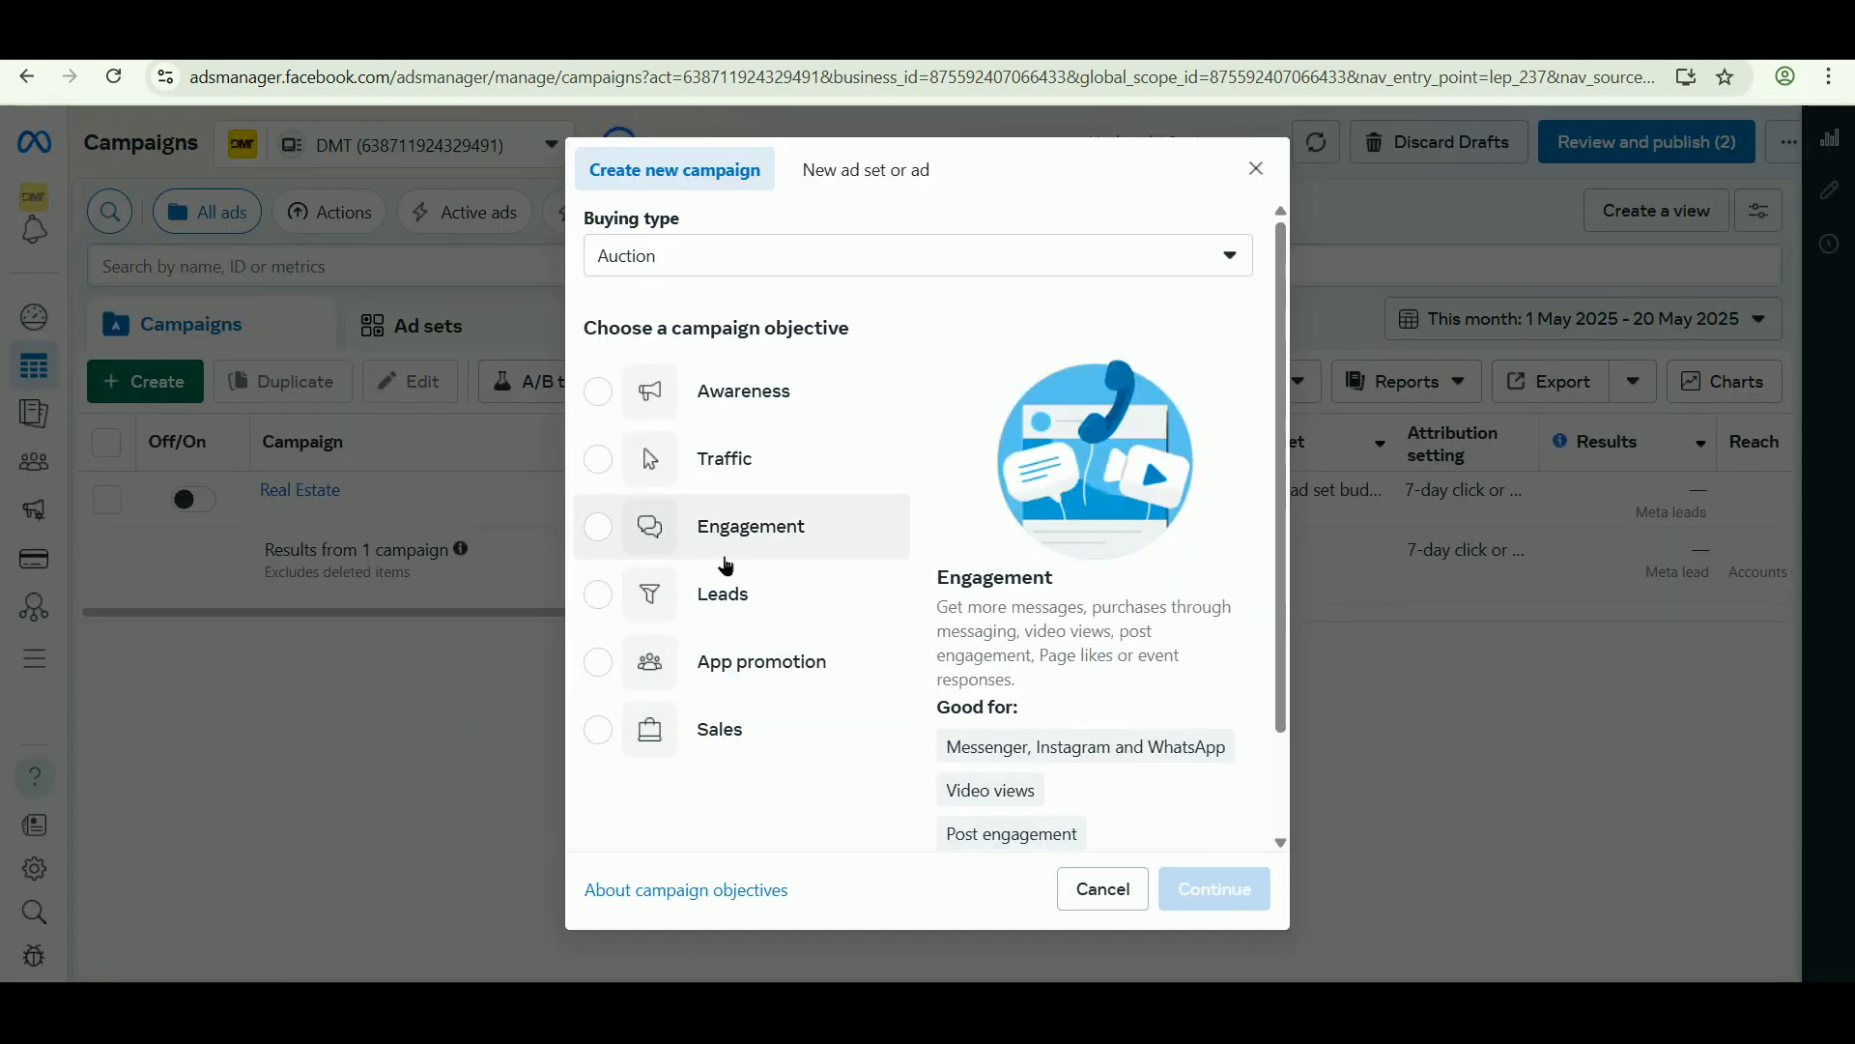
{"action": "left_click", "coordinate": [734, 593]}
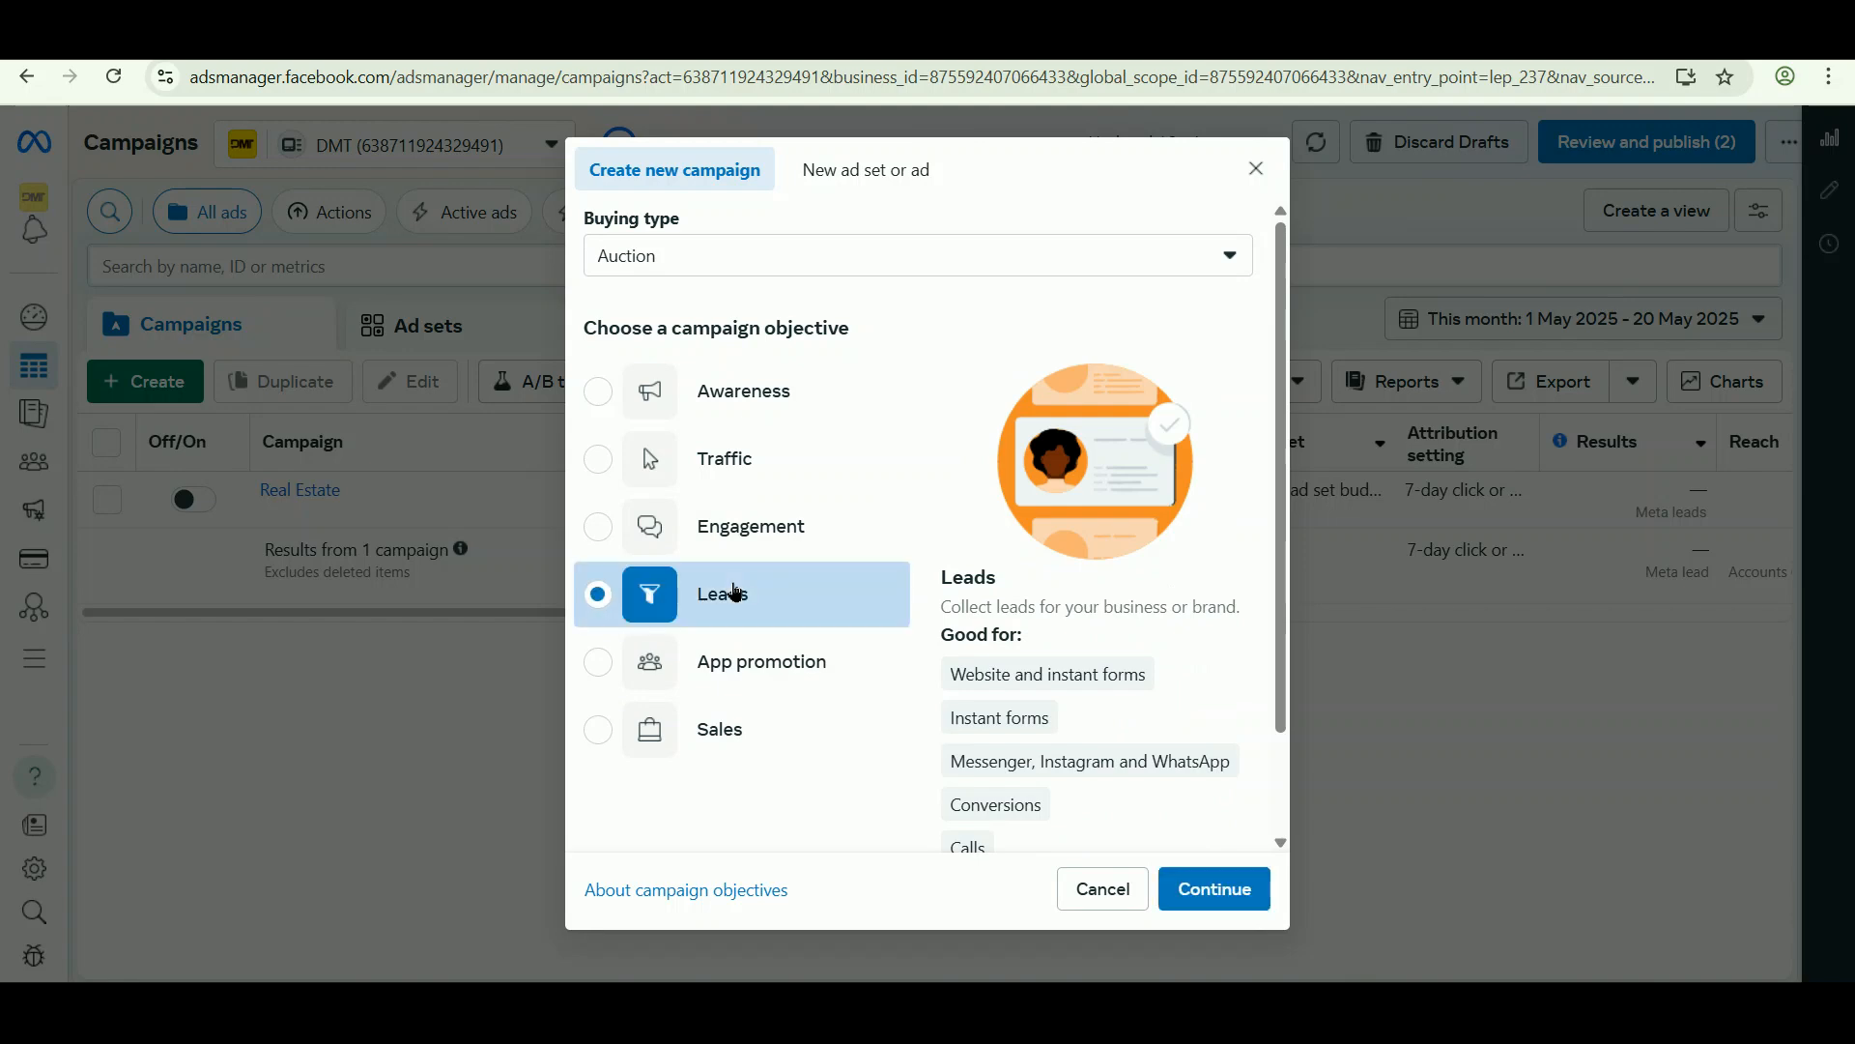
{"action": "left_click", "coordinate": [1225, 889]}
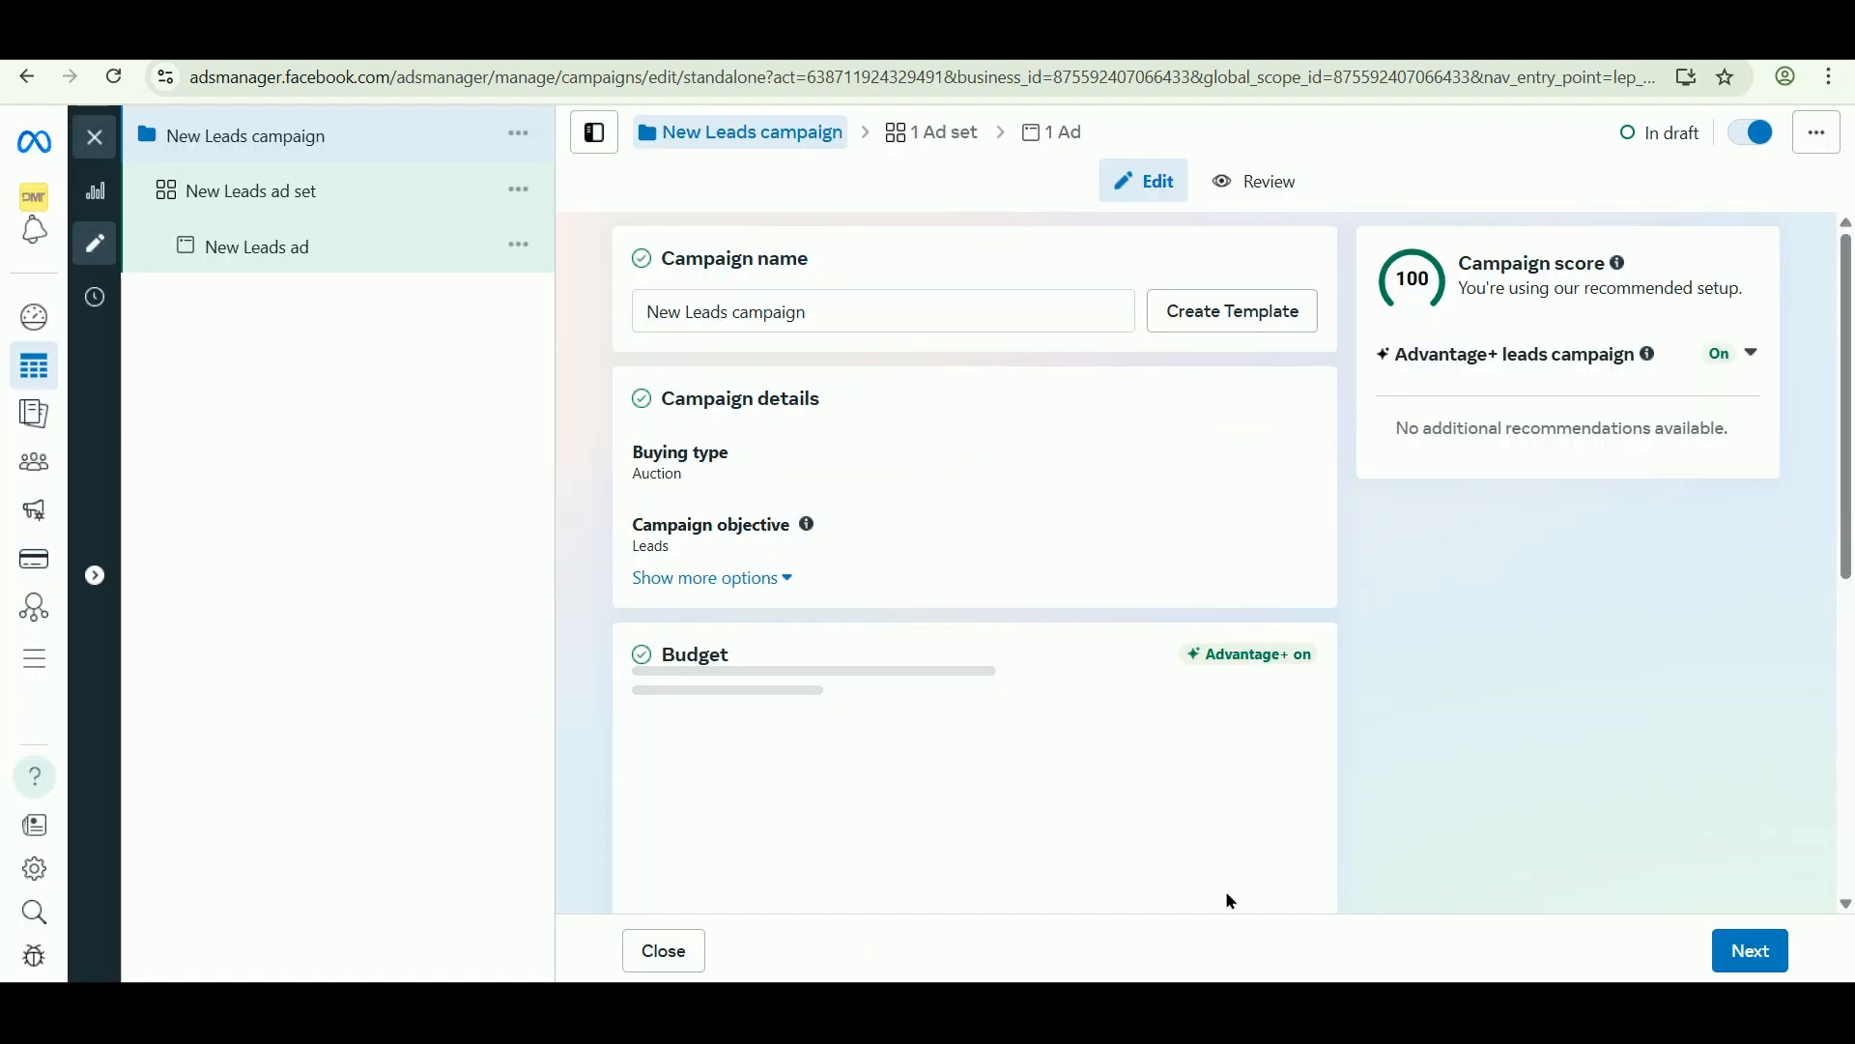
{"action": "left_click", "coordinate": [338, 209]}
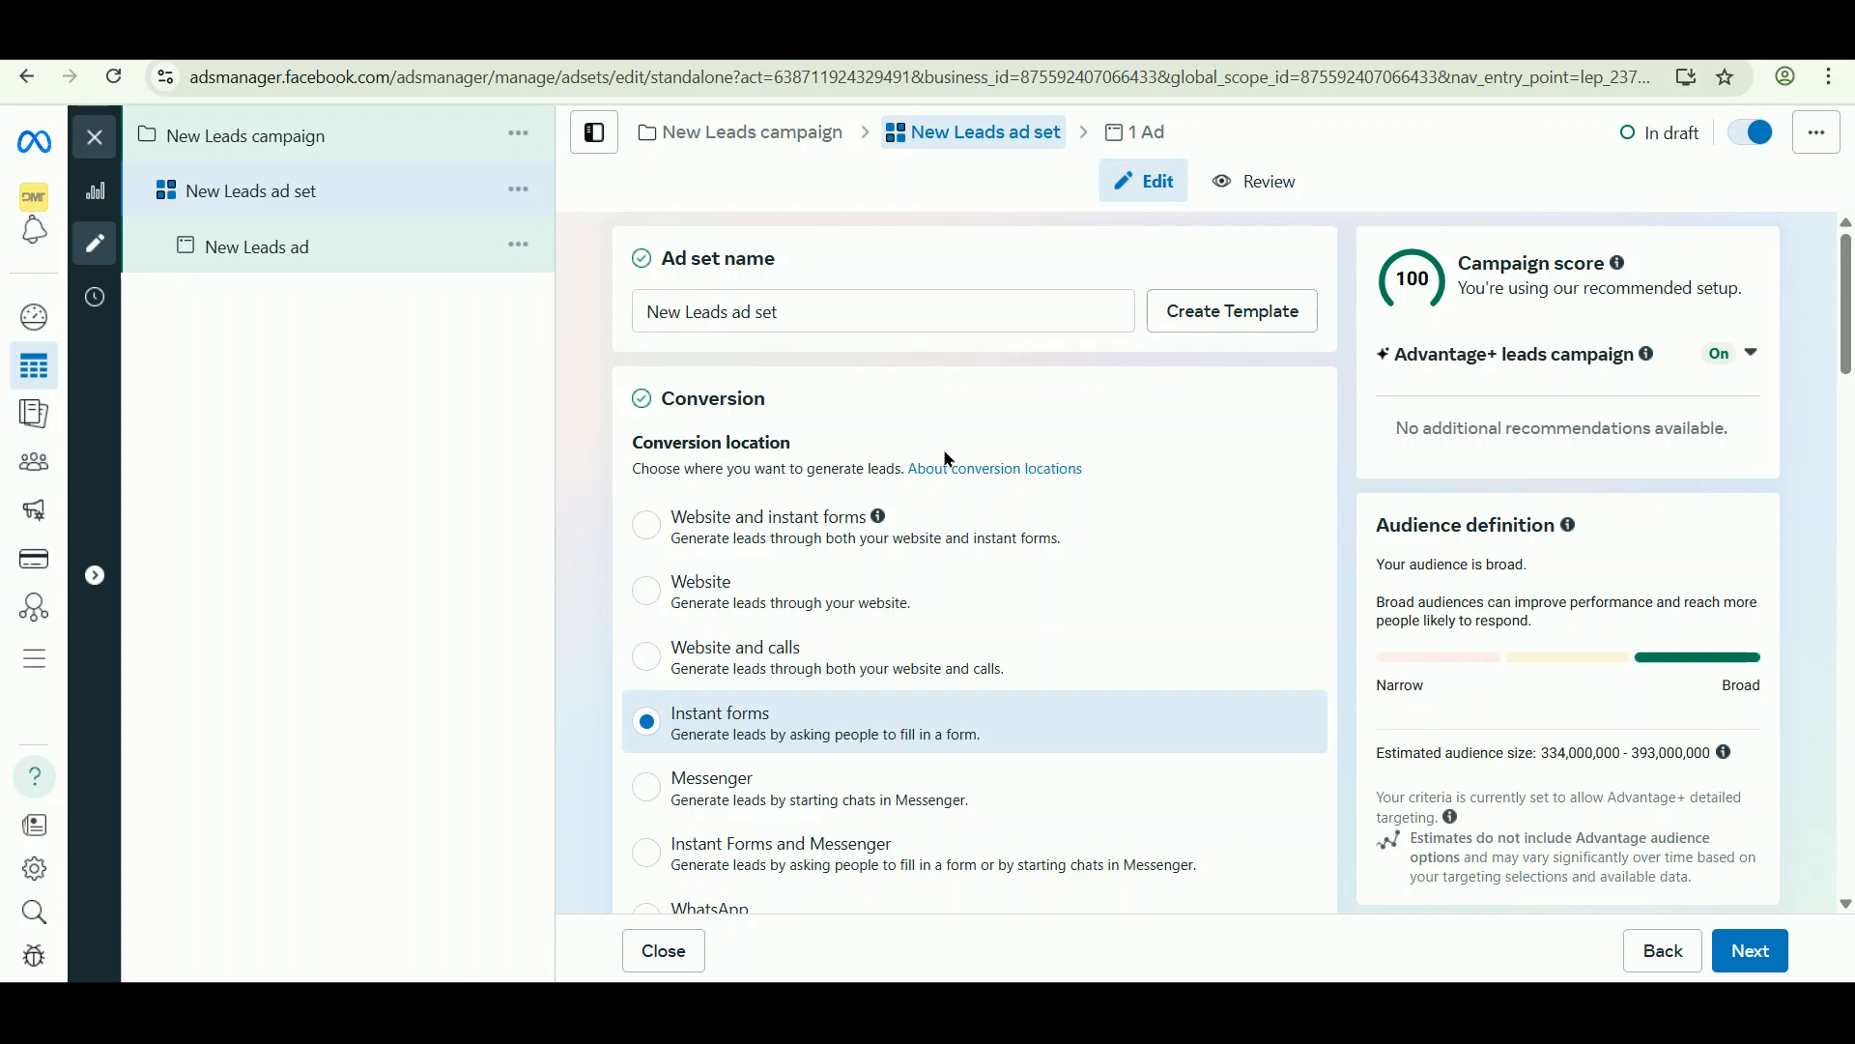
Switch the ad set's audience setup so that the reach of the ads can be limited further.
{"action": "scroll", "coordinate": [945, 454], "scroll_direction": "down", "scroll_amount": 8}
{"action": "scroll", "coordinate": [947, 458], "scroll_direction": "down", "scroll_amount": 10}
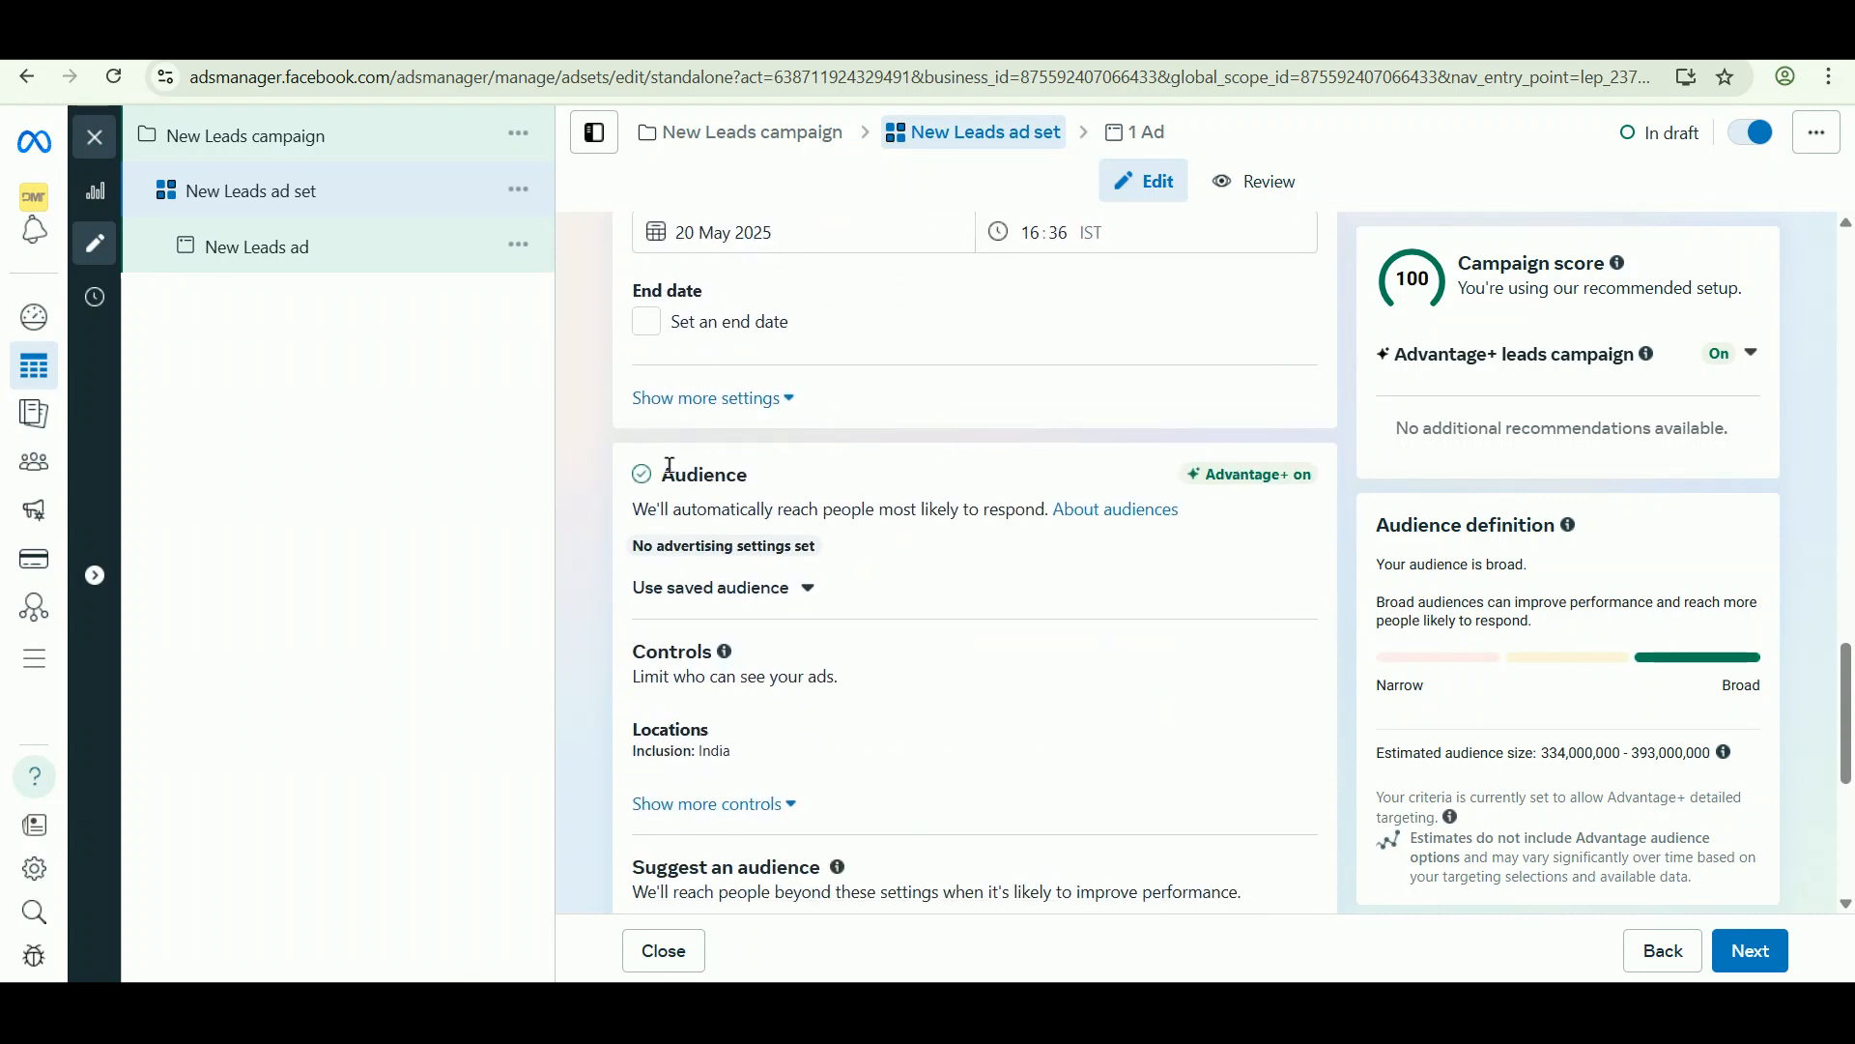
{"action": "left_click_drag", "start_coordinate": [676, 471], "coordinate": [773, 486]}
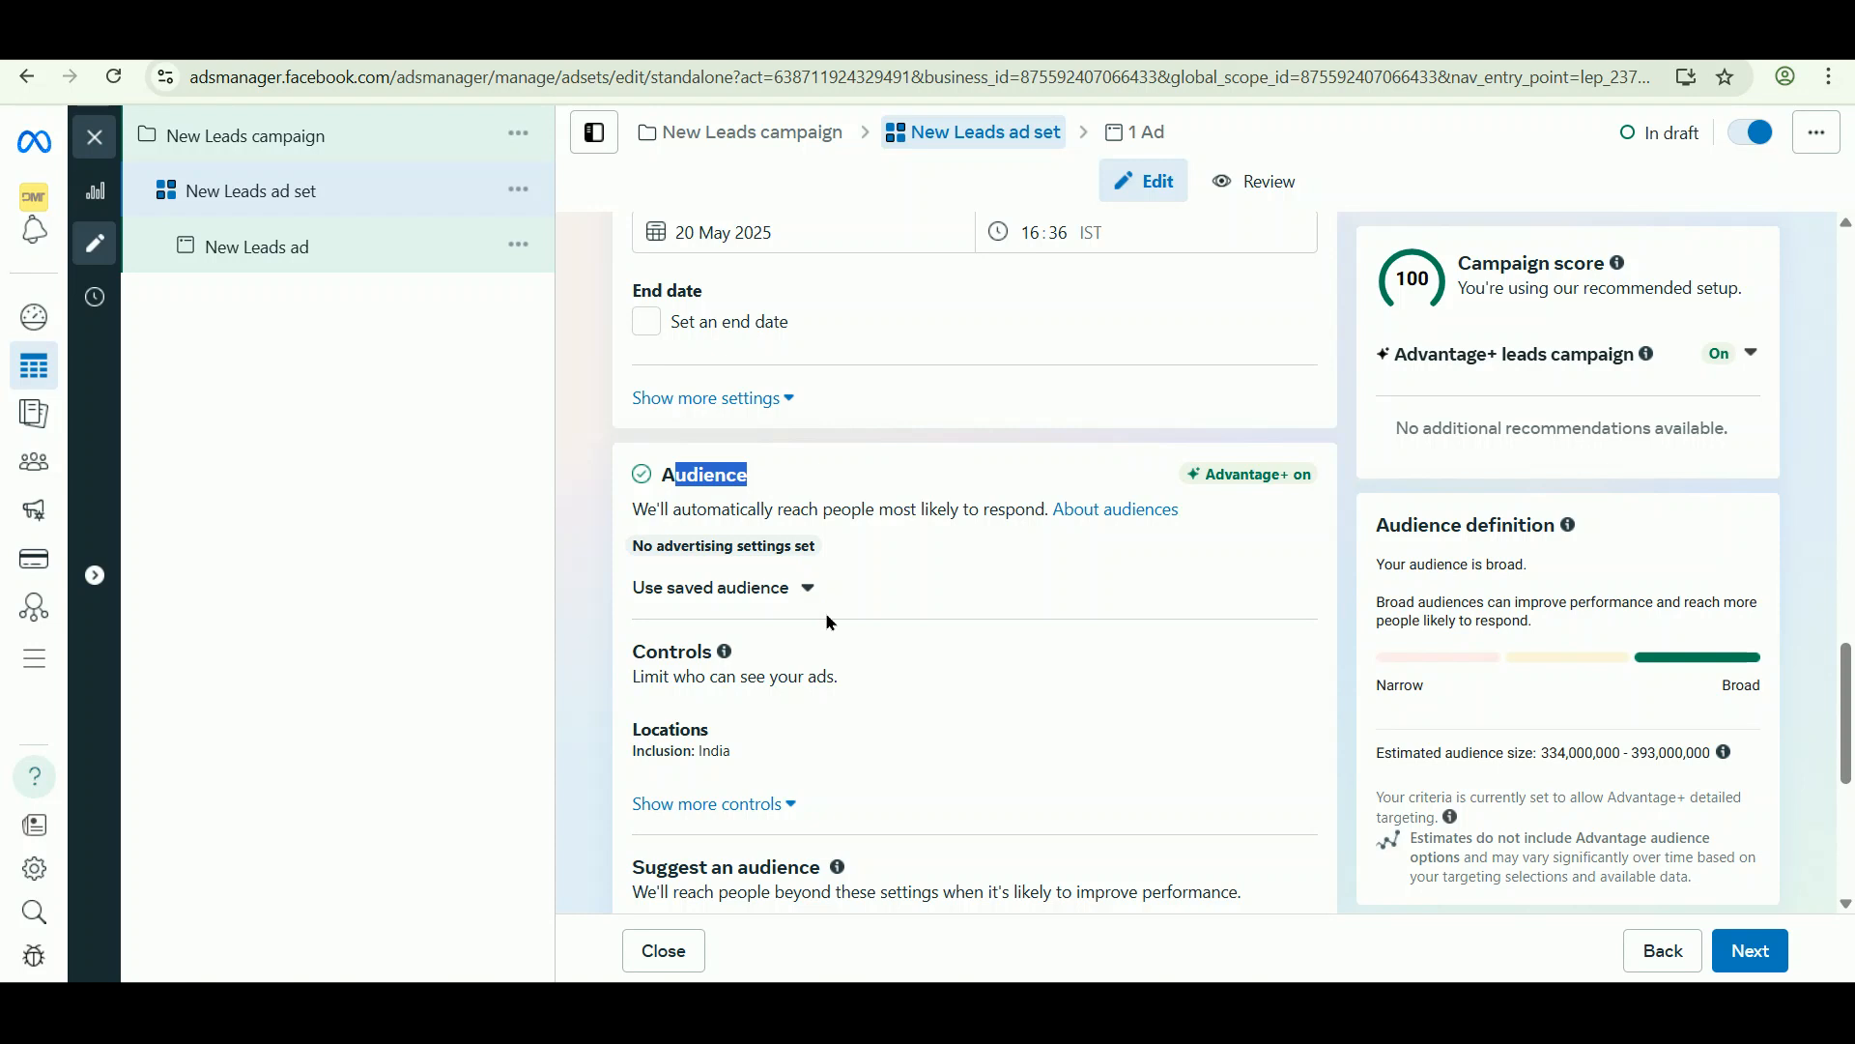
{"action": "scroll", "coordinate": [877, 637], "scroll_direction": "down", "scroll_amount": 5}
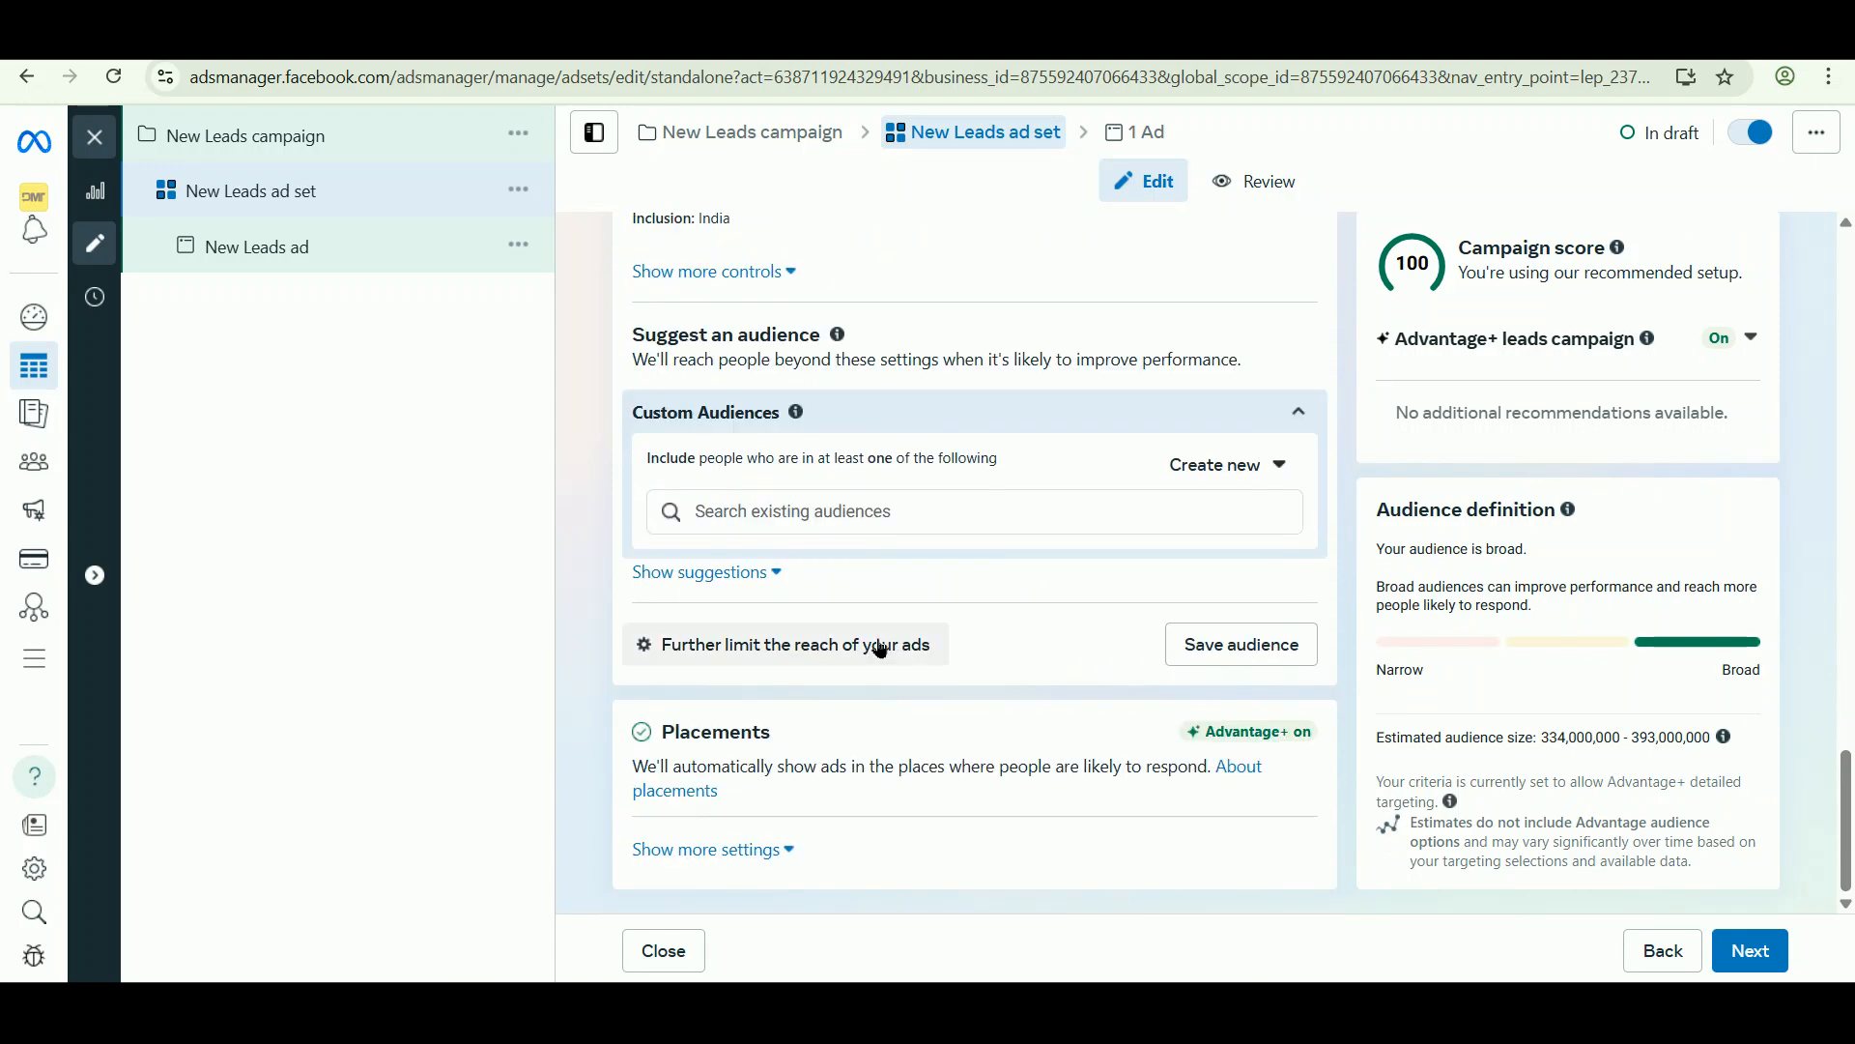
{"action": "left_click", "coordinate": [879, 645]}
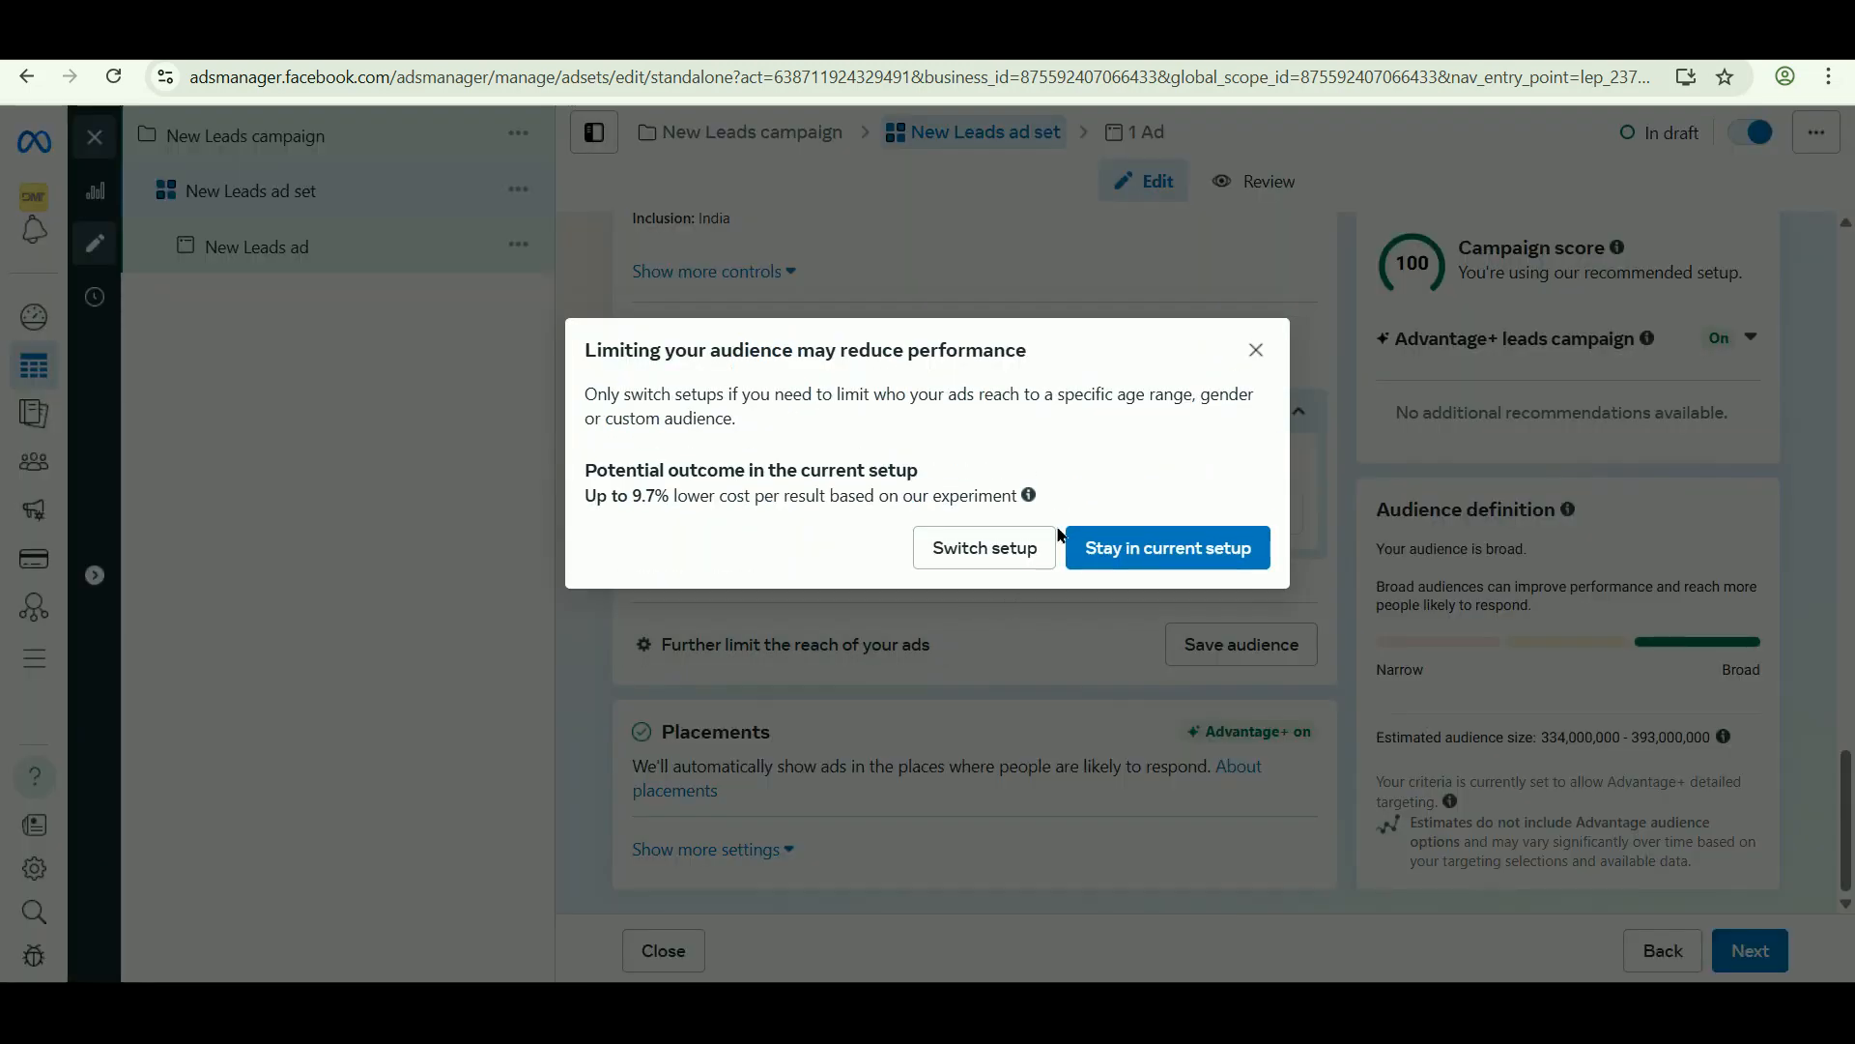
{"action": "left_click", "coordinate": [1023, 547]}
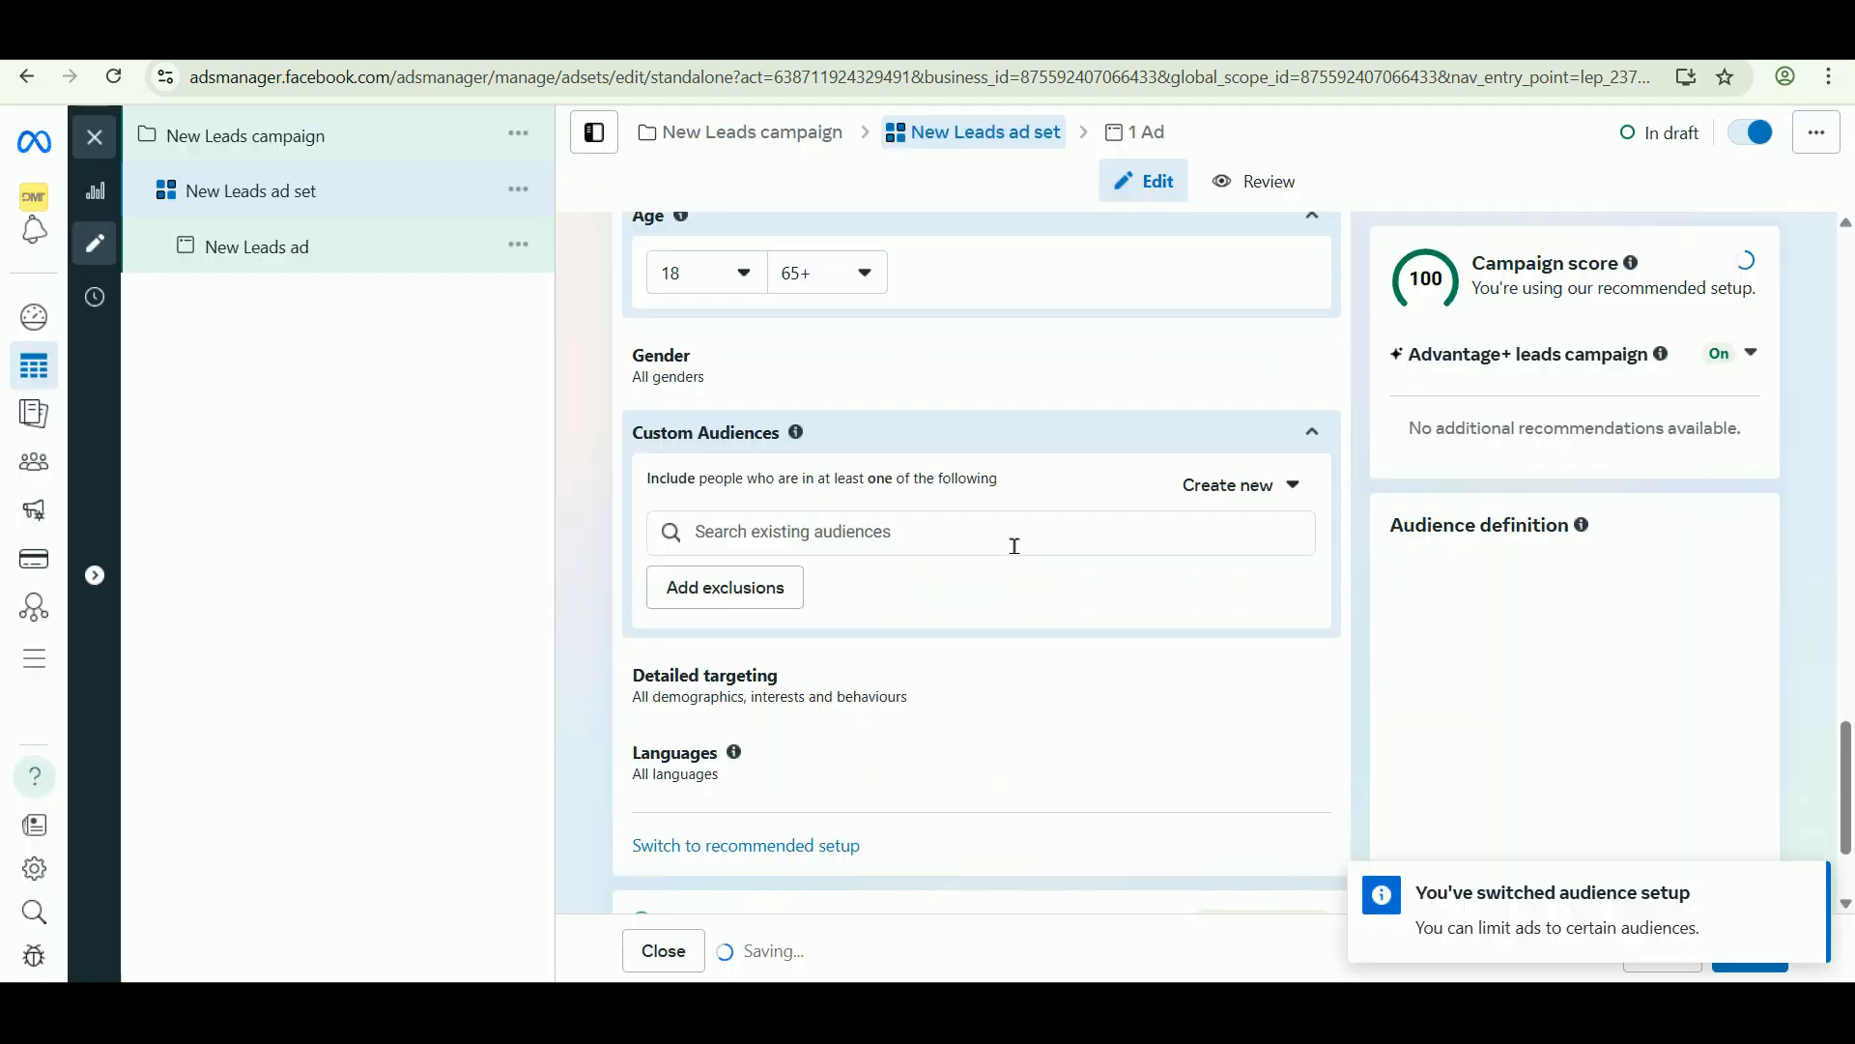
Set the audience location to the city of Chennai, Tamil Nadu, India.
{"action": "scroll", "coordinate": [1014, 546], "scroll_direction": "down", "scroll_amount": 2}
{"action": "scroll", "coordinate": [1015, 546], "scroll_direction": "up", "scroll_amount": 7}
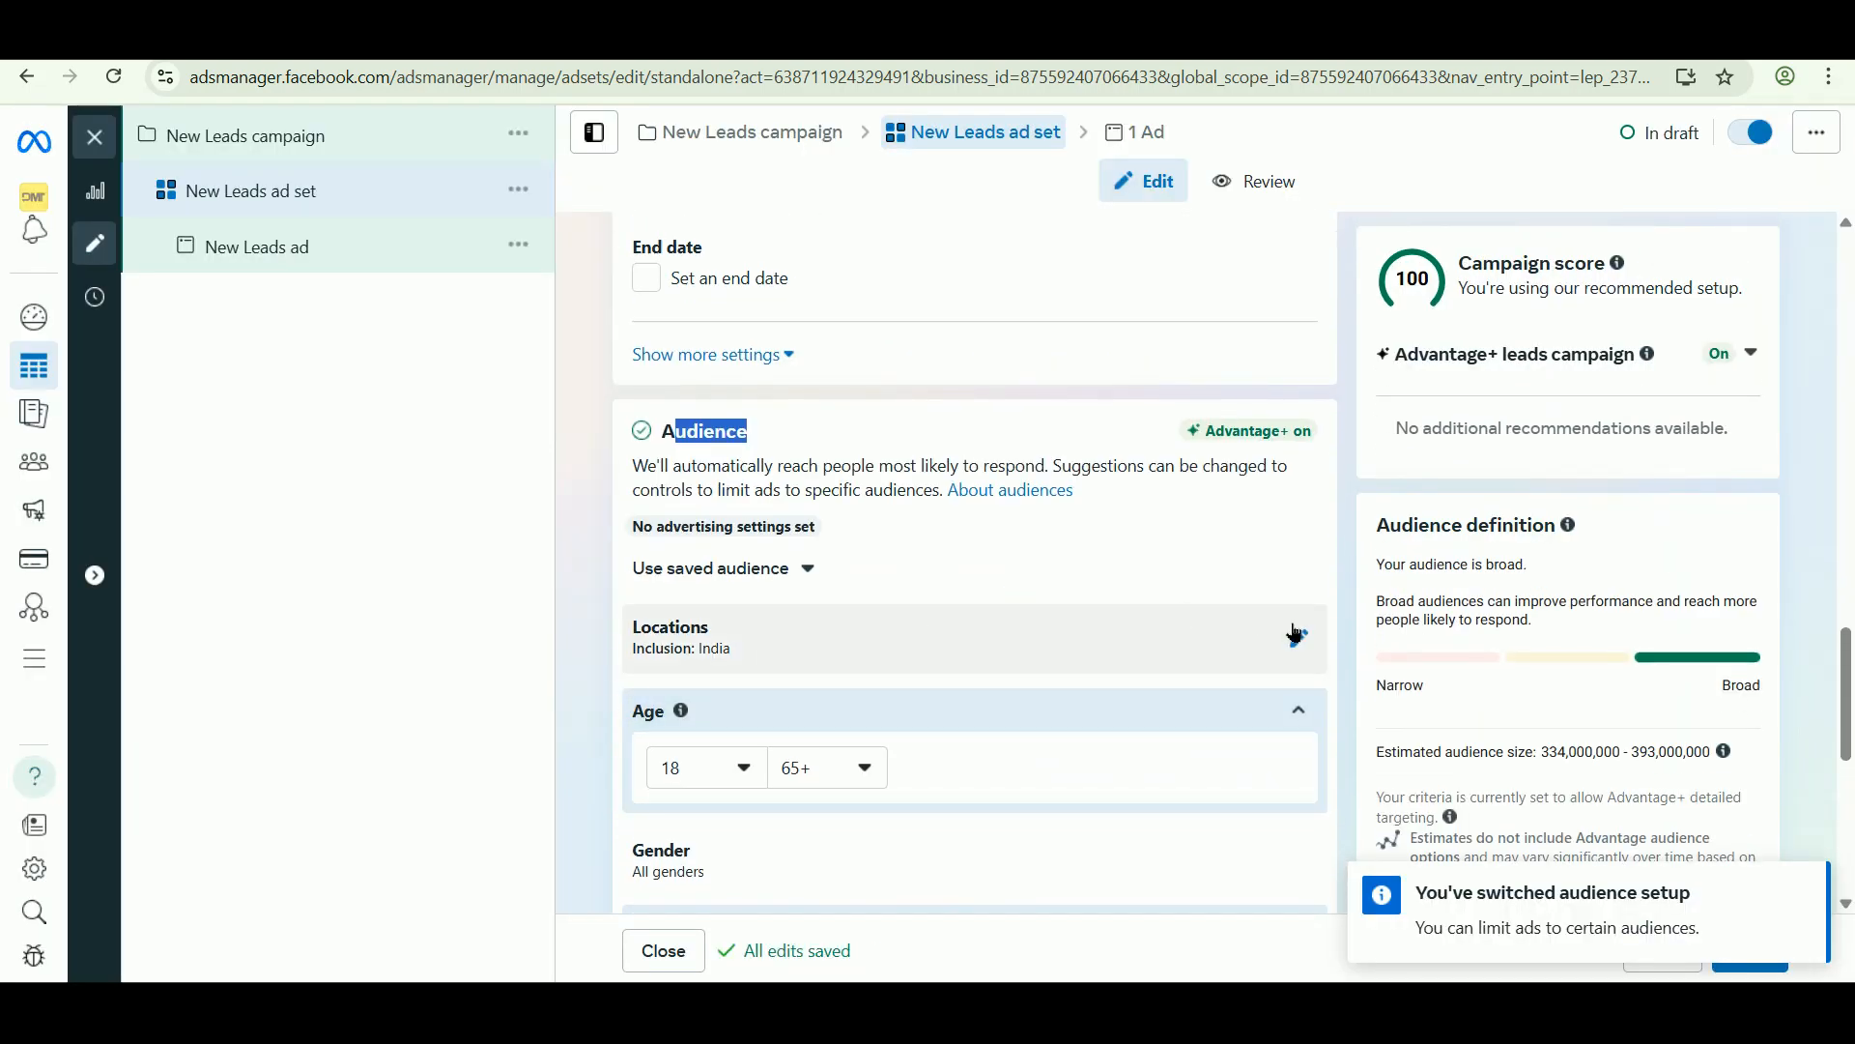
{"action": "left_click", "coordinate": [1295, 640]}
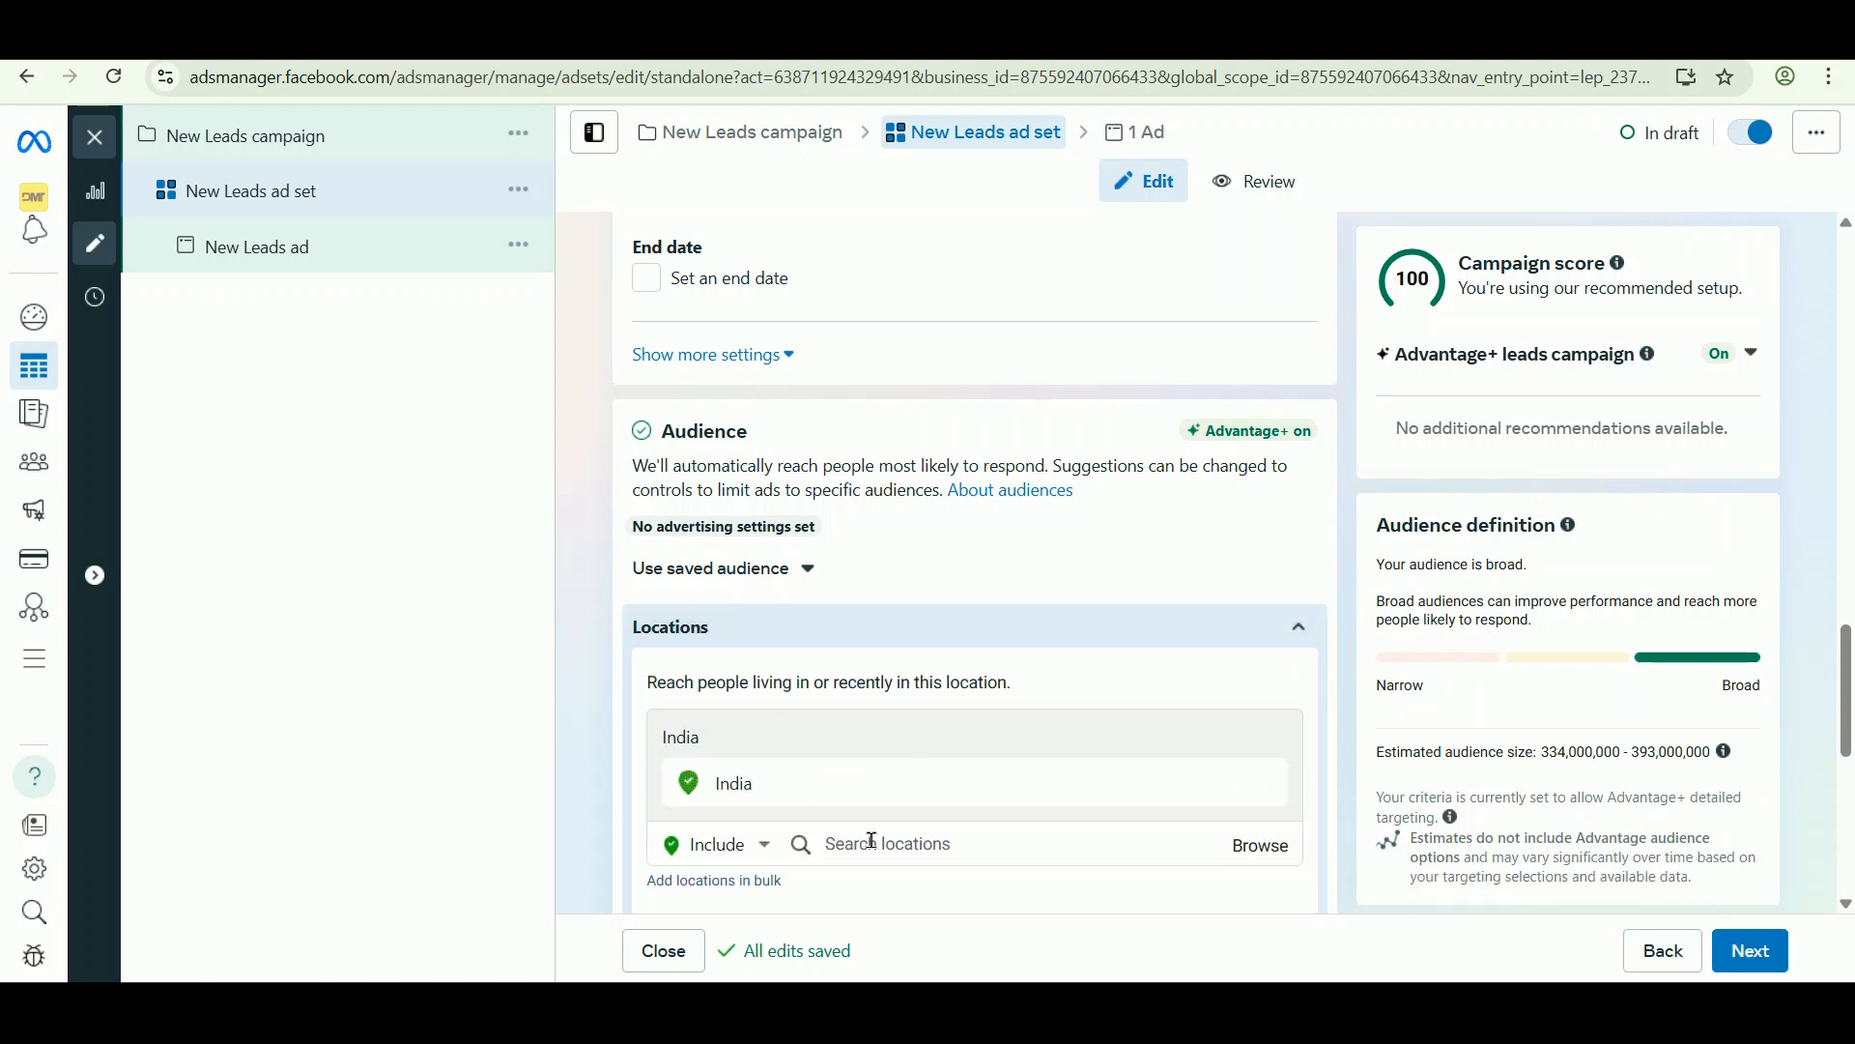
{"action": "left_click", "coordinate": [872, 840]}
{"action": "type", "text": "Chennai"}
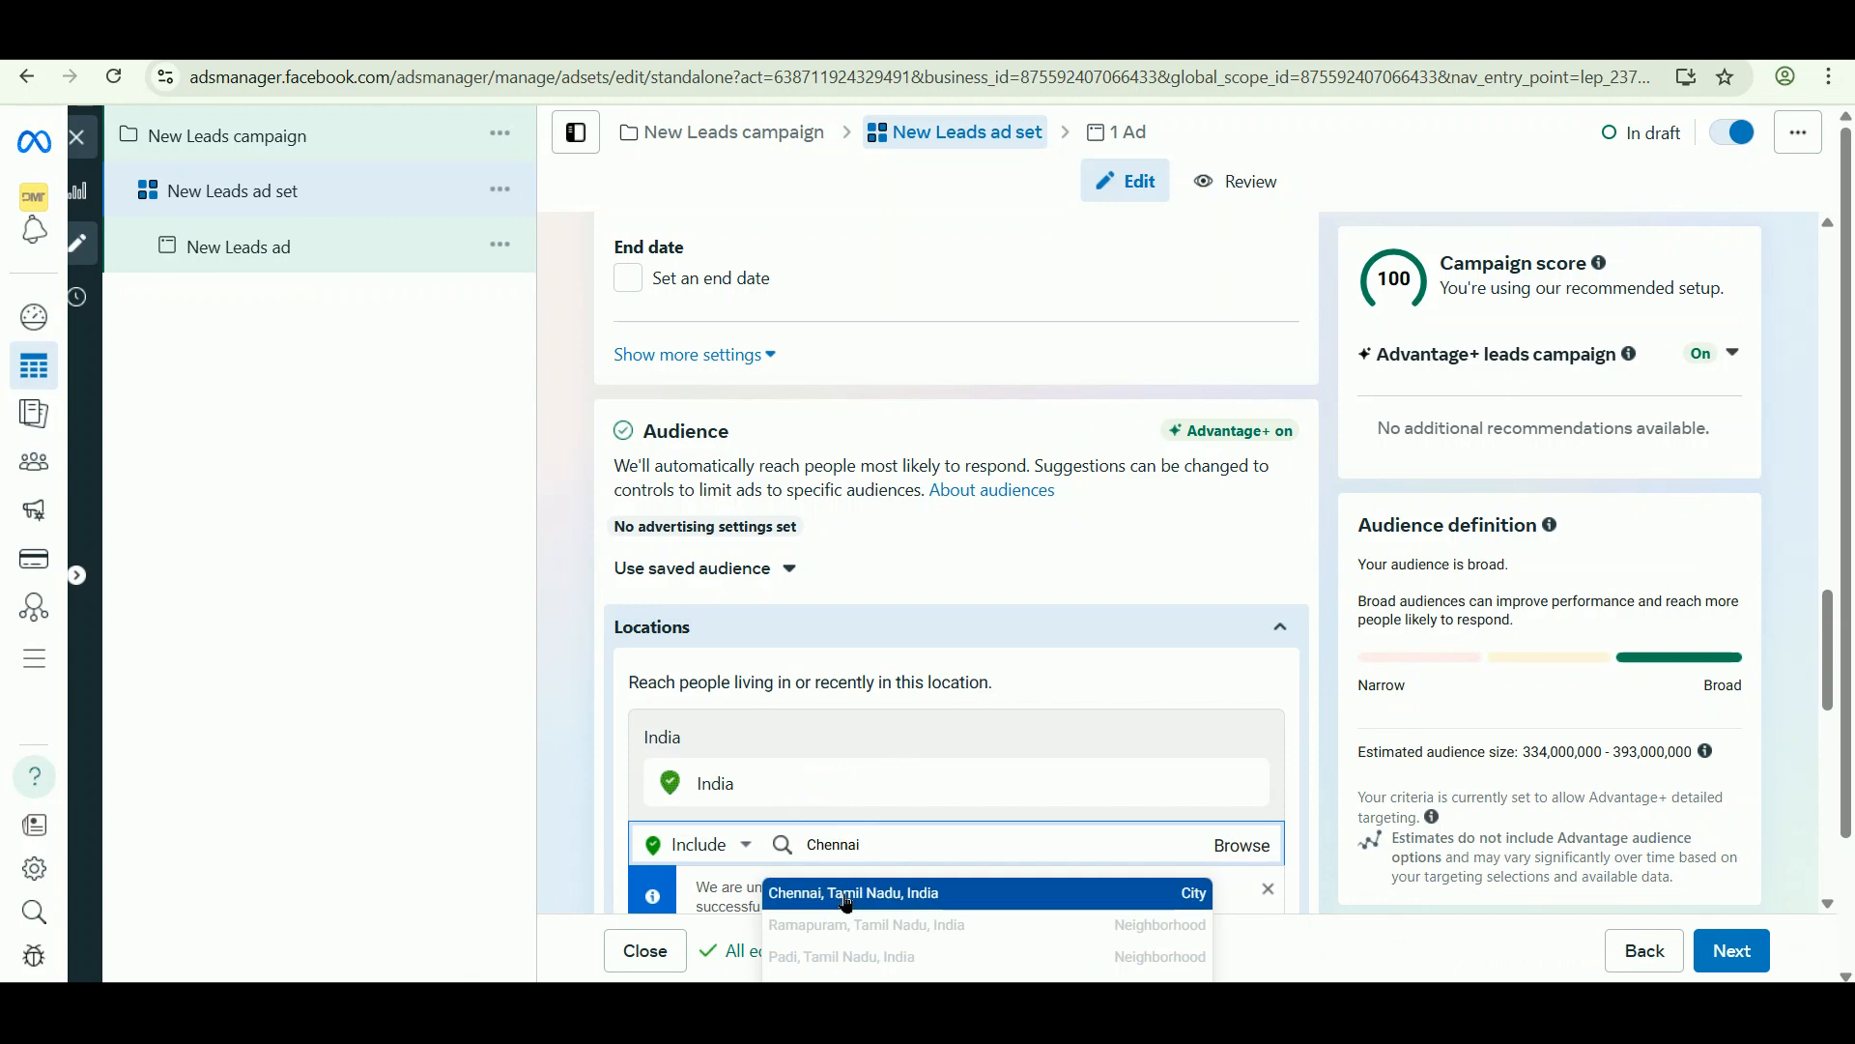
{"action": "left_click", "coordinate": [848, 893]}
Set the audience's maximum age to 58.
{"action": "scroll", "coordinate": [931, 647], "scroll_direction": "down", "scroll_amount": 10}
{"action": "left_click", "coordinate": [827, 247]}
{"action": "left_click", "coordinate": [831, 344]}
Add the interests Digital marketing, Social media marketing and Online advertising to the detailed targeting.
{"action": "left_click", "coordinate": [1106, 570]}
{"action": "left_click", "coordinate": [782, 522]}
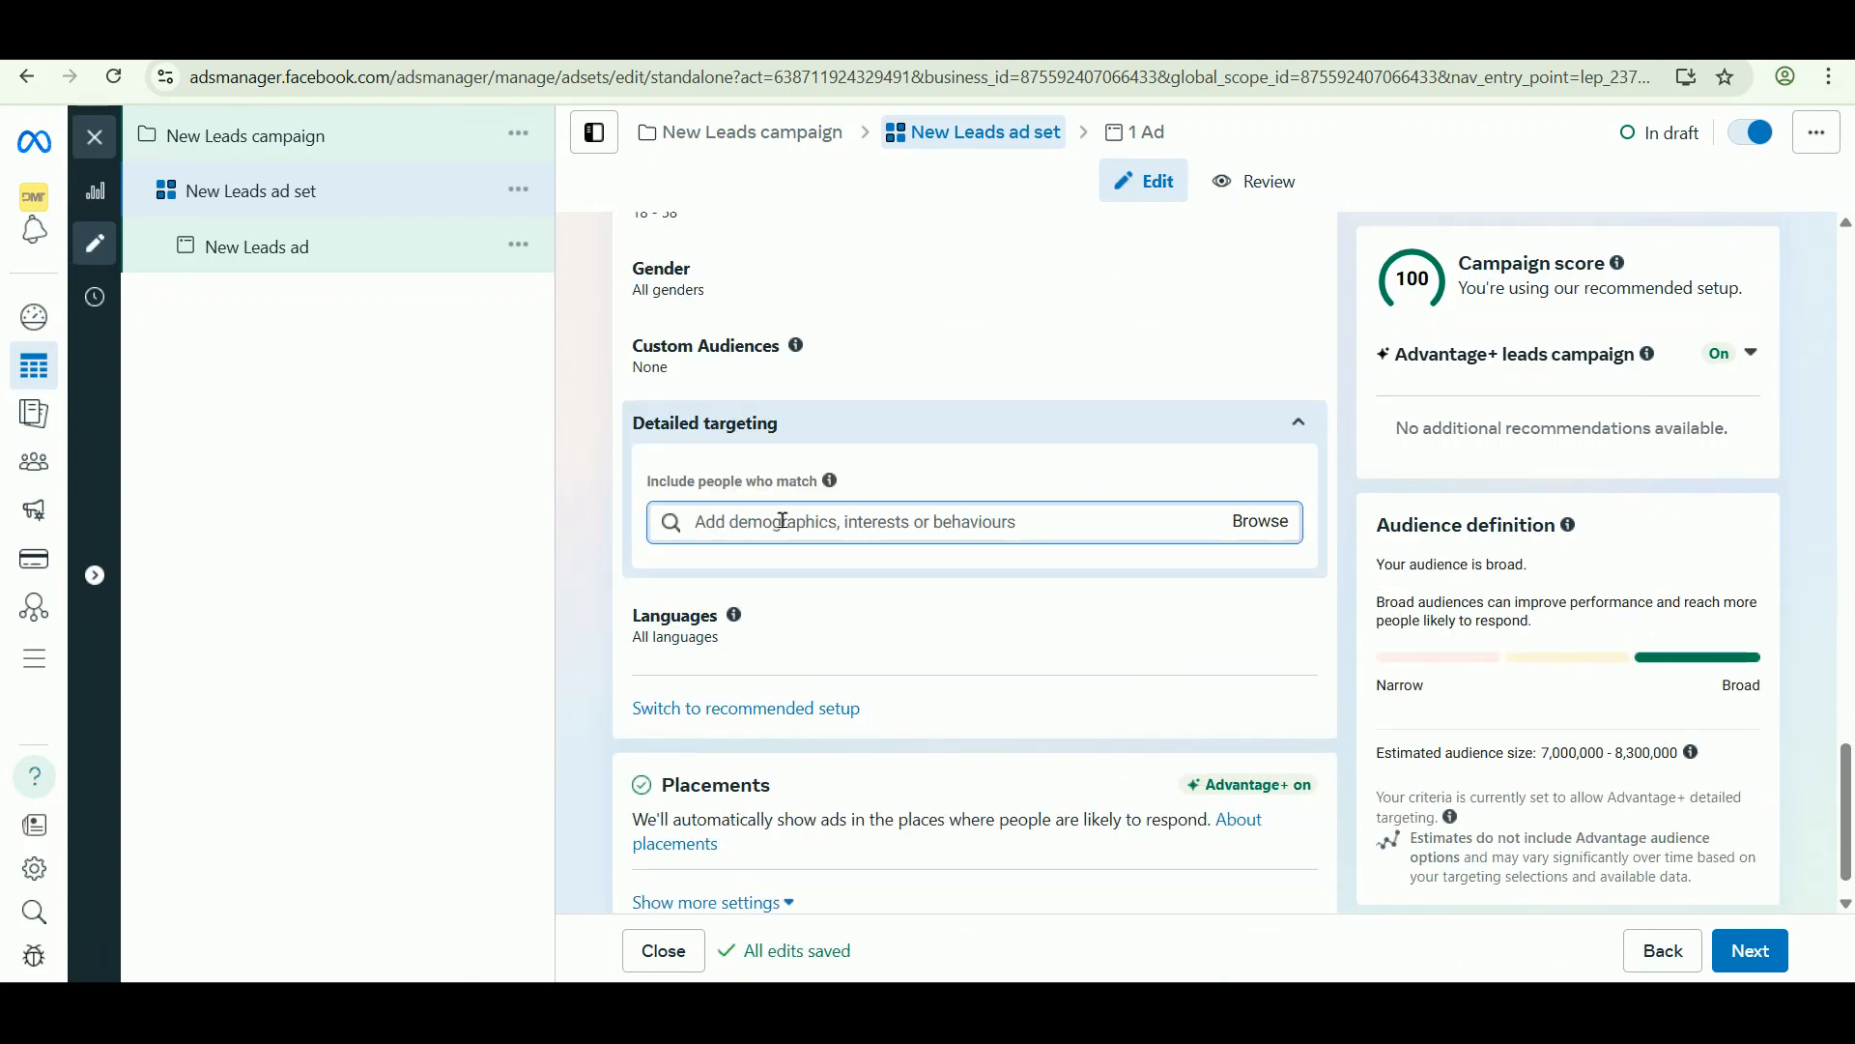
{"action": "type", "text": "Digital Marketing"}
{"action": "left_click", "coordinate": [857, 645]}
{"action": "scroll", "coordinate": [889, 851], "scroll_direction": "down", "scroll_amount": 5}
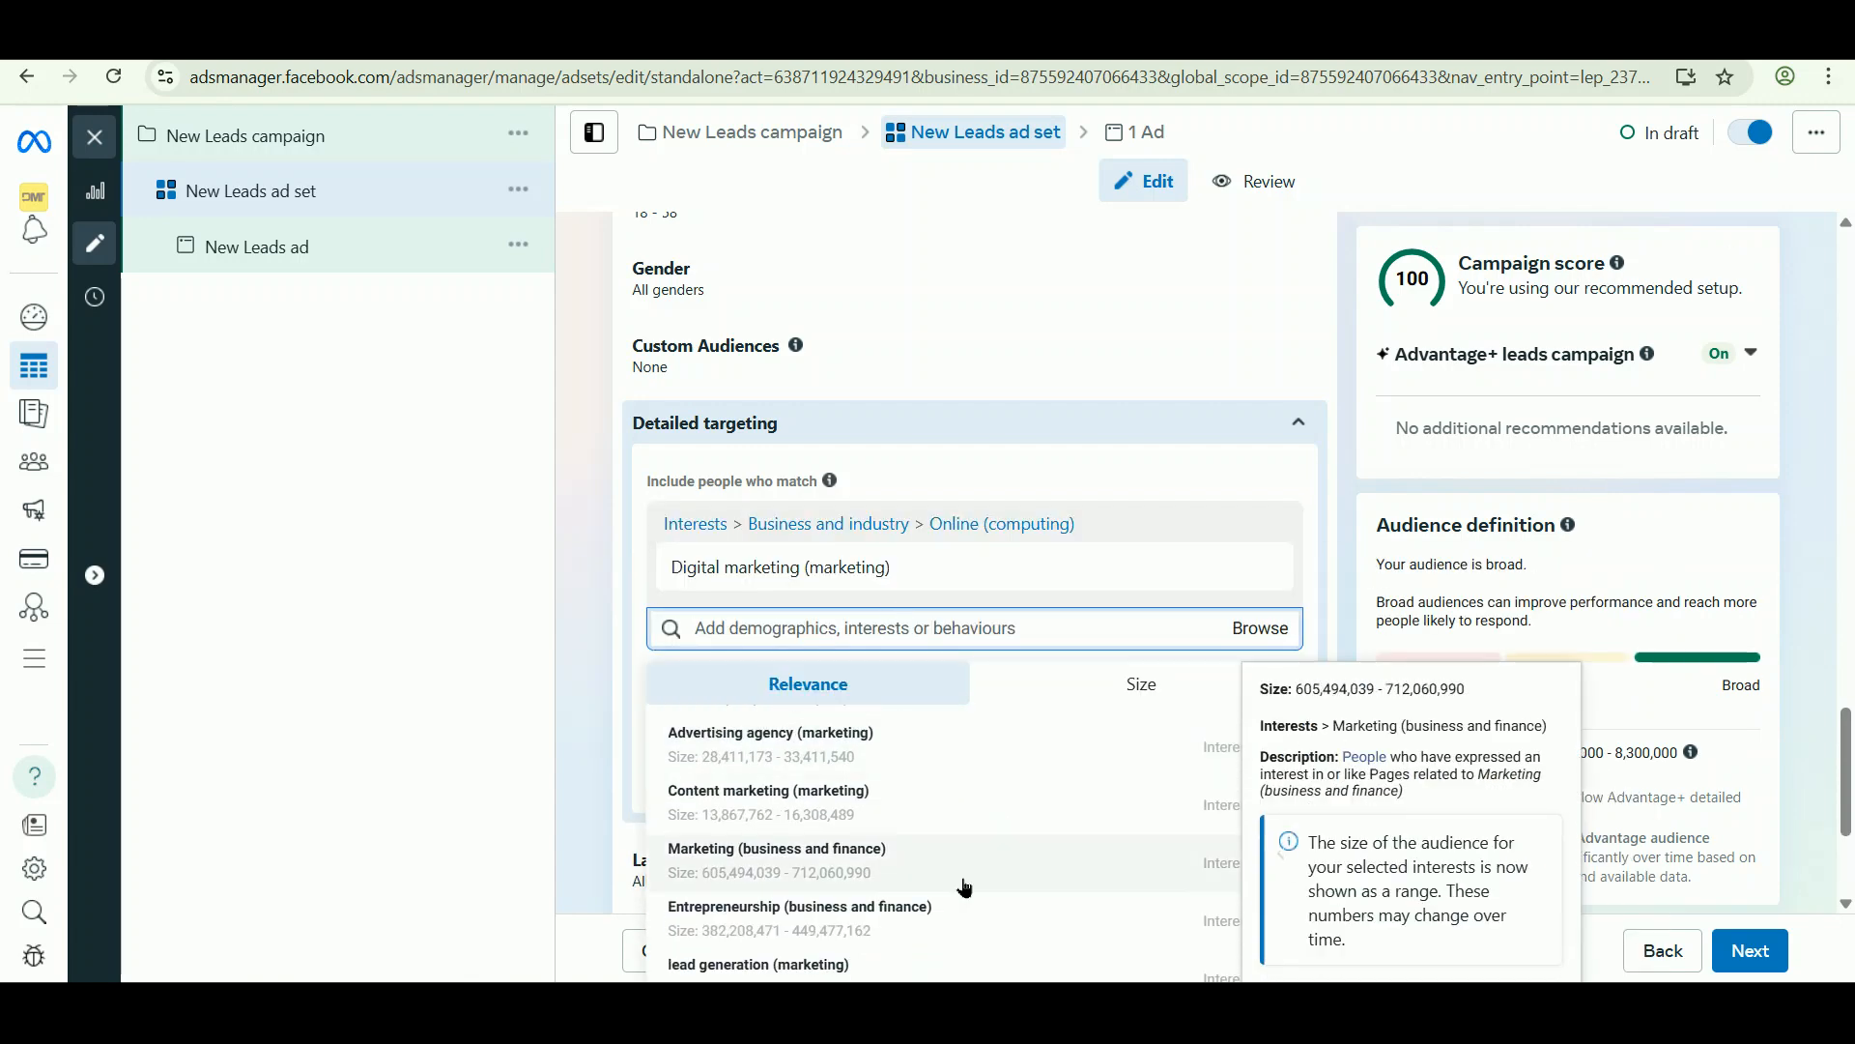
{"action": "left_click", "coordinate": [893, 893]}
{"action": "left_click", "coordinate": [1201, 568]}
{"action": "left_click", "coordinate": [792, 721]}
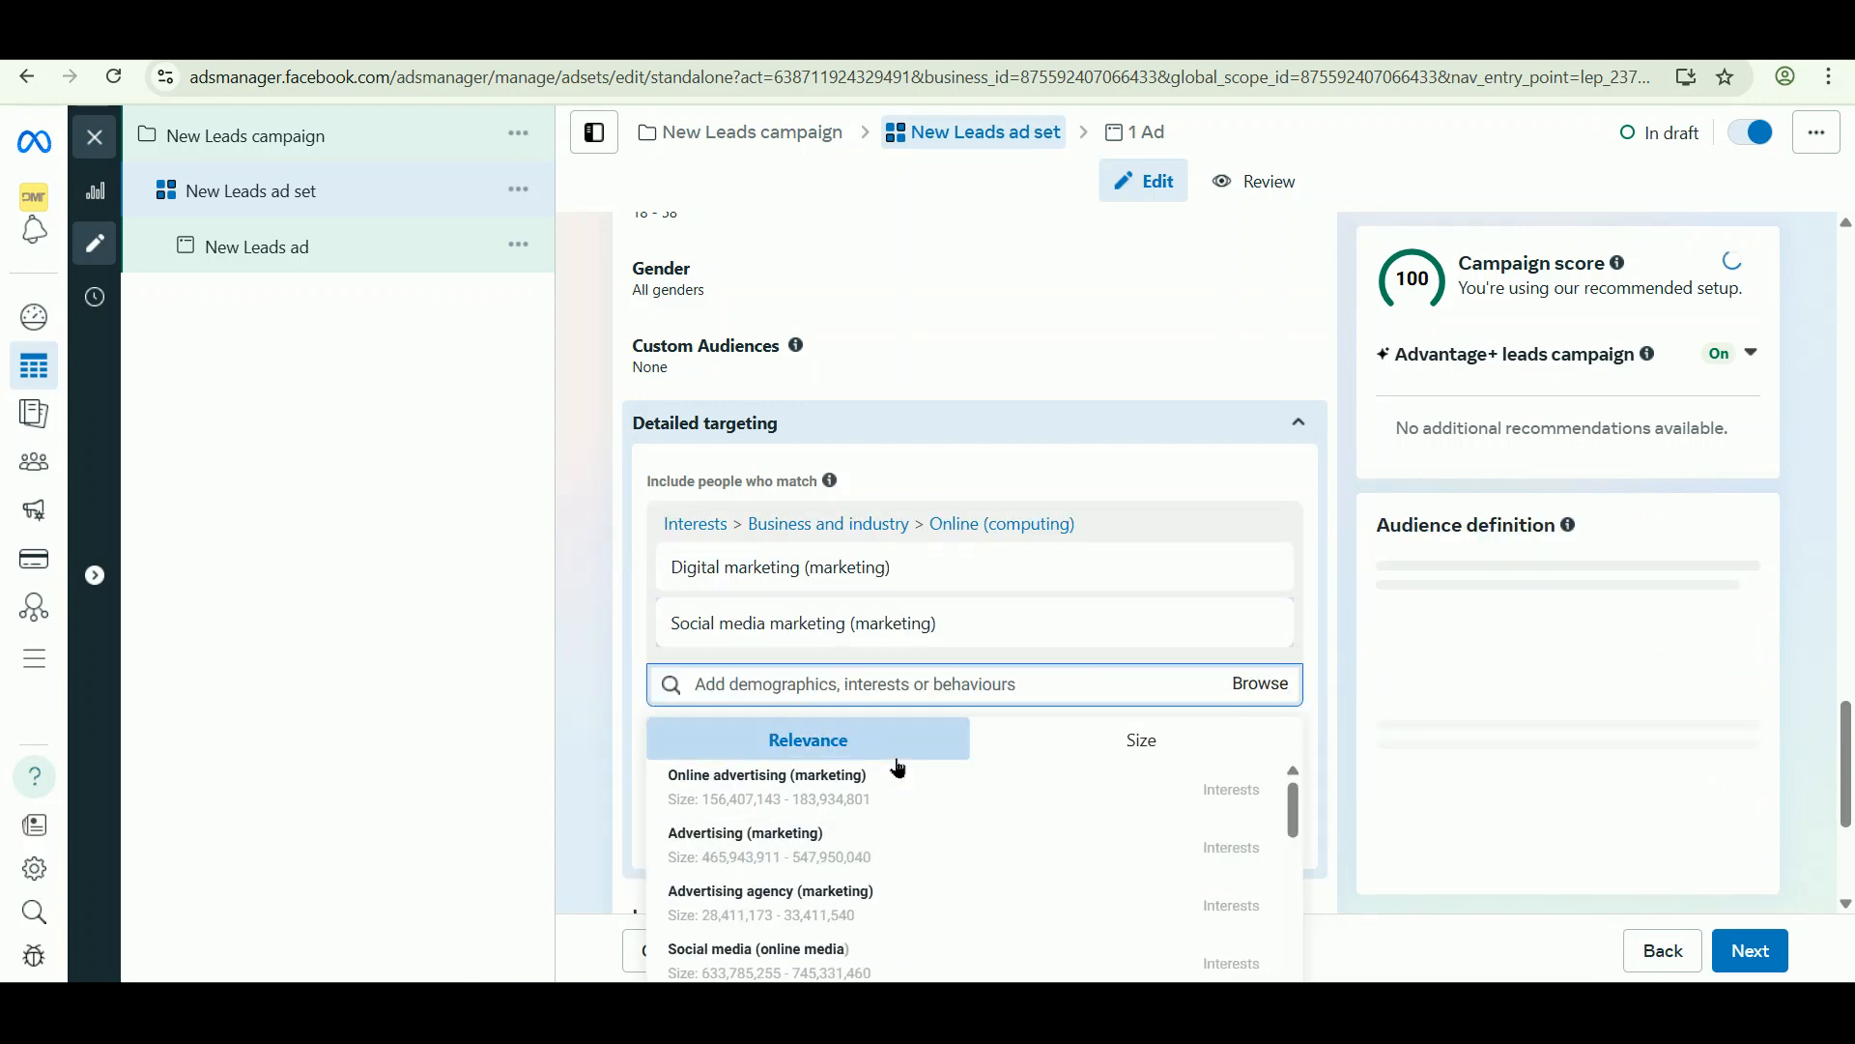
{"action": "left_click", "coordinate": [899, 770]}
{"action": "left_click", "coordinate": [612, 534]}
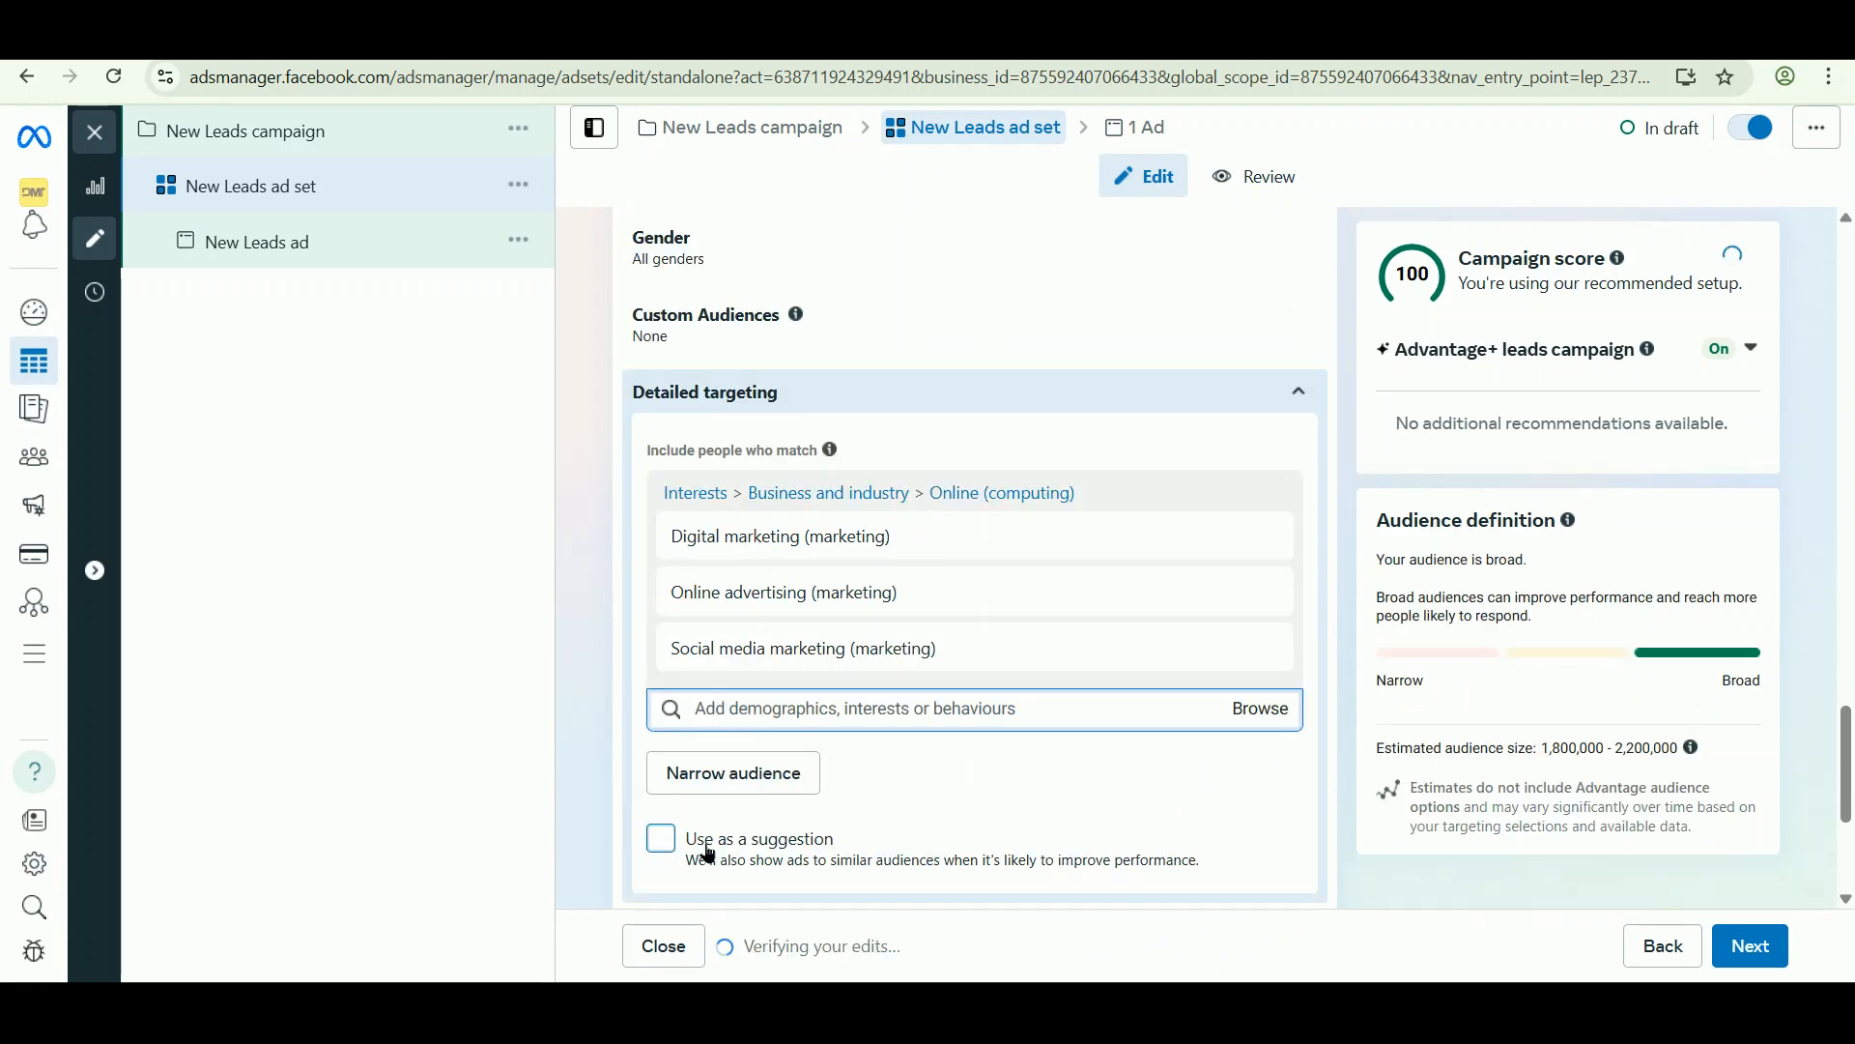
Limit the audience languages to Tamil and English (All).
{"action": "scroll", "coordinate": [1239, 633], "scroll_direction": "down", "scroll_amount": 3}
{"action": "left_click", "coordinate": [1238, 633]}
{"action": "type", "text": "tamil"}
{"action": "left_click", "coordinate": [794, 592]}
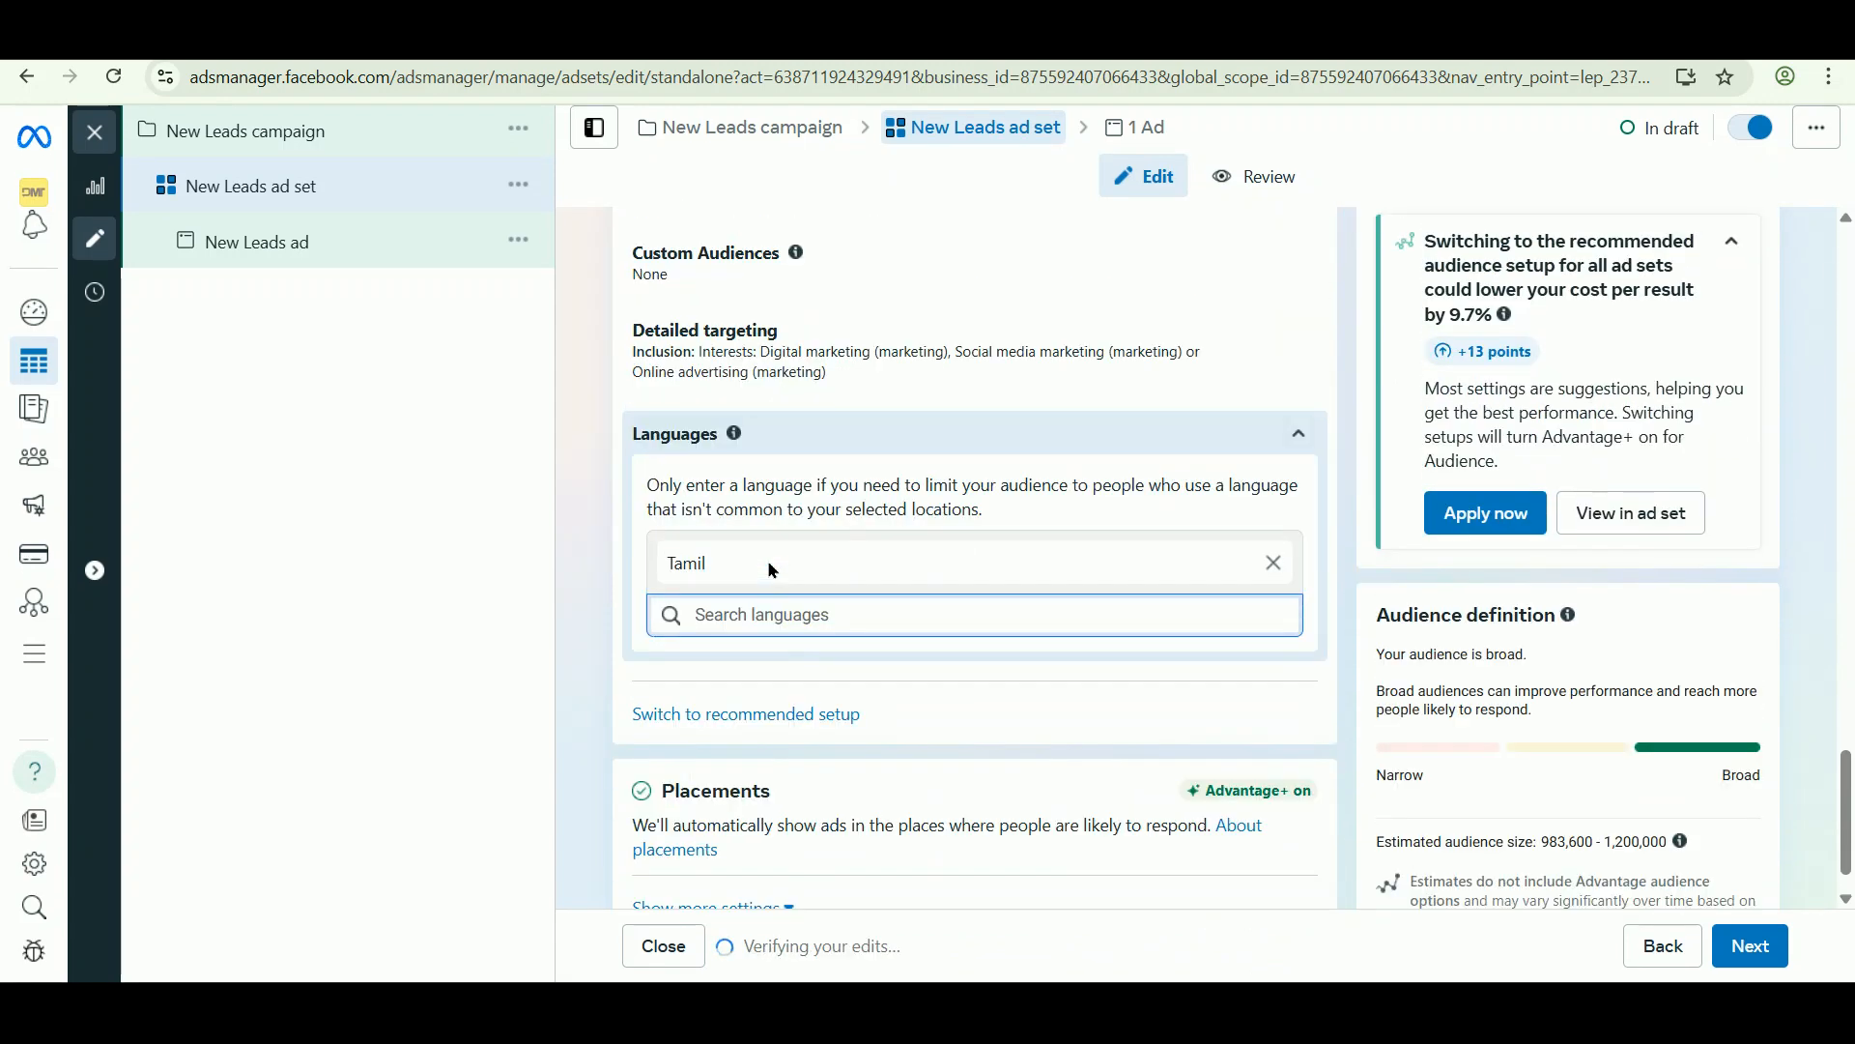
{"action": "type", "text": "eng"}
{"action": "left_click", "coordinate": [724, 659]}
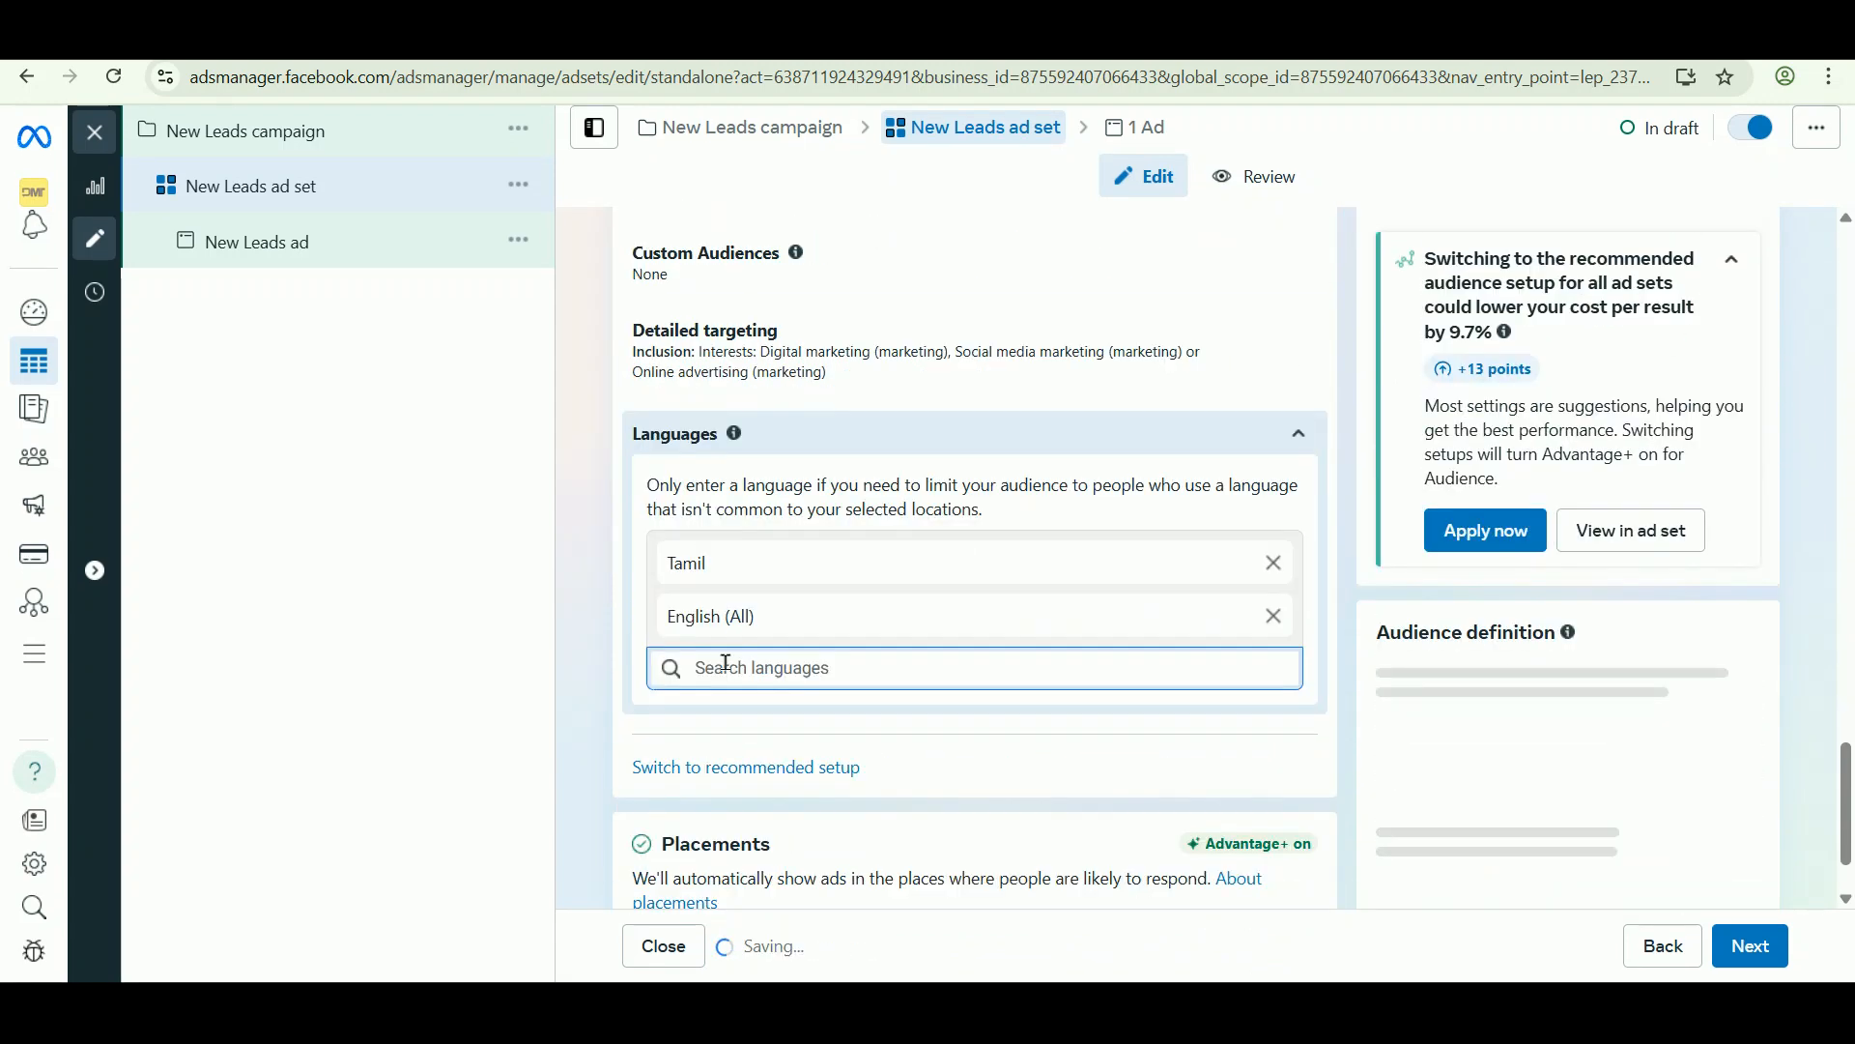
Review the audience settings and switch the audience back to the recommended setup.
{"action": "scroll", "coordinate": [728, 670], "scroll_direction": "up", "scroll_amount": 3}
{"action": "scroll", "coordinate": [728, 669], "scroll_direction": "up", "scroll_amount": 5}
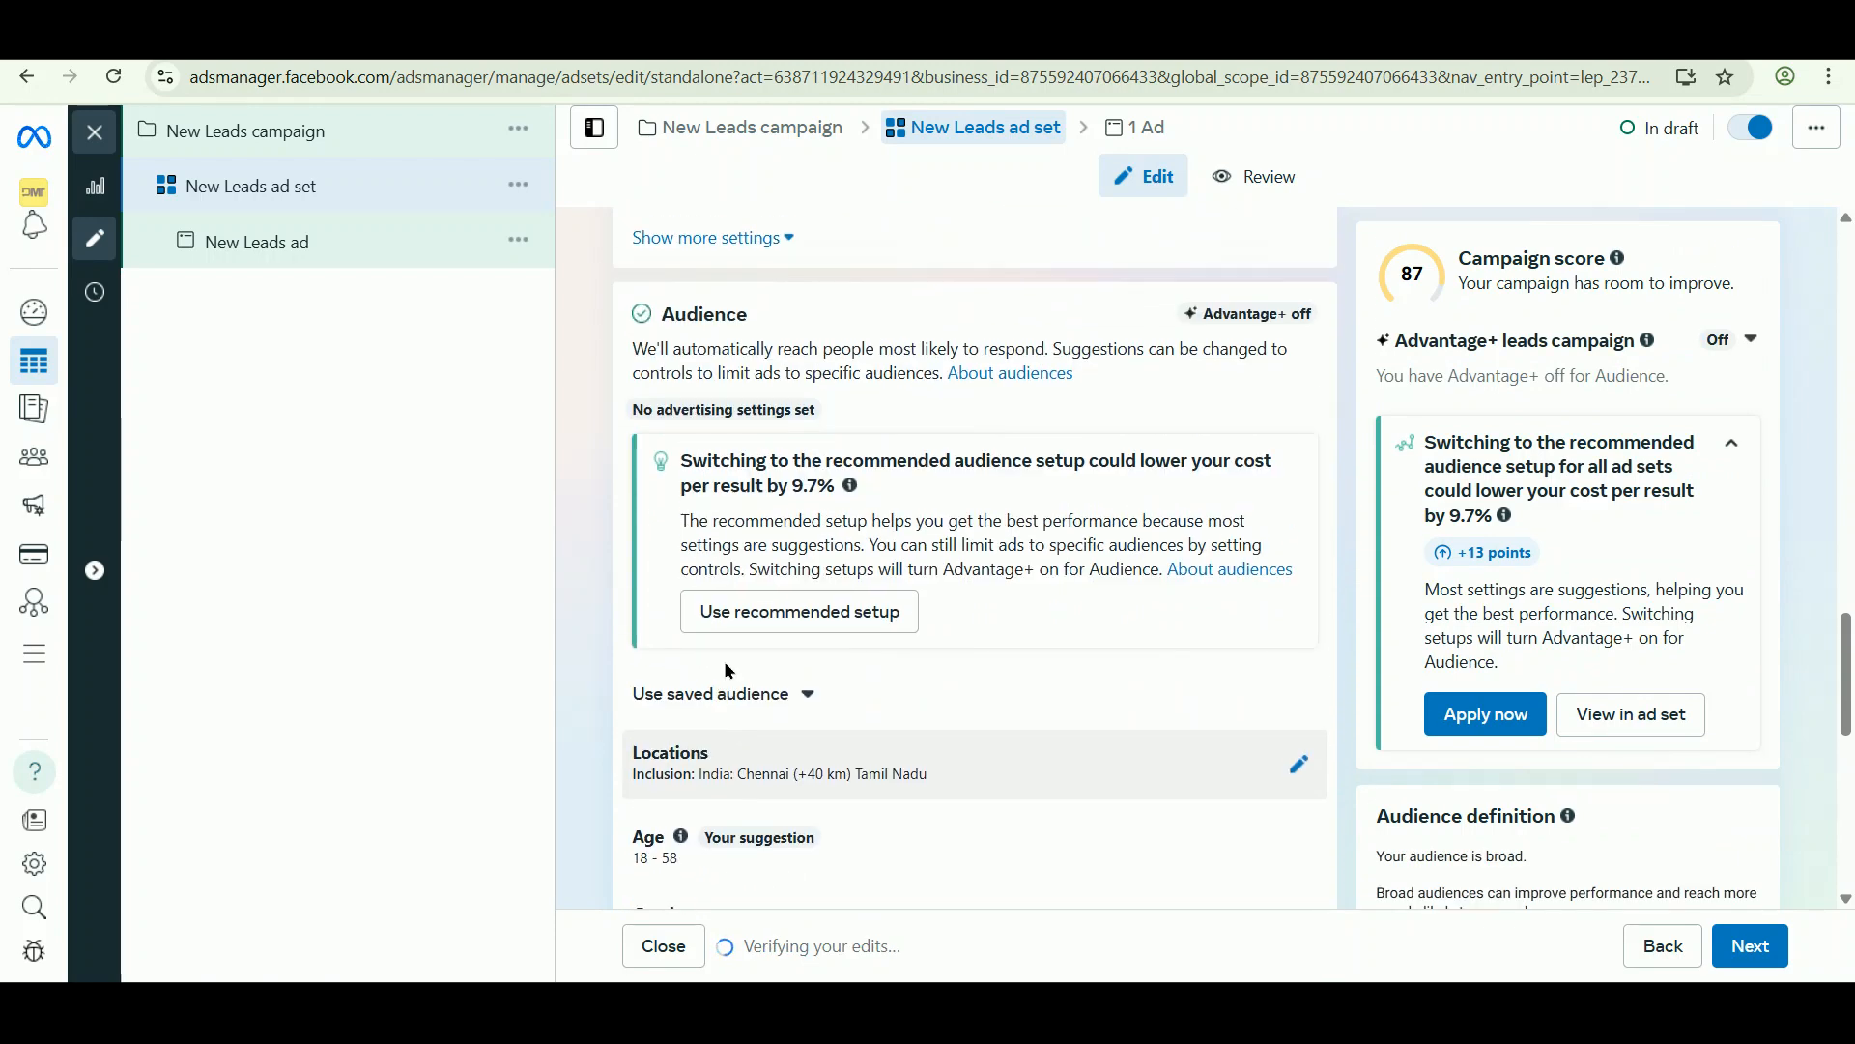
{"action": "scroll", "coordinate": [727, 670], "scroll_direction": "down", "scroll_amount": 2}
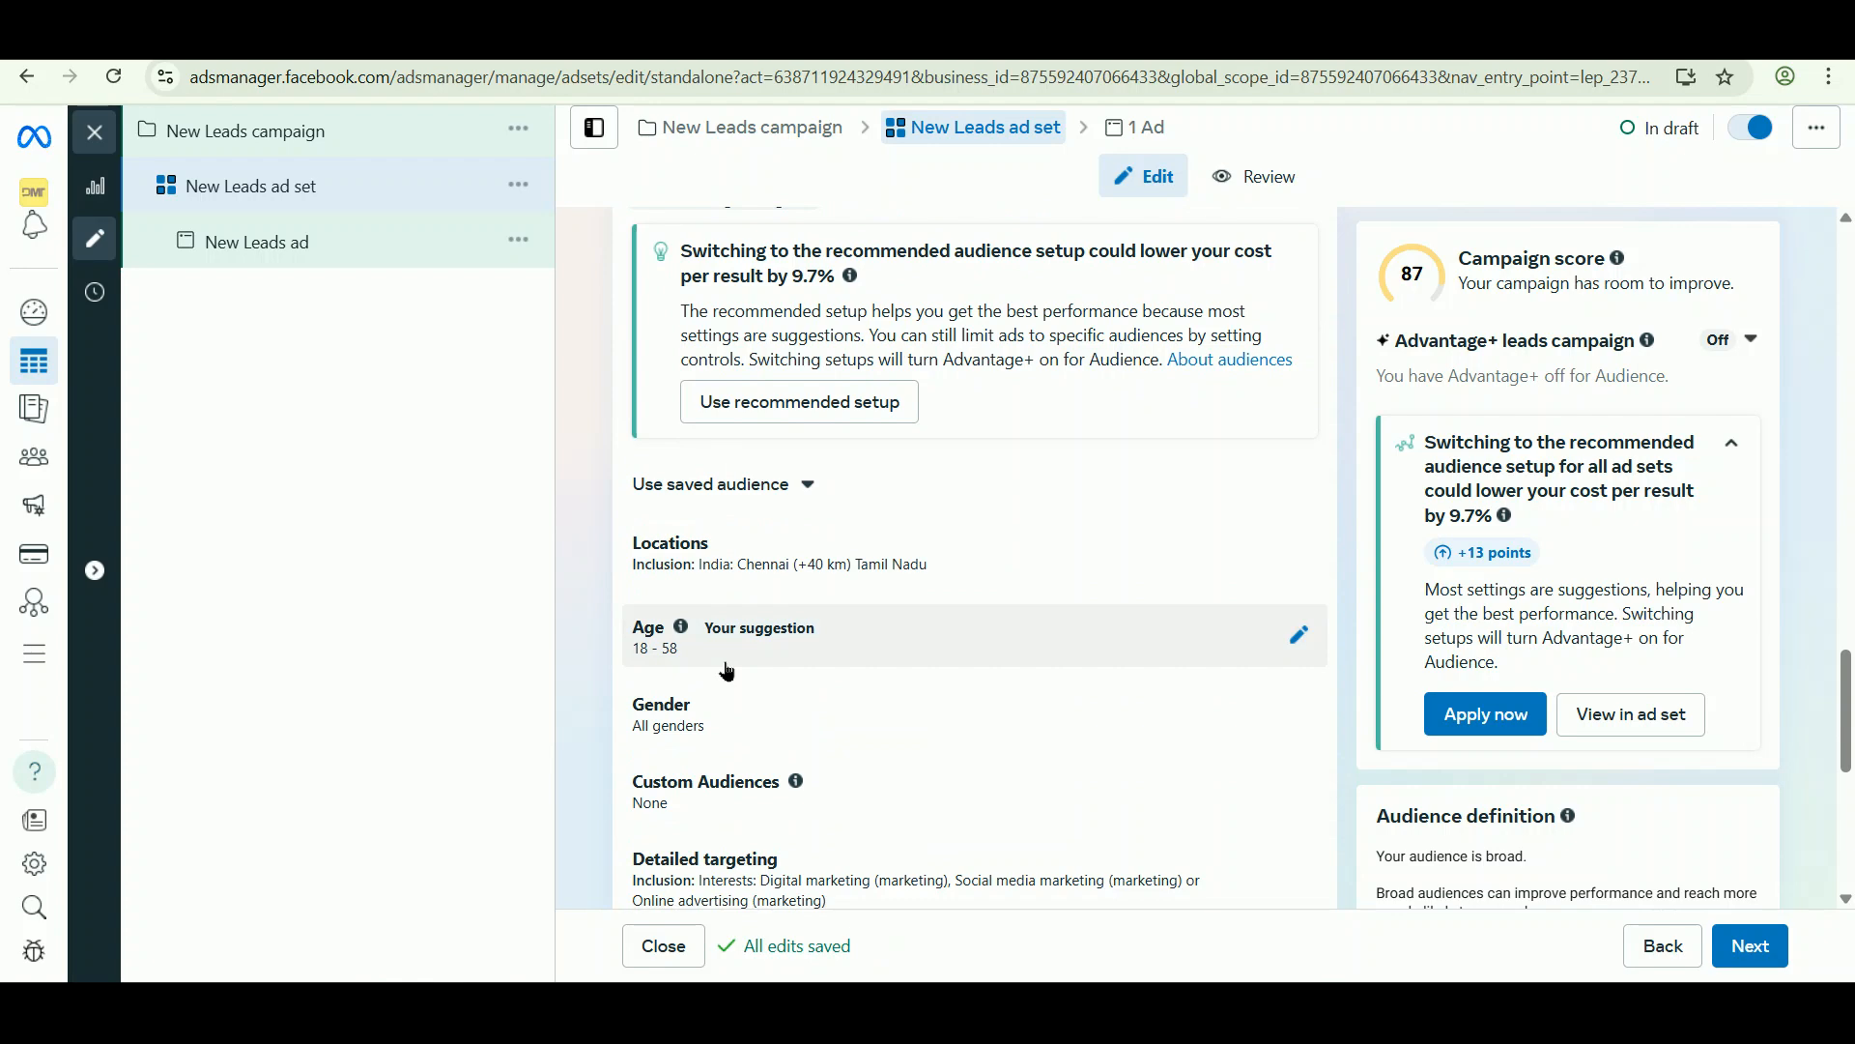
{"action": "scroll", "coordinate": [728, 669], "scroll_direction": "down", "scroll_amount": 6}
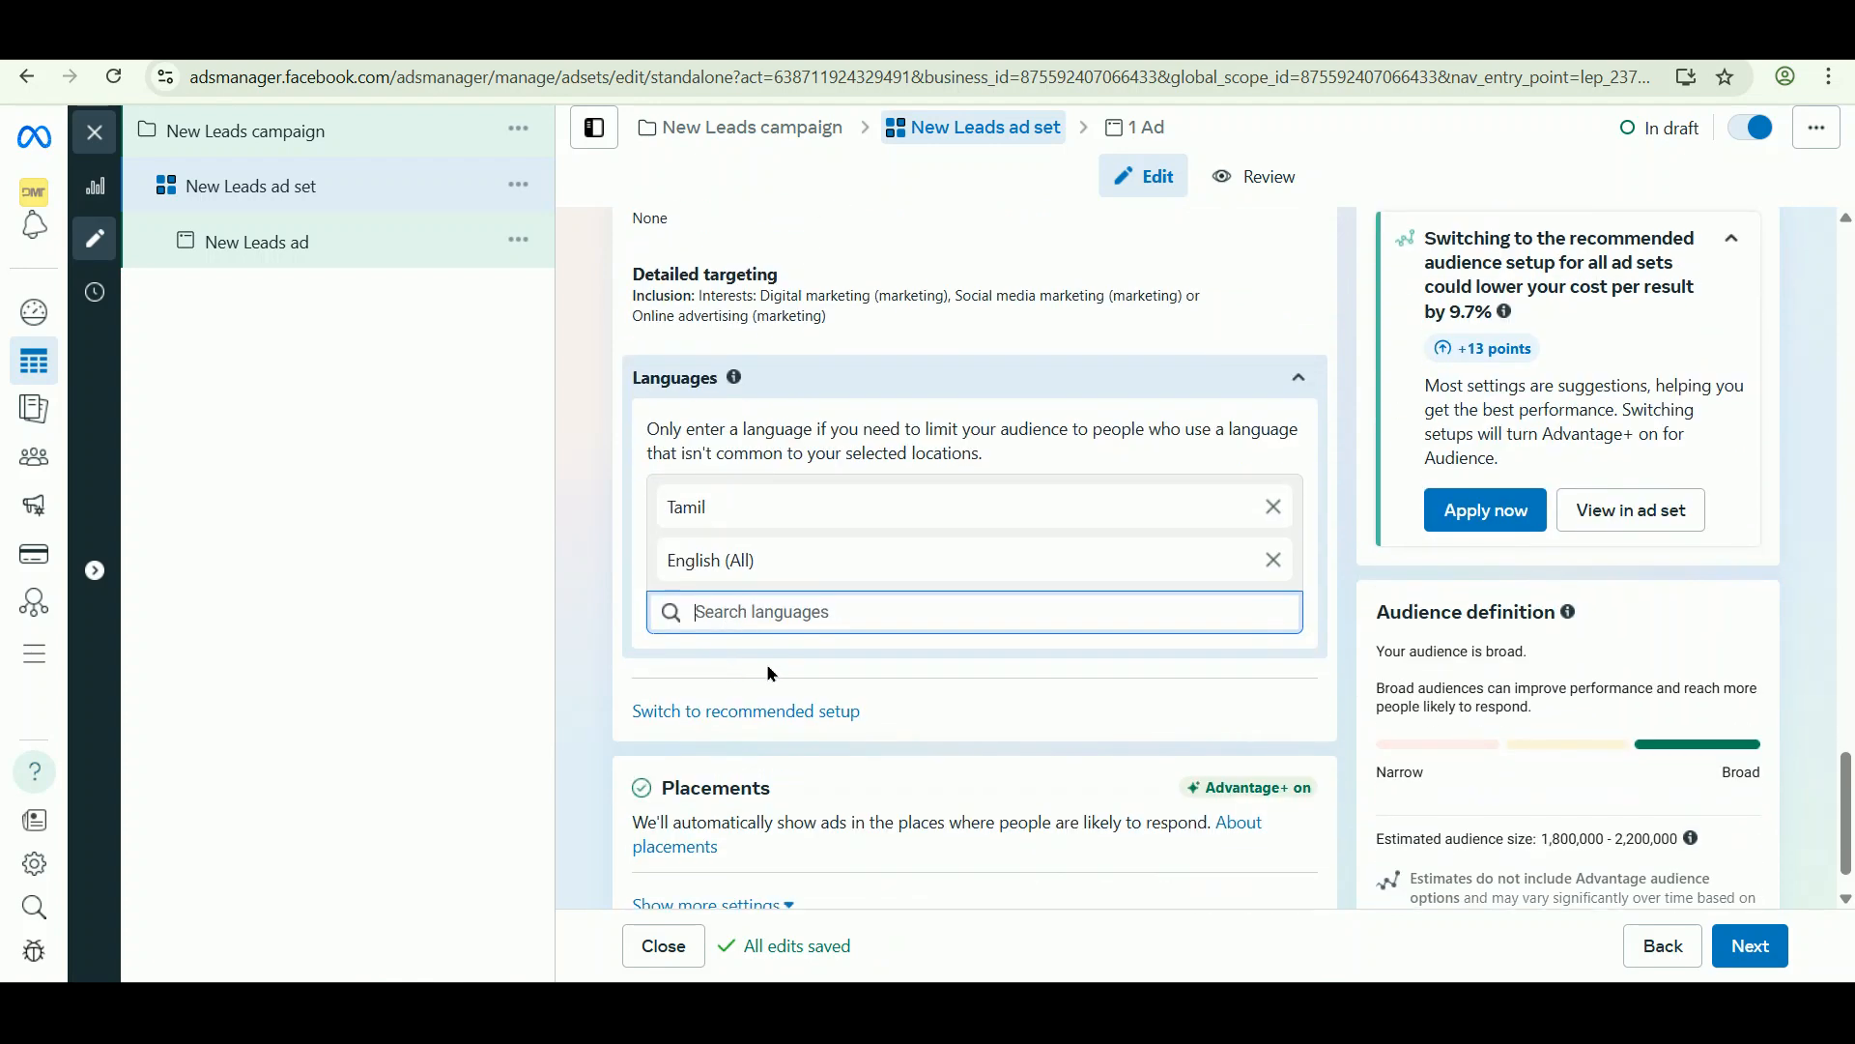
{"action": "scroll", "coordinate": [772, 674], "scroll_direction": "up", "scroll_amount": 7}
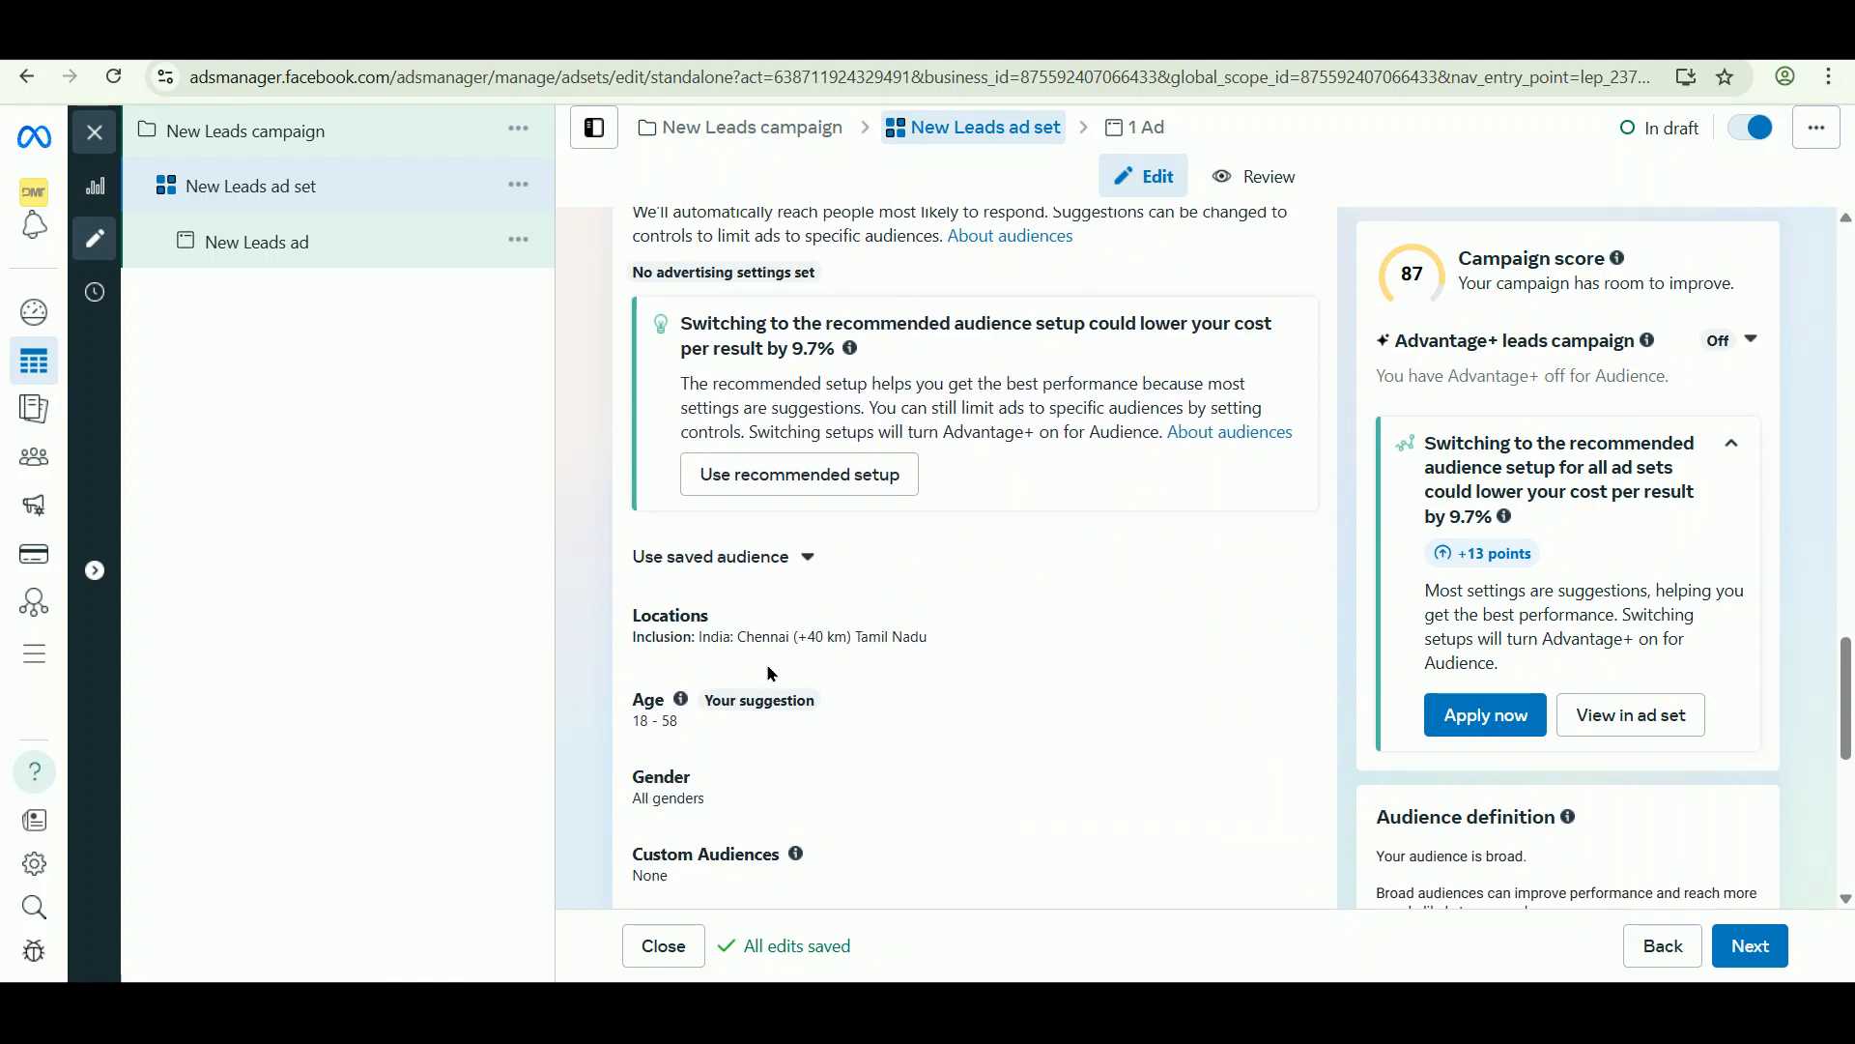
{"action": "scroll", "coordinate": [771, 668], "scroll_direction": "up", "scroll_amount": 3}
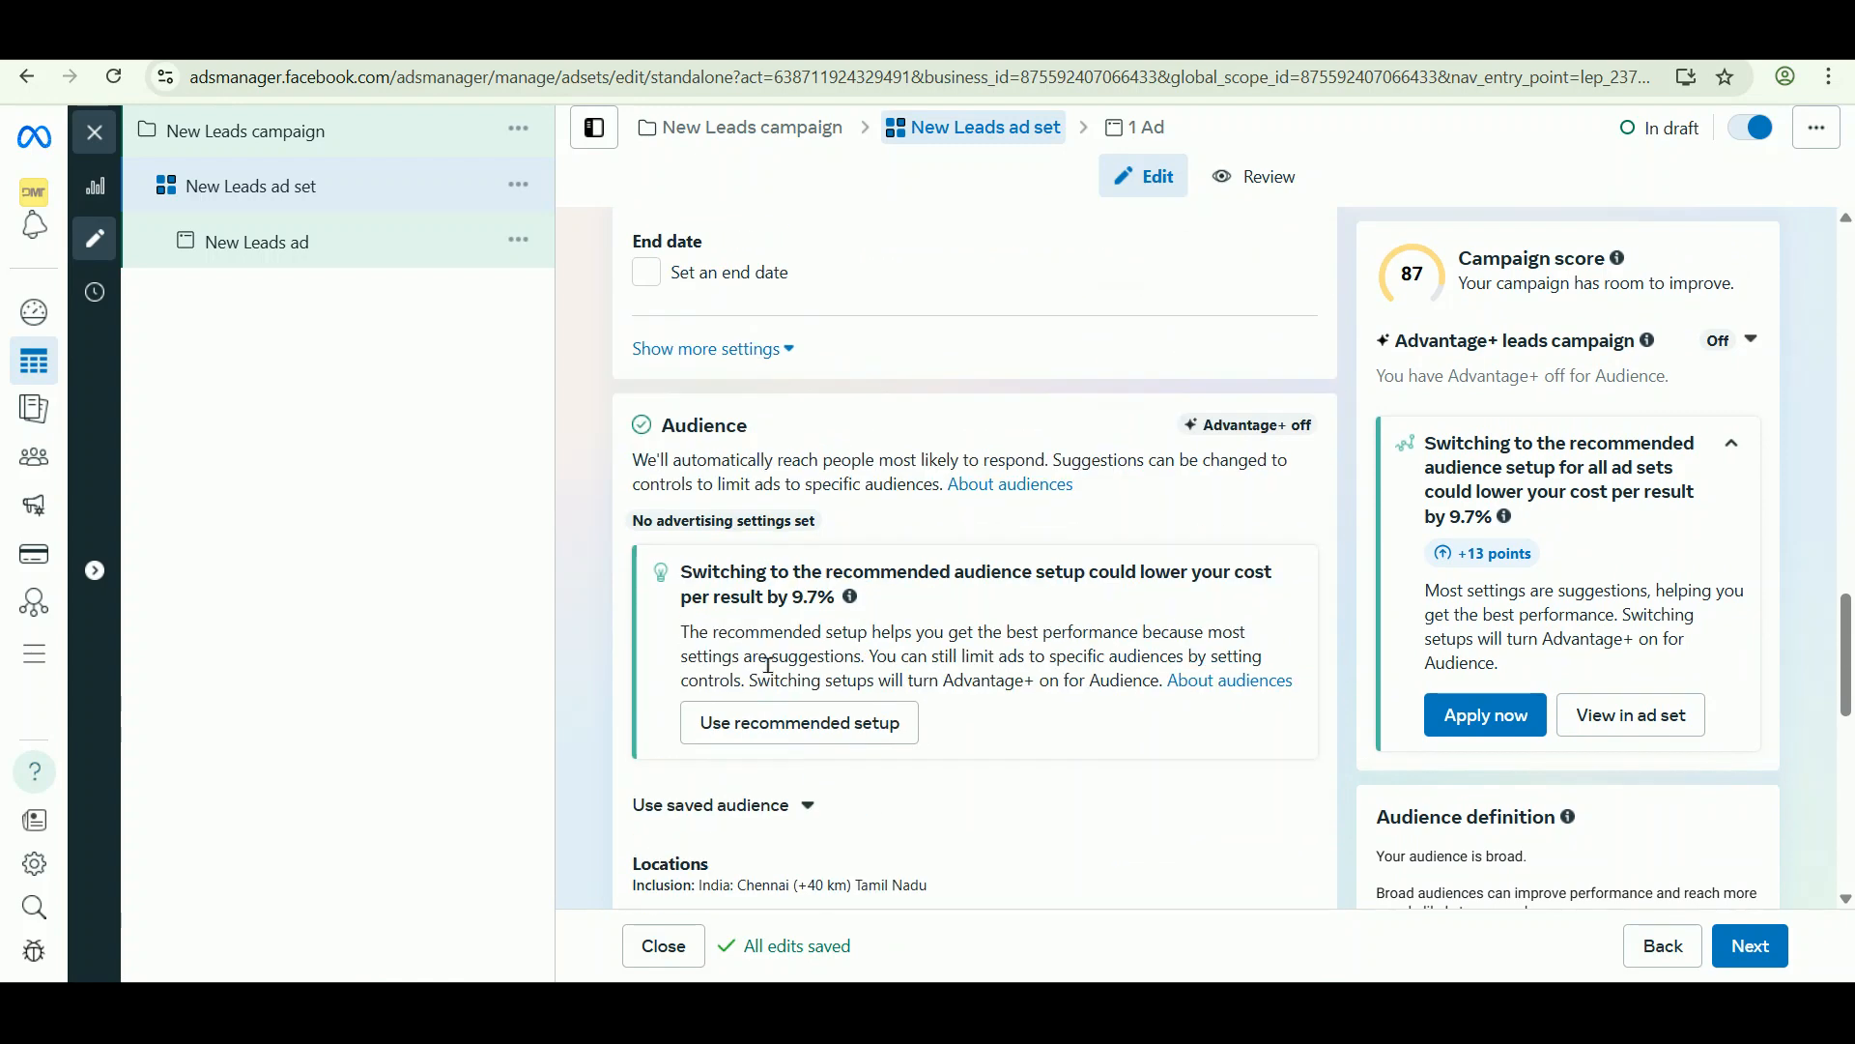
{"action": "scroll", "coordinate": [770, 665], "scroll_direction": "down", "scroll_amount": 9}
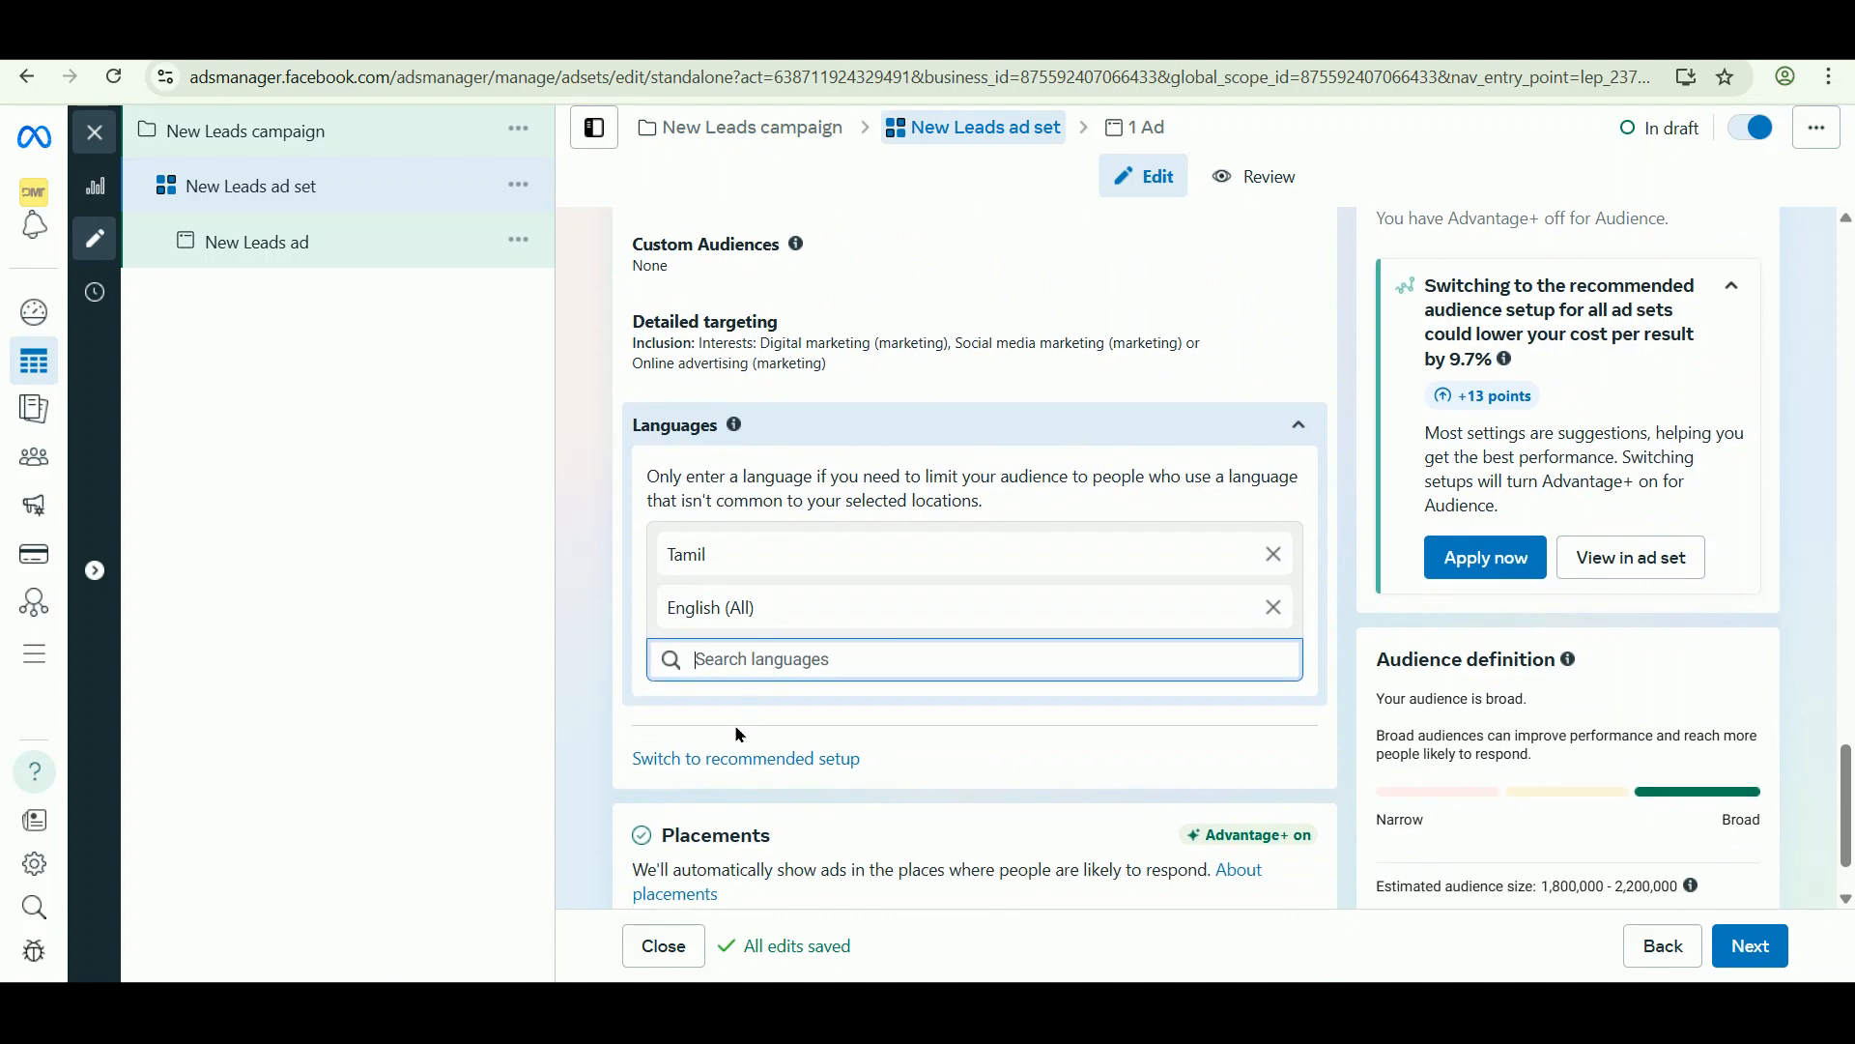
{"action": "left_click", "coordinate": [740, 757]}
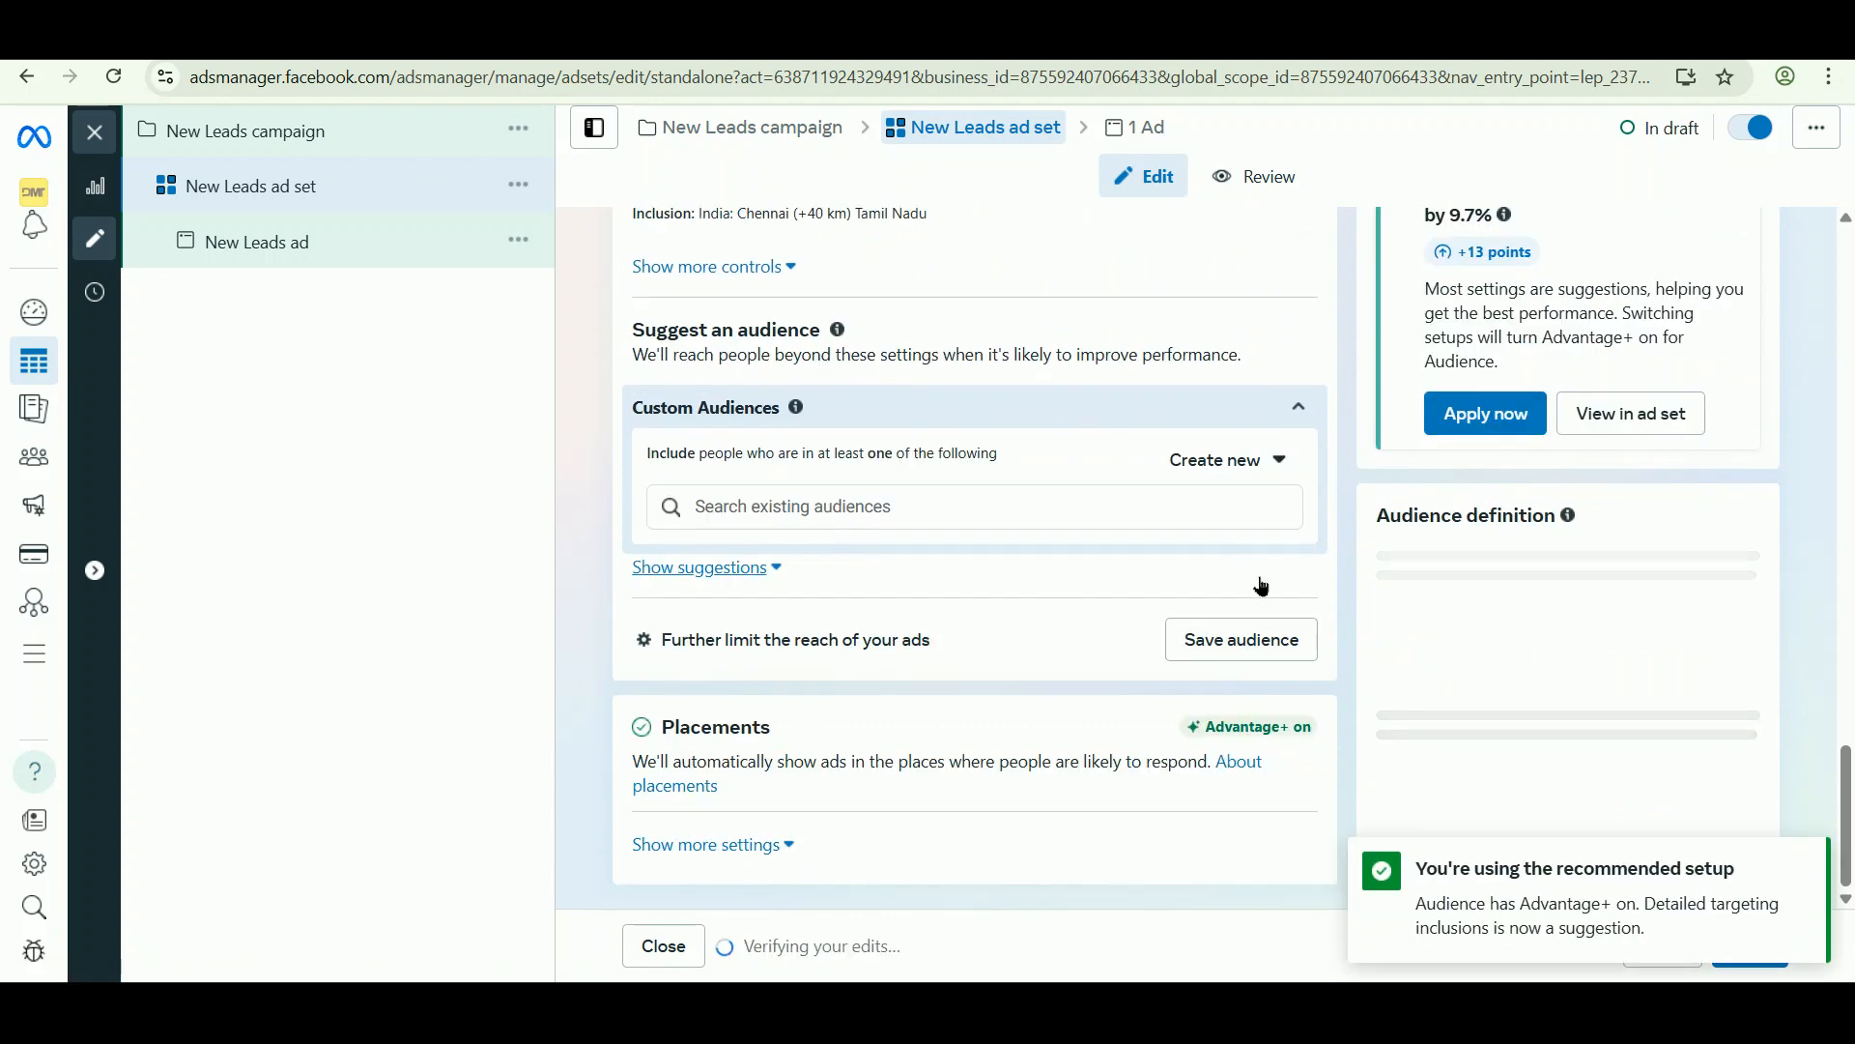
Examine the controls and suggestions in the Save audience summary, and close it without saving.
{"action": "left_click", "coordinate": [1240, 660]}
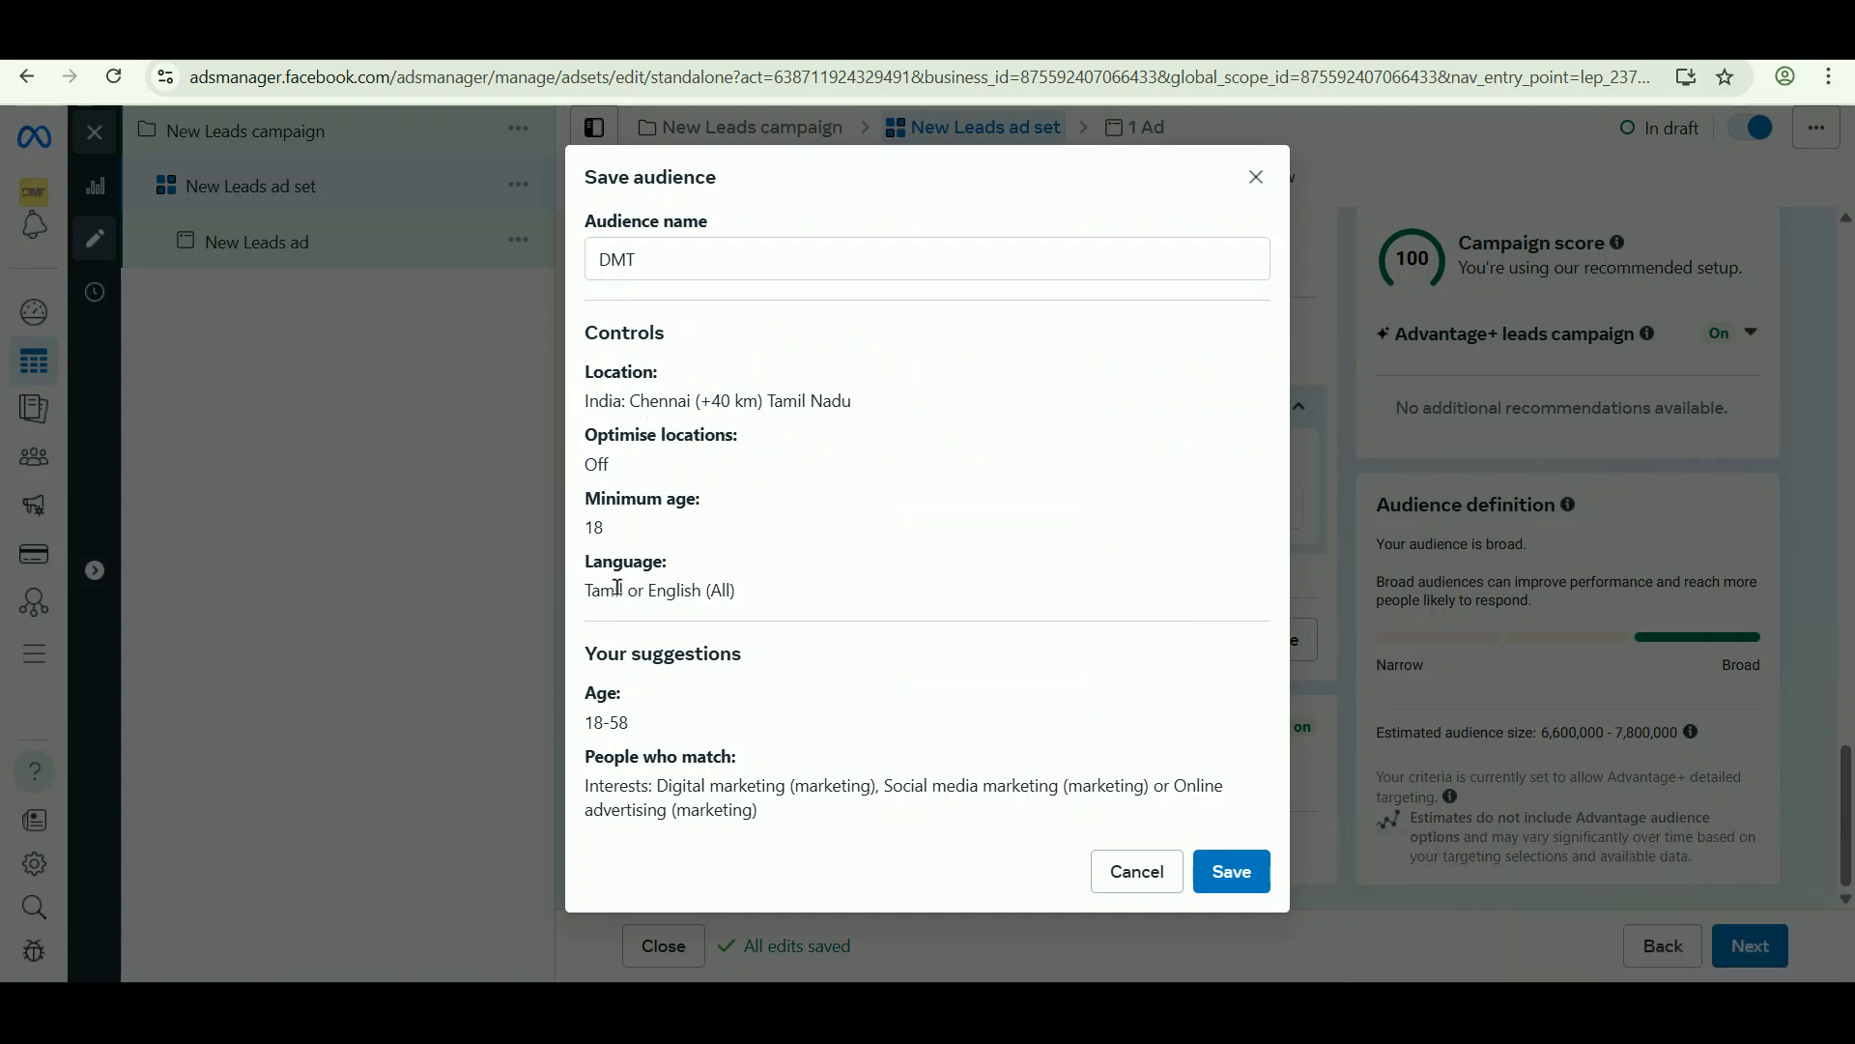
{"action": "left_click_drag", "start_coordinate": [618, 587], "coordinate": [623, 768]}
{"action": "left_click", "coordinate": [700, 817]}
{"action": "left_click", "coordinate": [1256, 178]}
Check which saved audiences are available for the ad set and close the list.
{"action": "scroll", "coordinate": [876, 403], "scroll_direction": "up", "scroll_amount": 6}
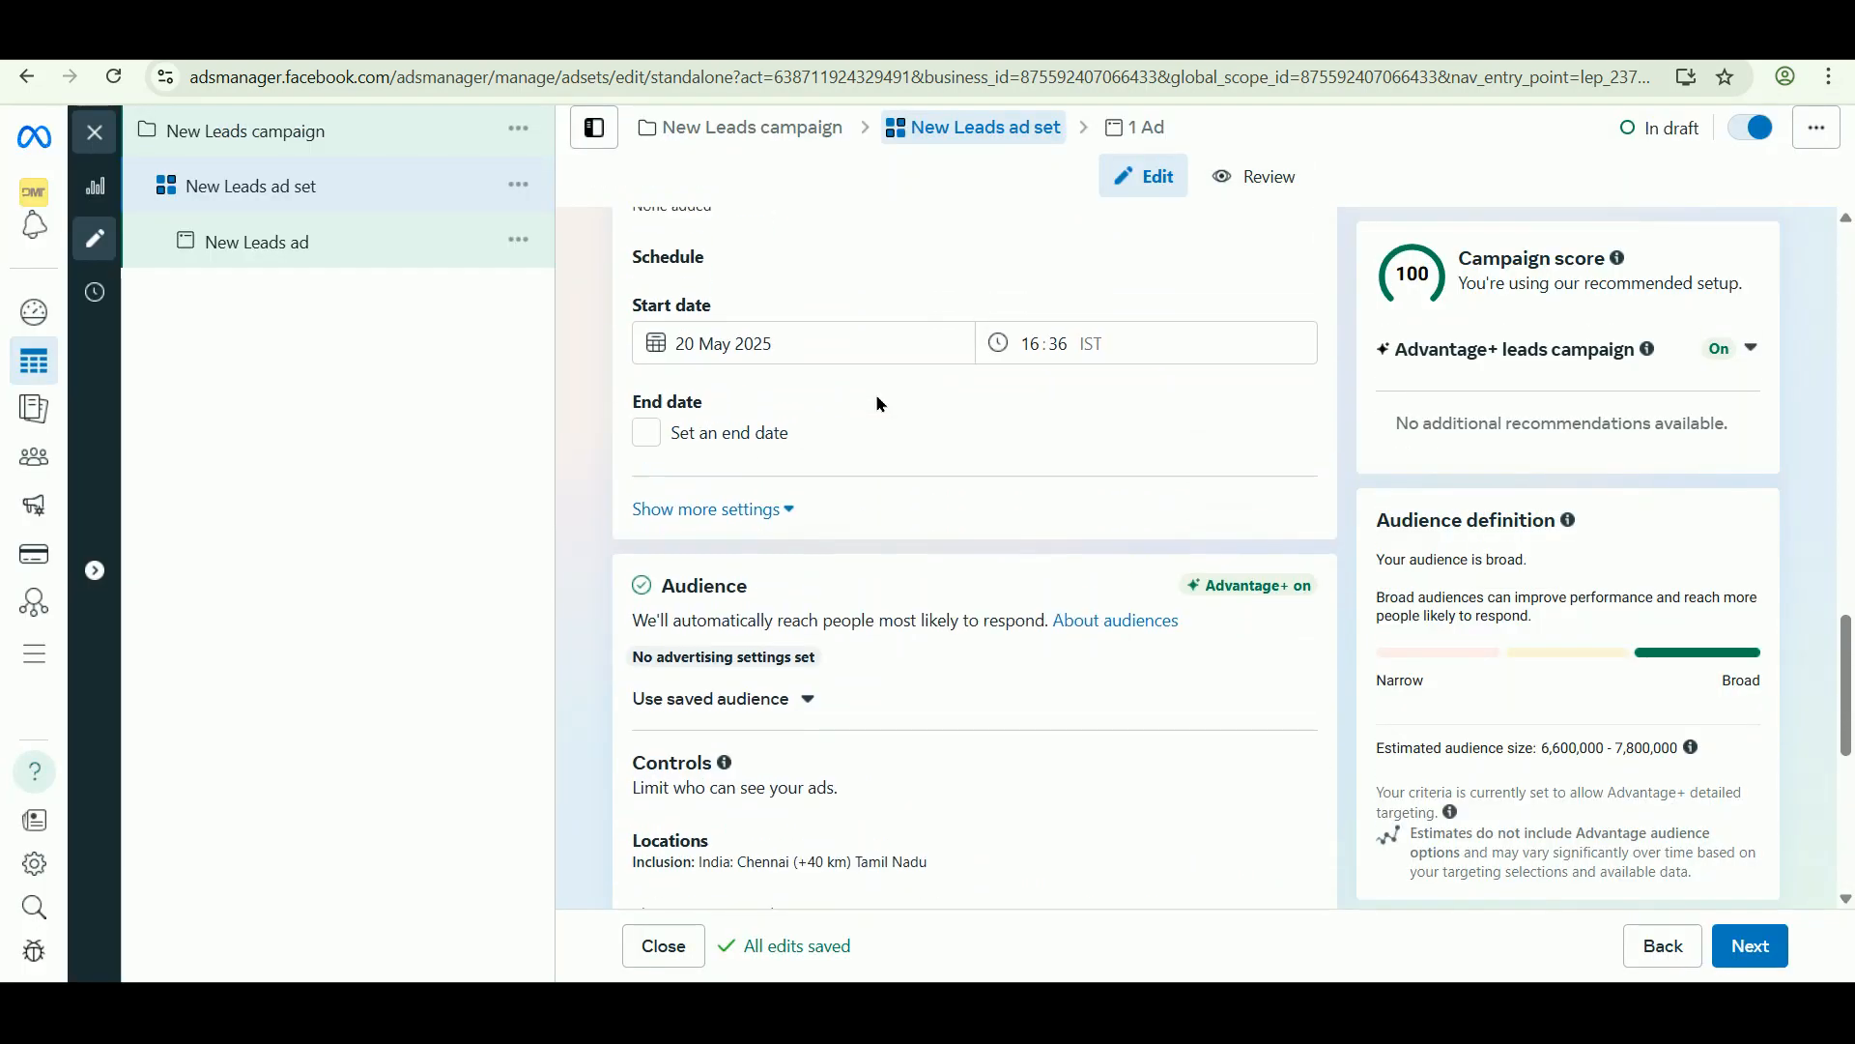
{"action": "scroll", "coordinate": [840, 474], "scroll_direction": "up", "scroll_amount": 2}
{"action": "scroll", "coordinate": [758, 671], "scroll_direction": "down", "scroll_amount": 2}
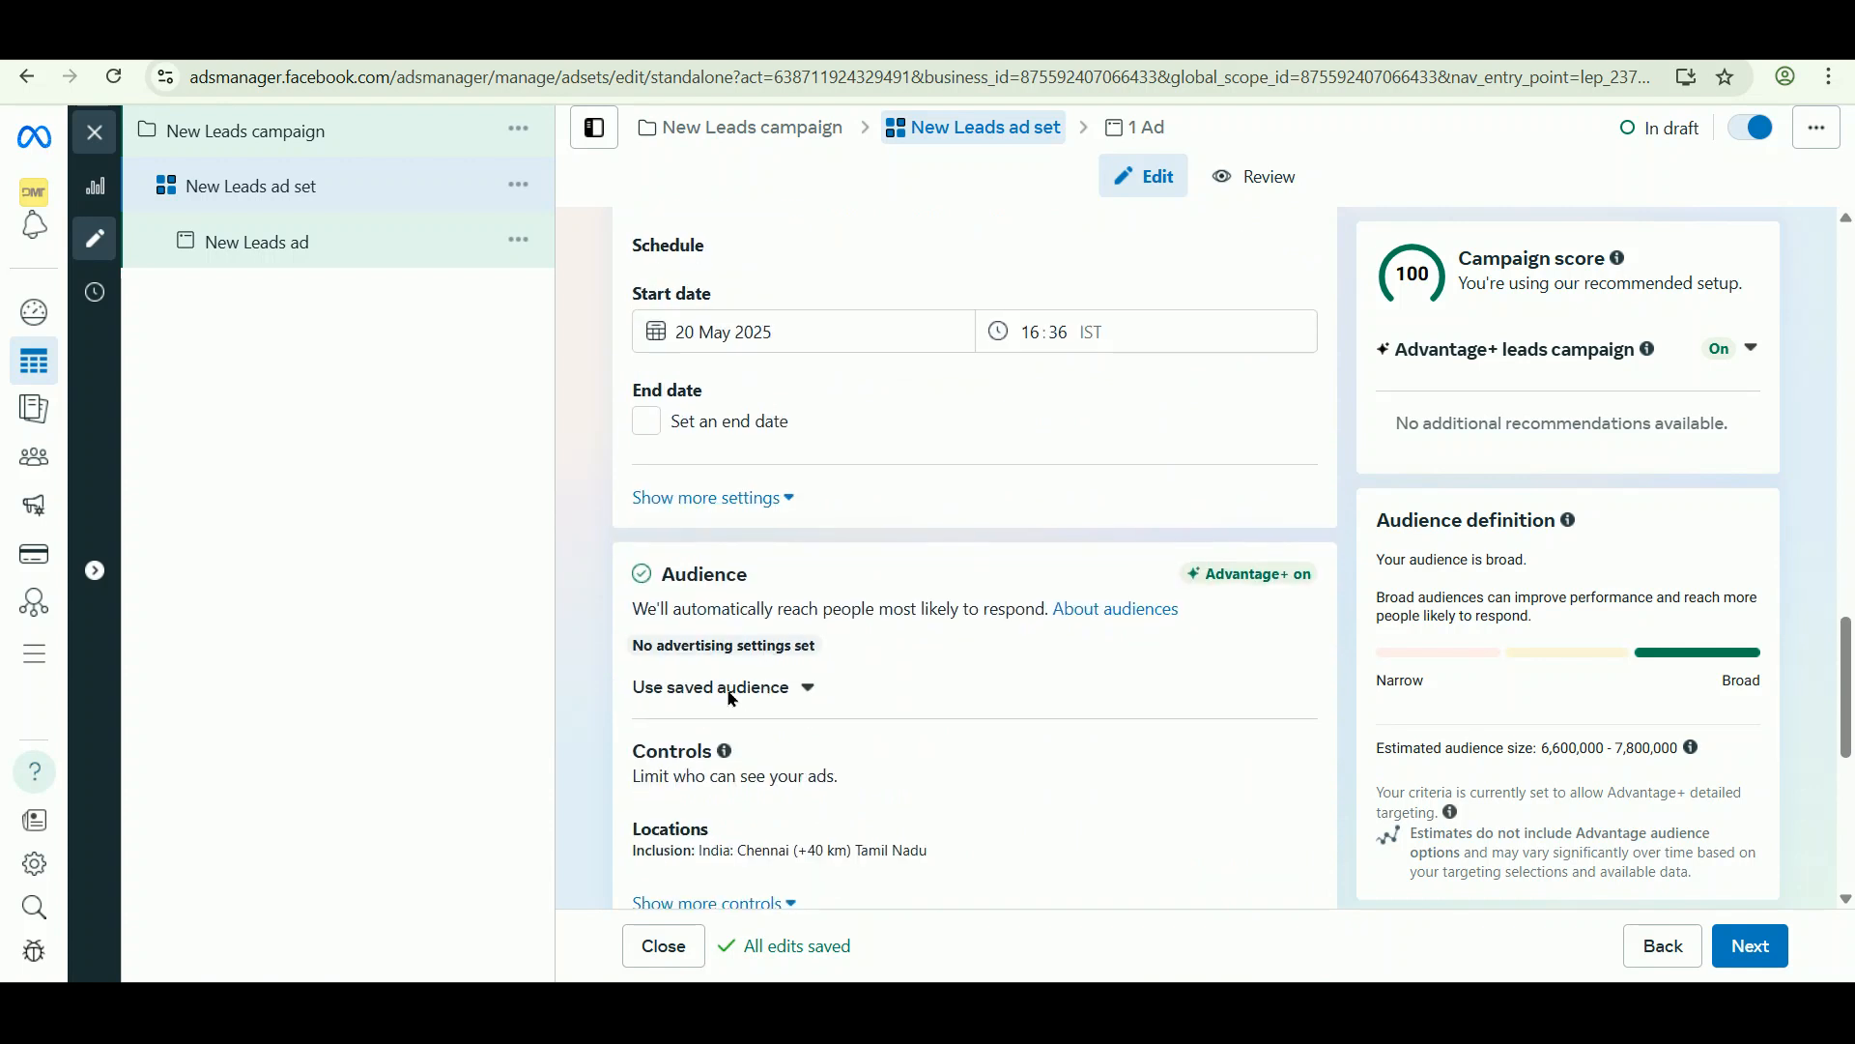
{"action": "left_click", "coordinate": [756, 692]}
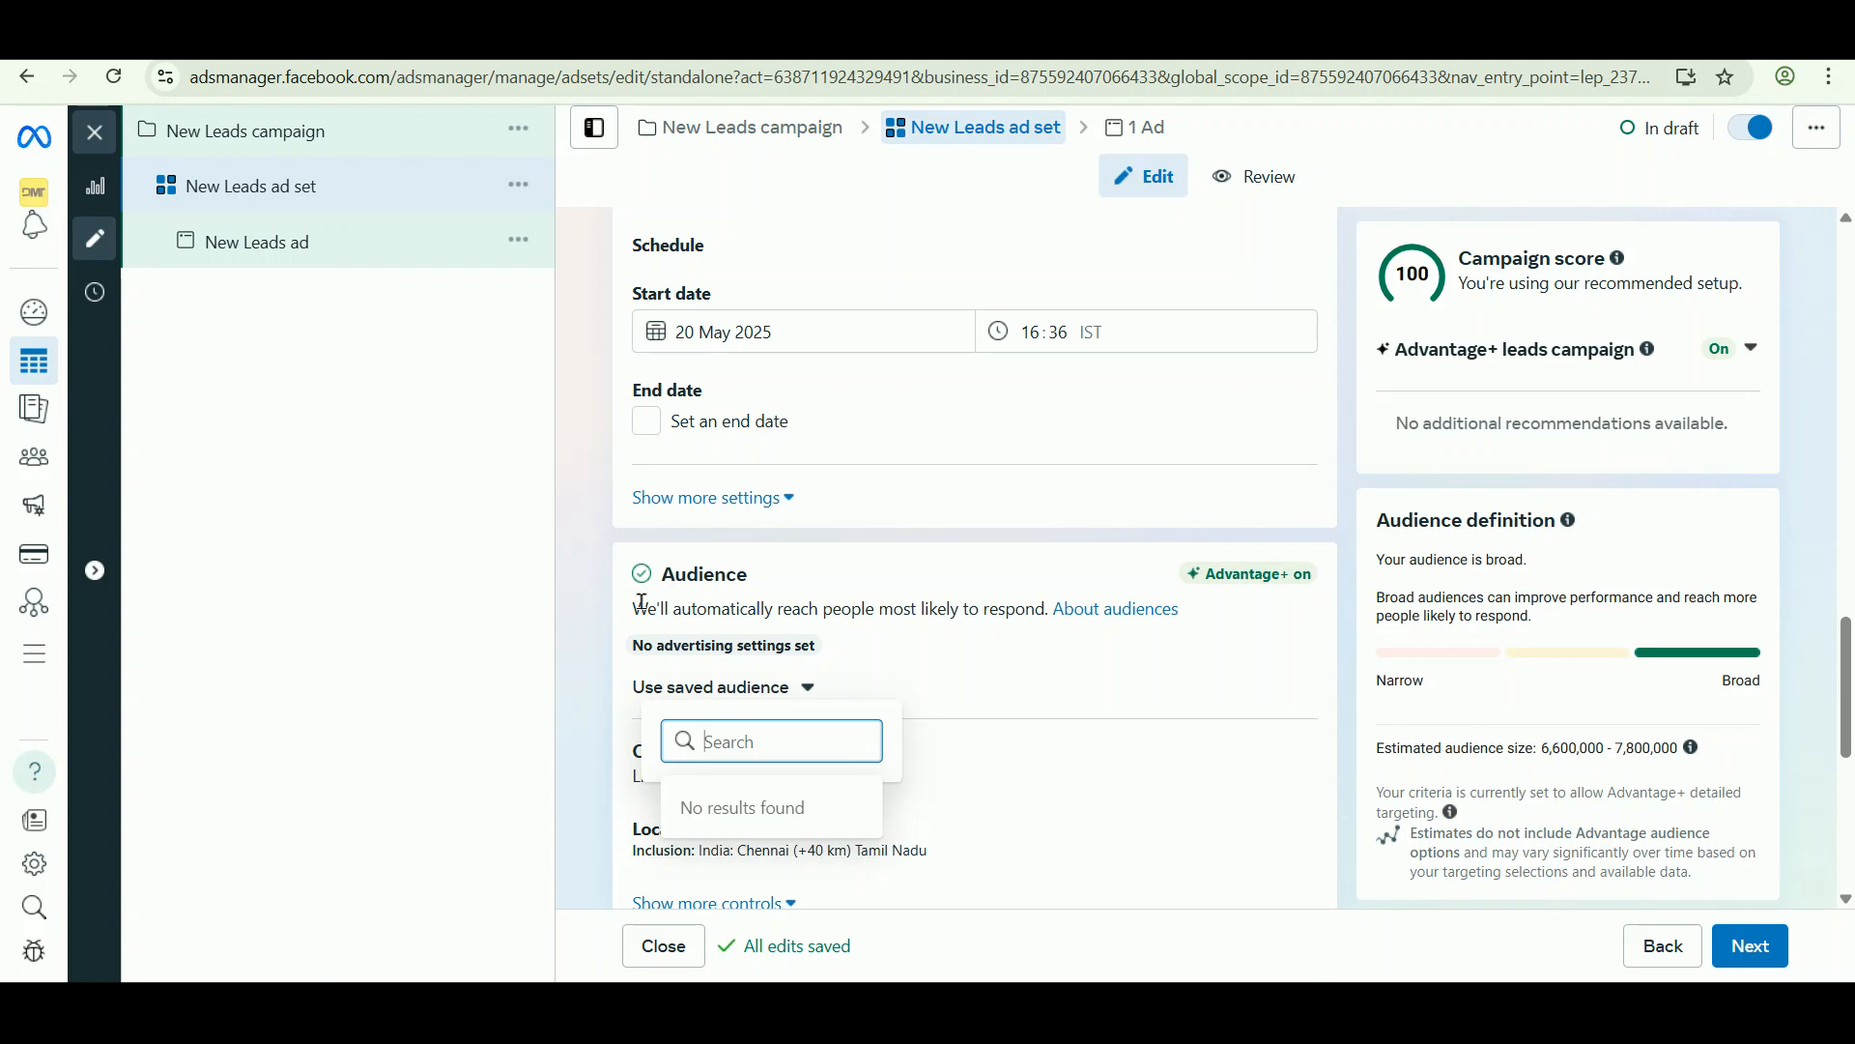
{"action": "left_click", "coordinate": [593, 592]}
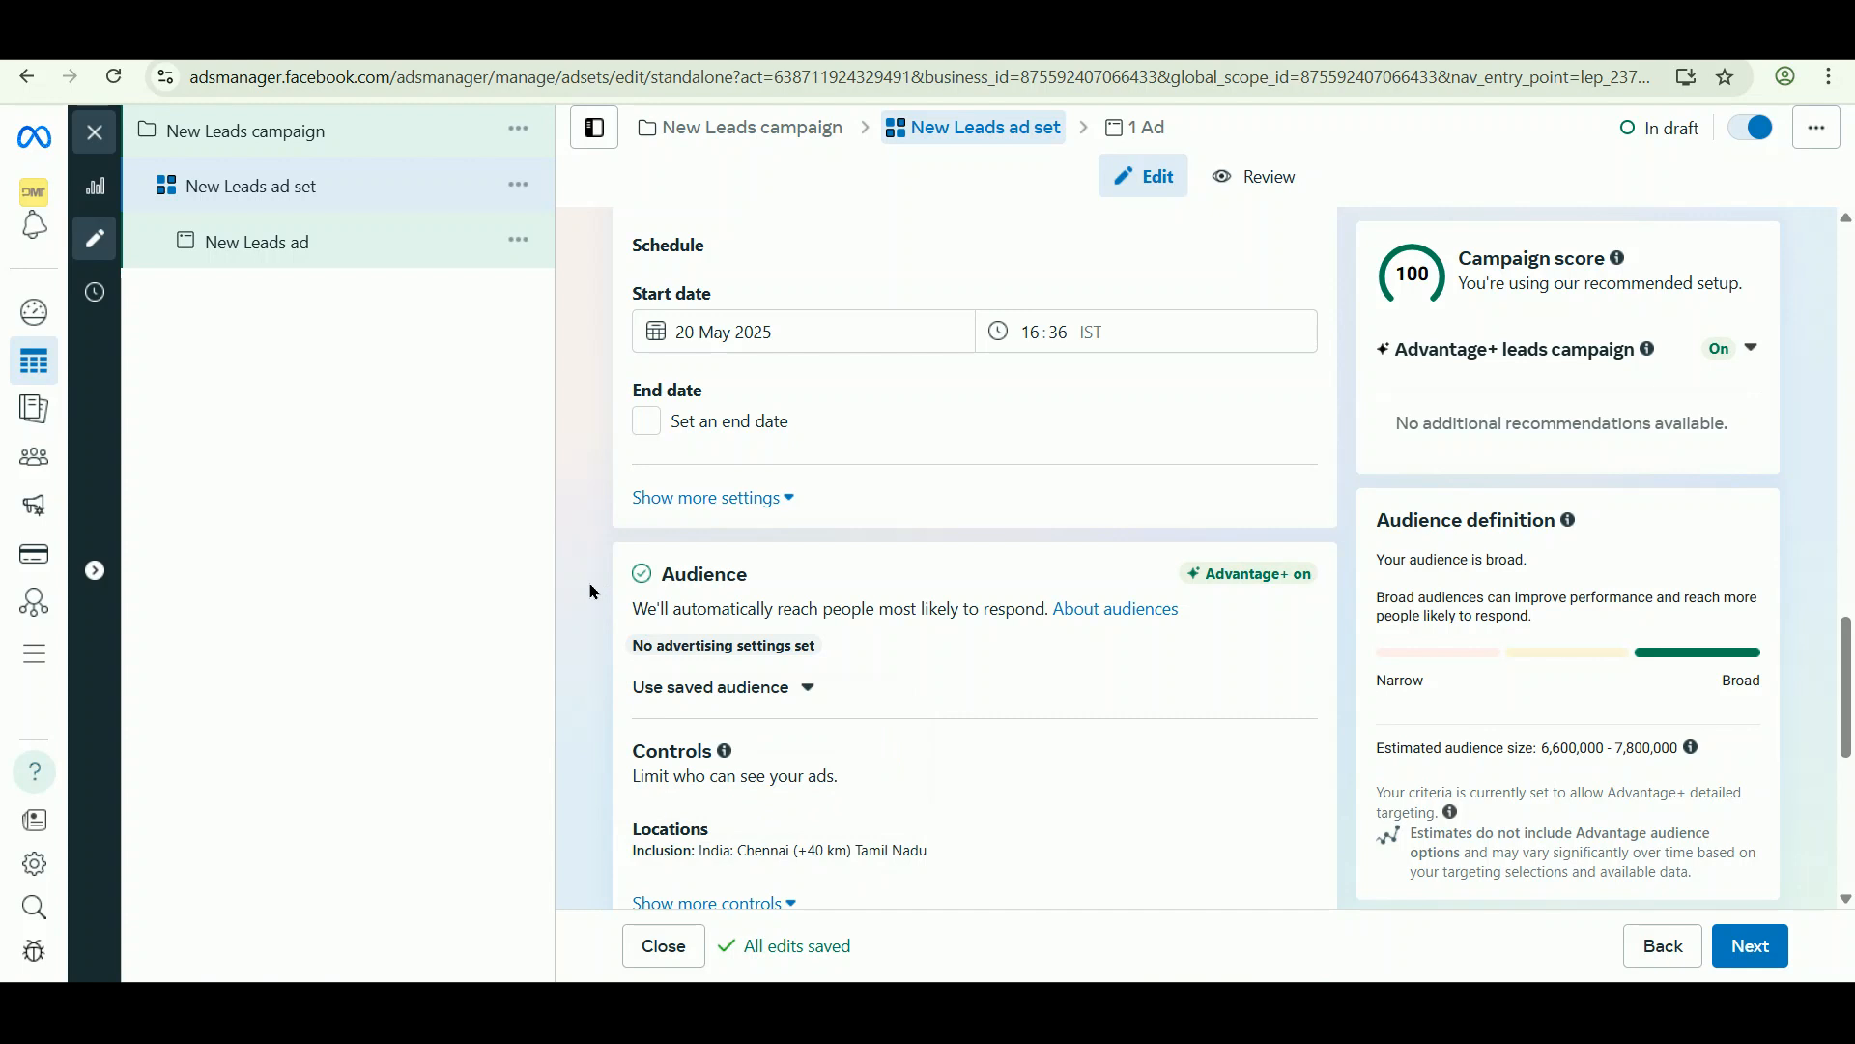
Start creating a new custom audience for the ad set with Video as its Meta source.
{"action": "scroll", "coordinate": [593, 592], "scroll_direction": "down", "scroll_amount": 5}
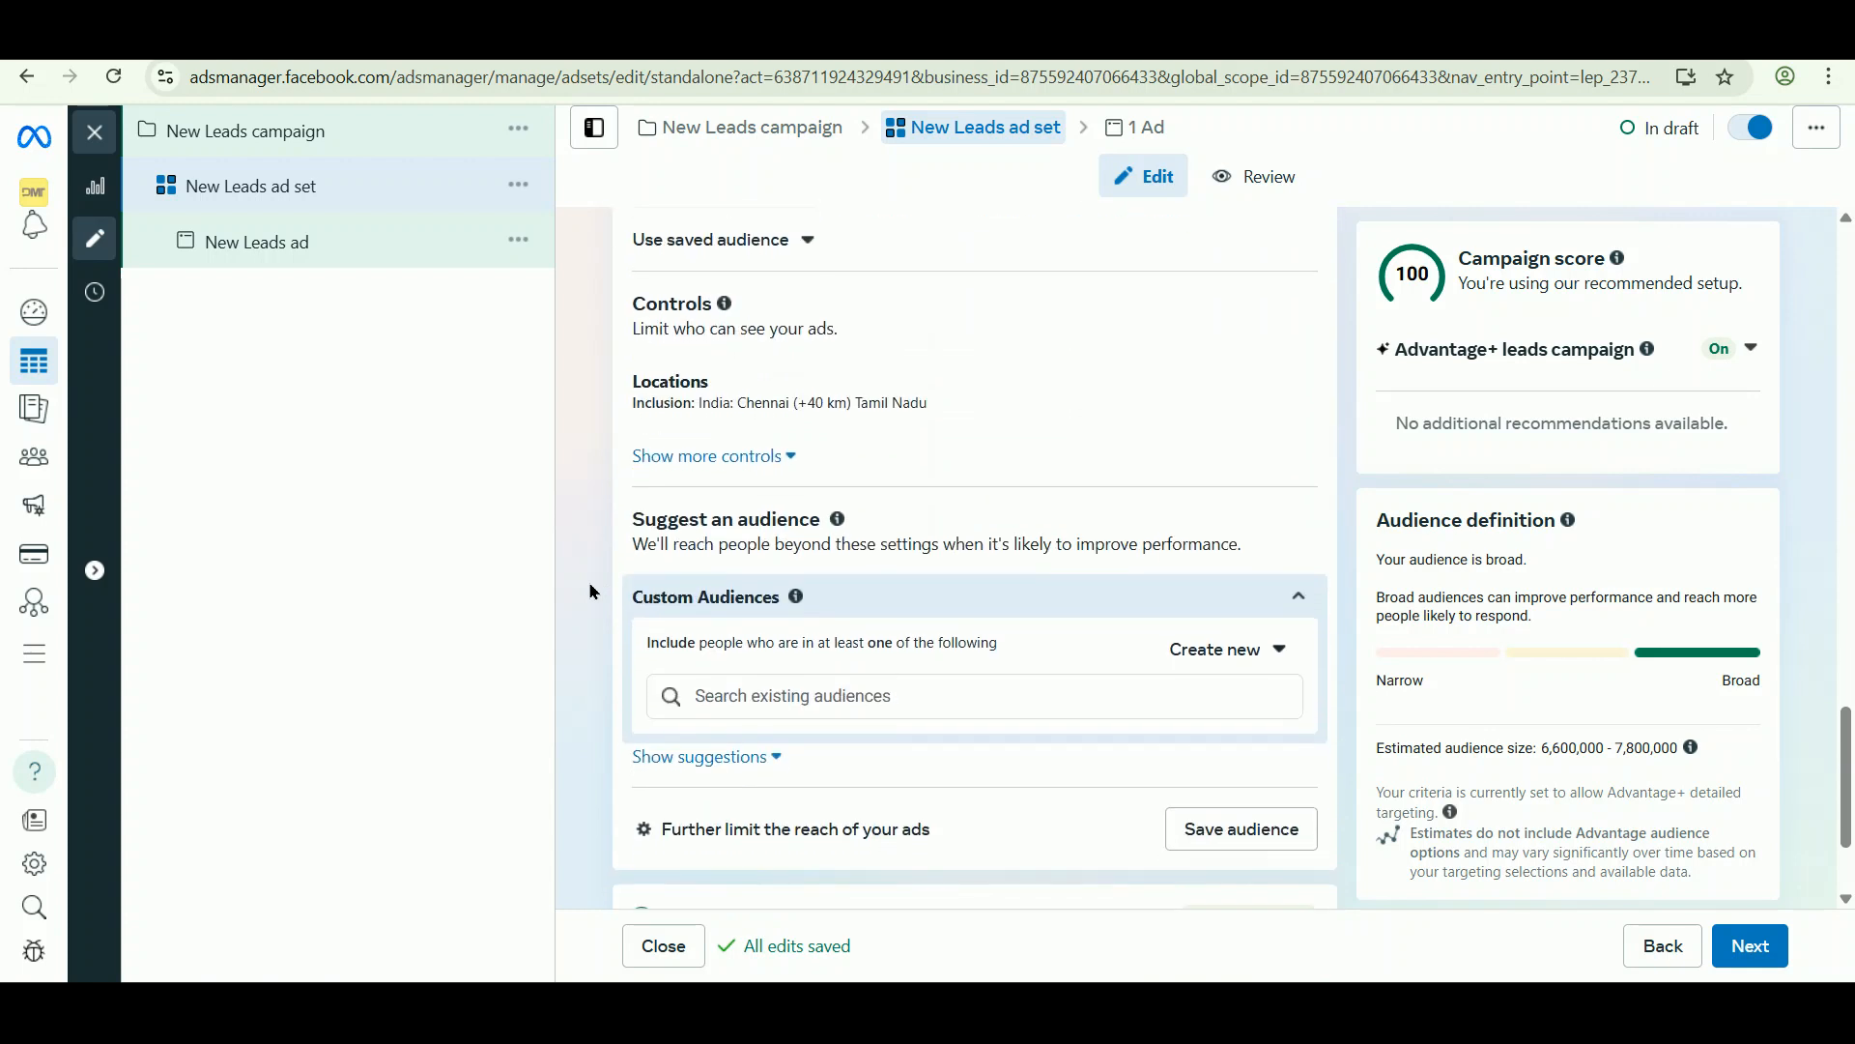
{"action": "scroll", "coordinate": [676, 630], "scroll_direction": "down", "scroll_amount": 2}
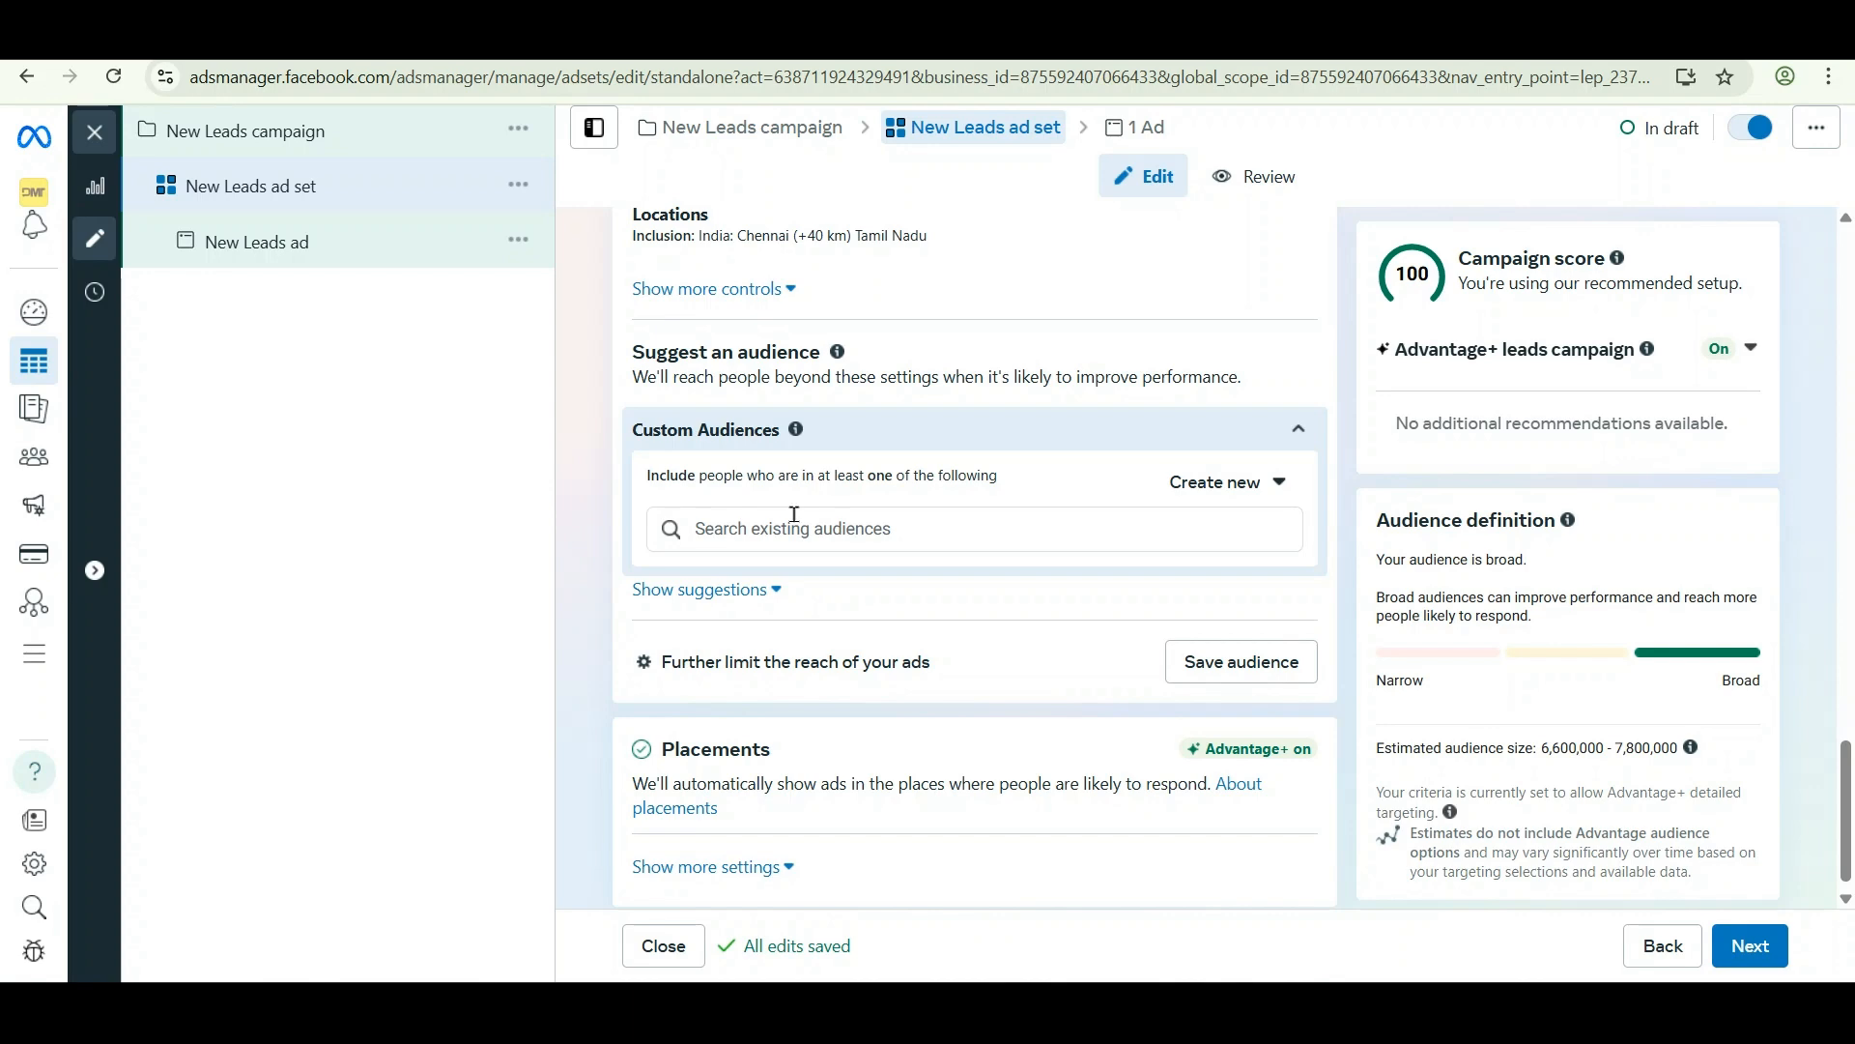
{"action": "left_click", "coordinate": [1206, 483]}
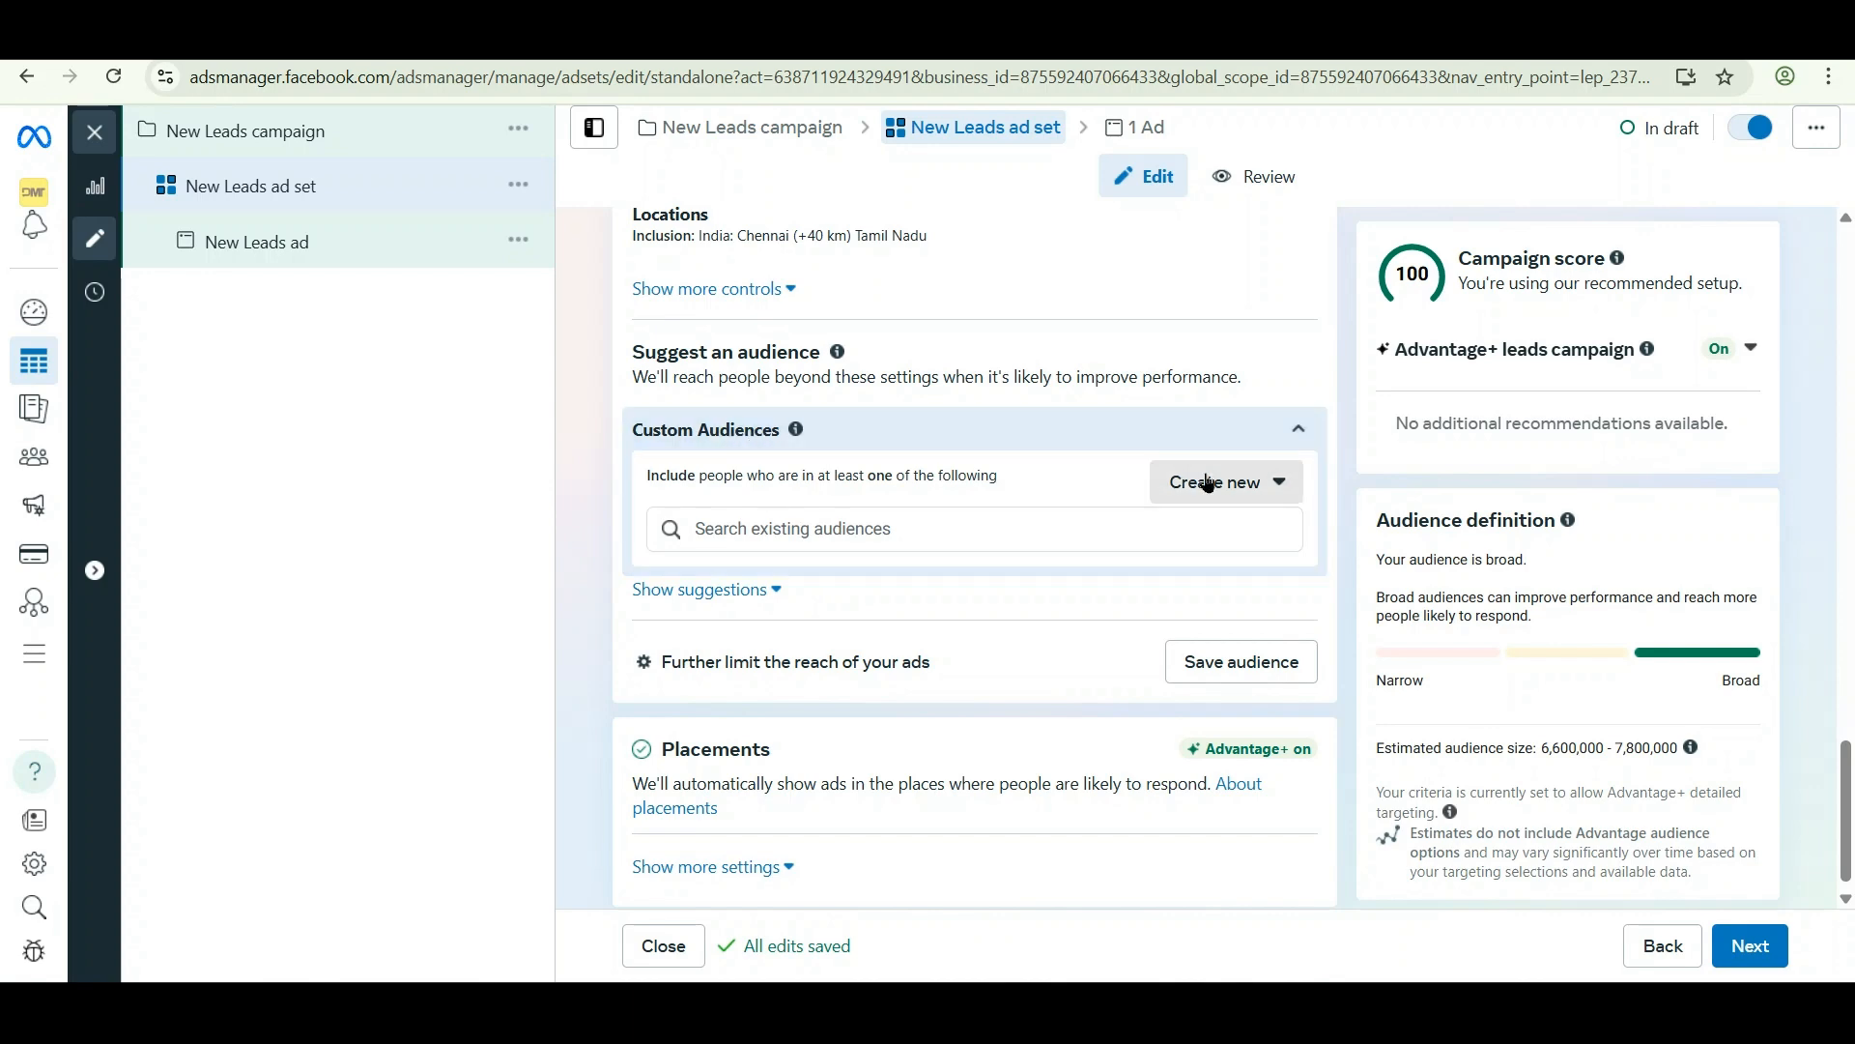
{"action": "left_click", "coordinate": [1234, 581]}
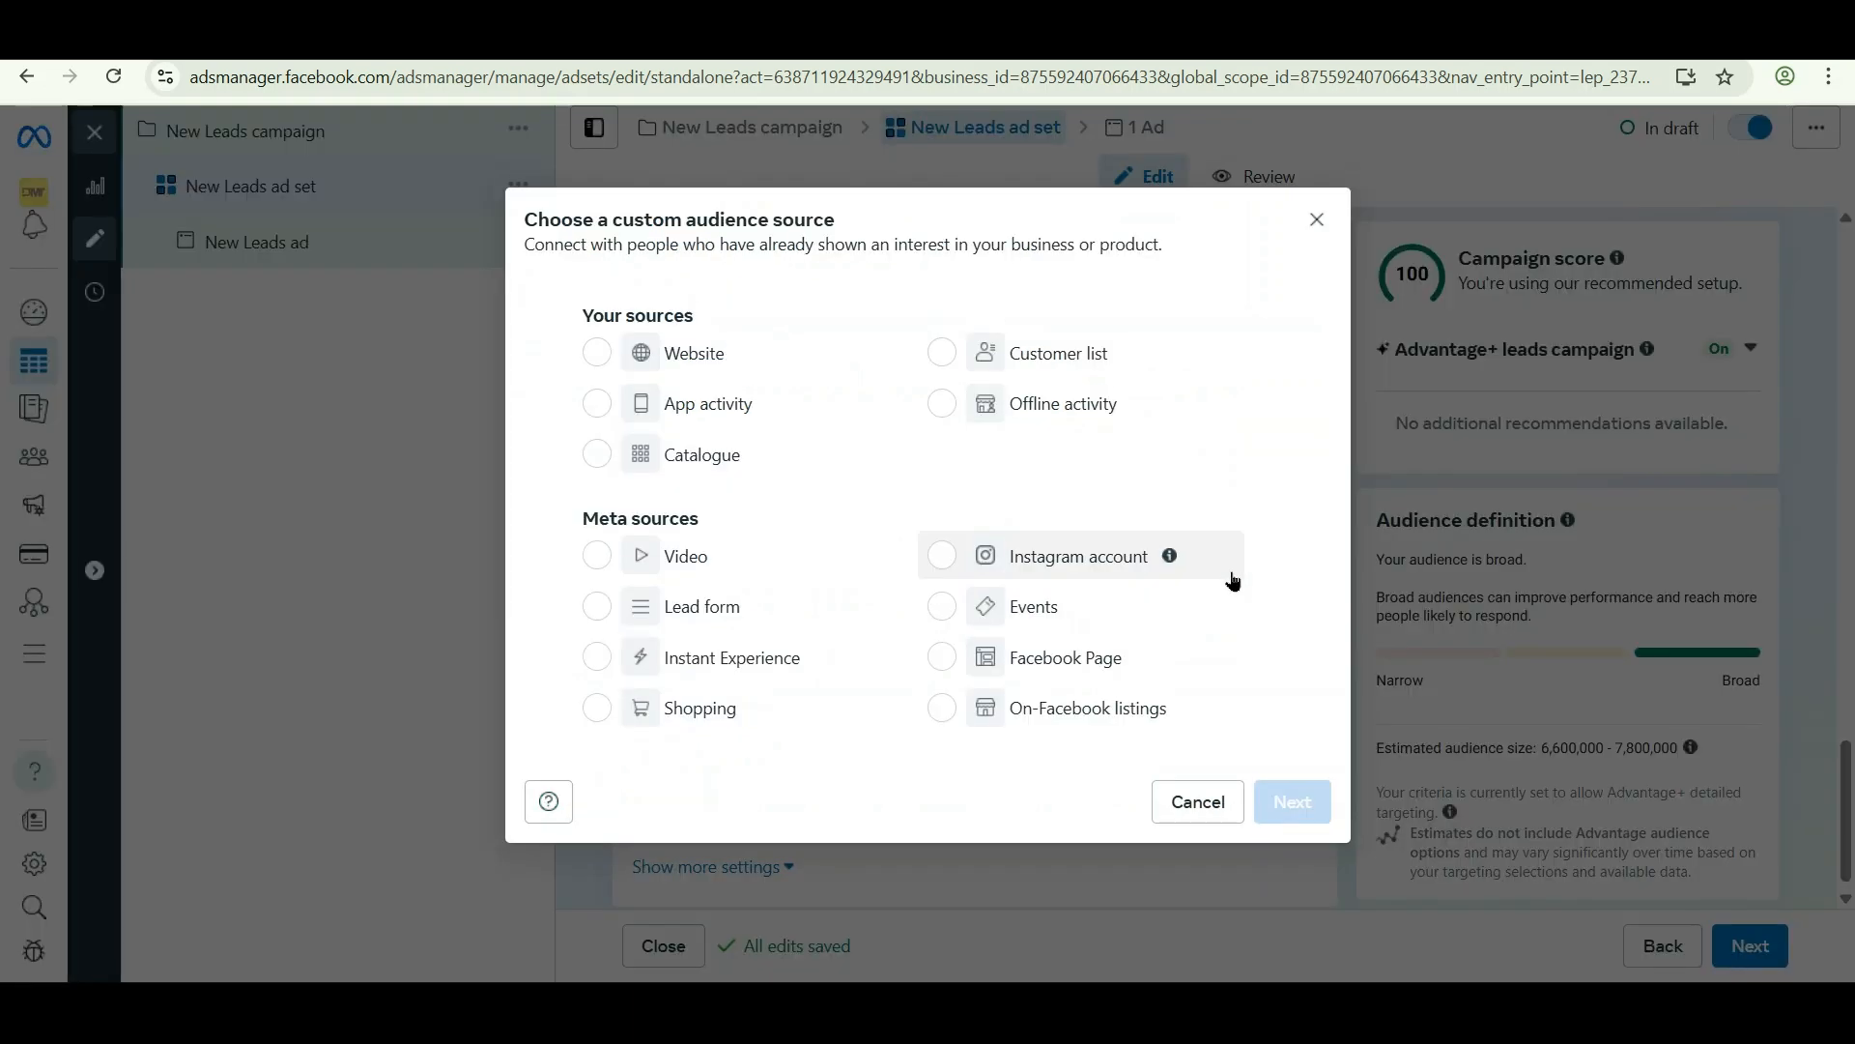
{"action": "left_click_drag", "start_coordinate": [570, 309], "coordinate": [711, 331]}
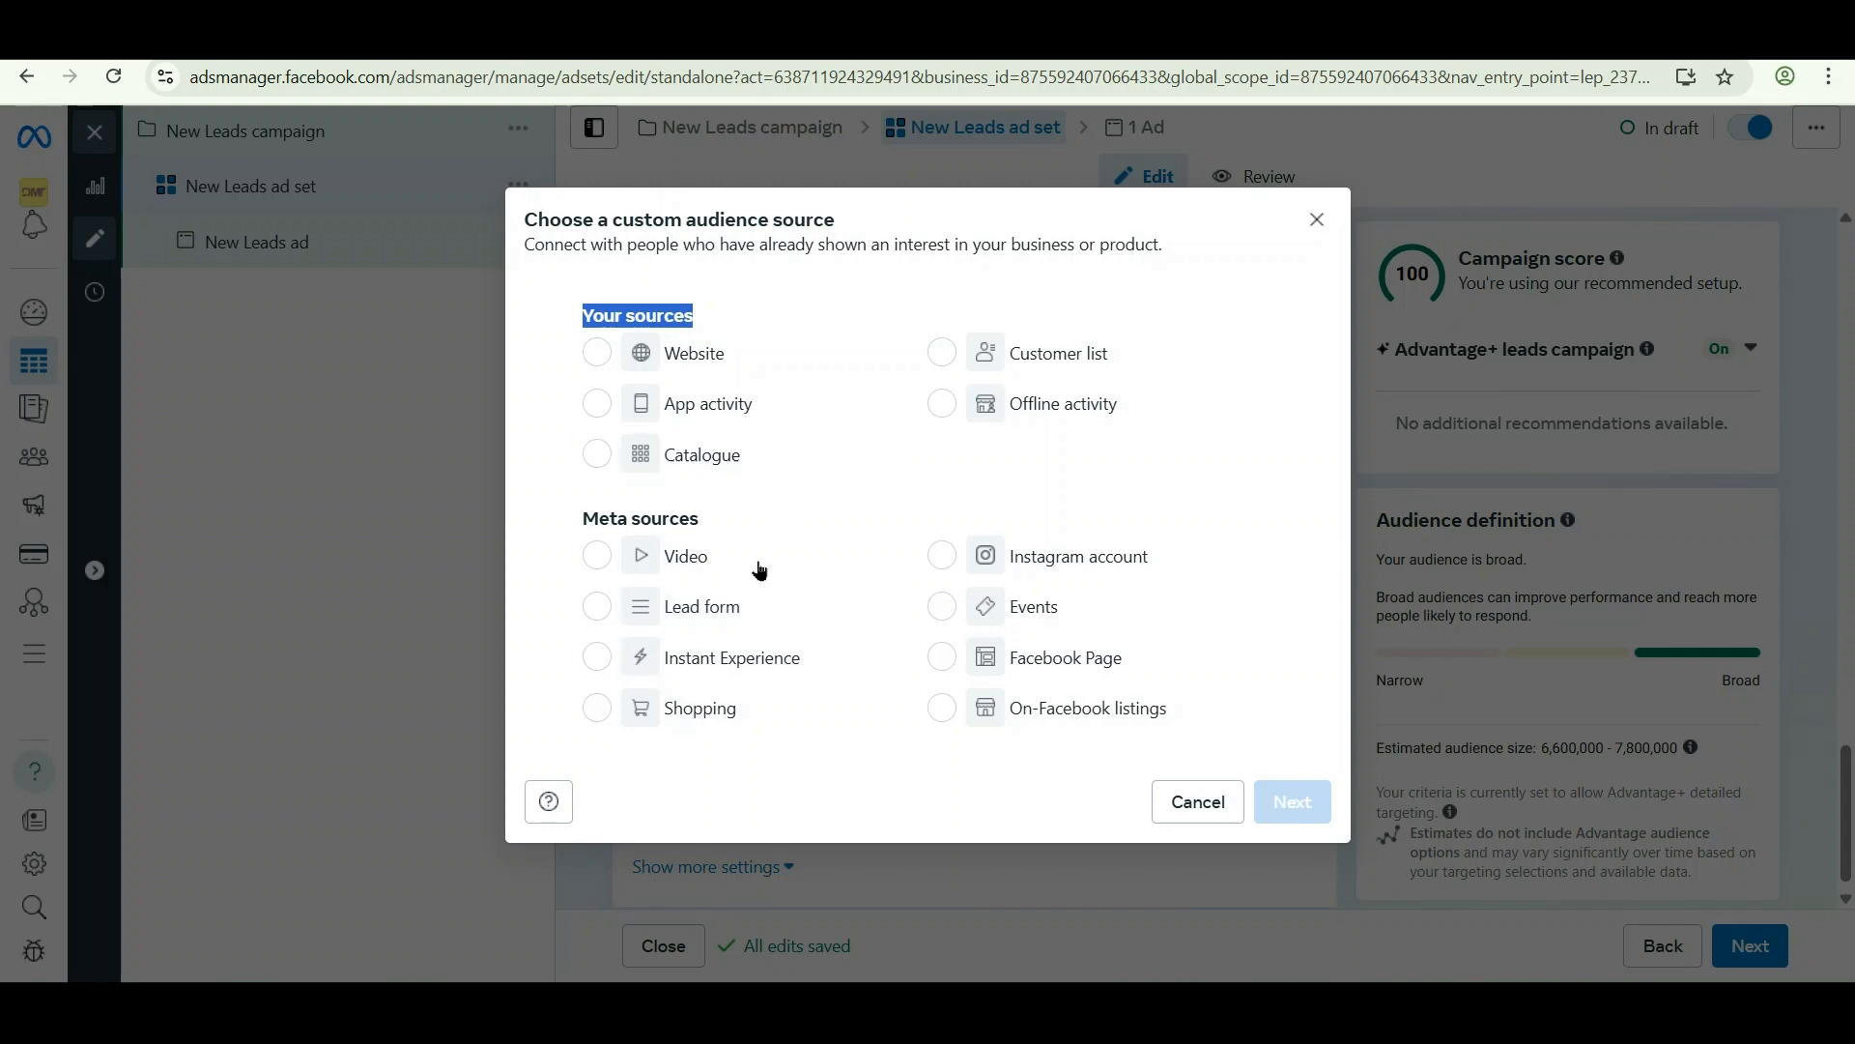
{"action": "left_click", "coordinate": [681, 570]}
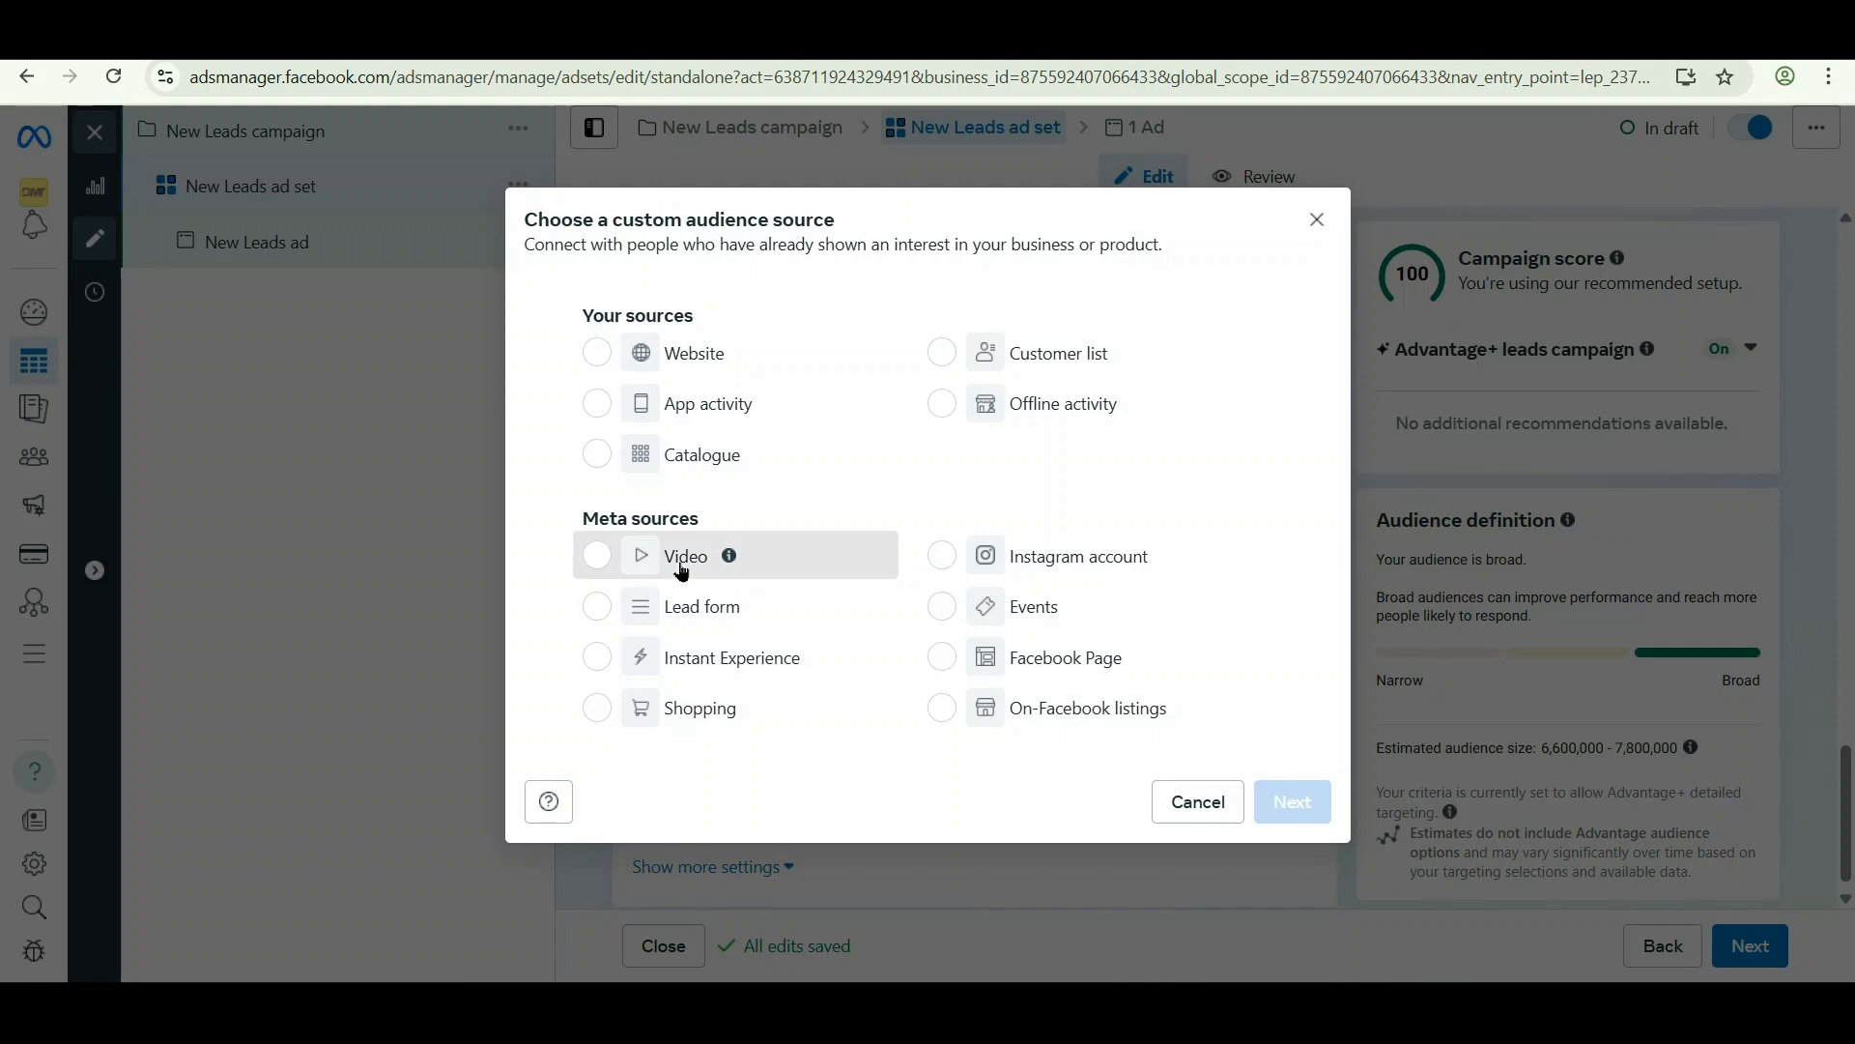
{"action": "left_click", "coordinate": [1271, 802]}
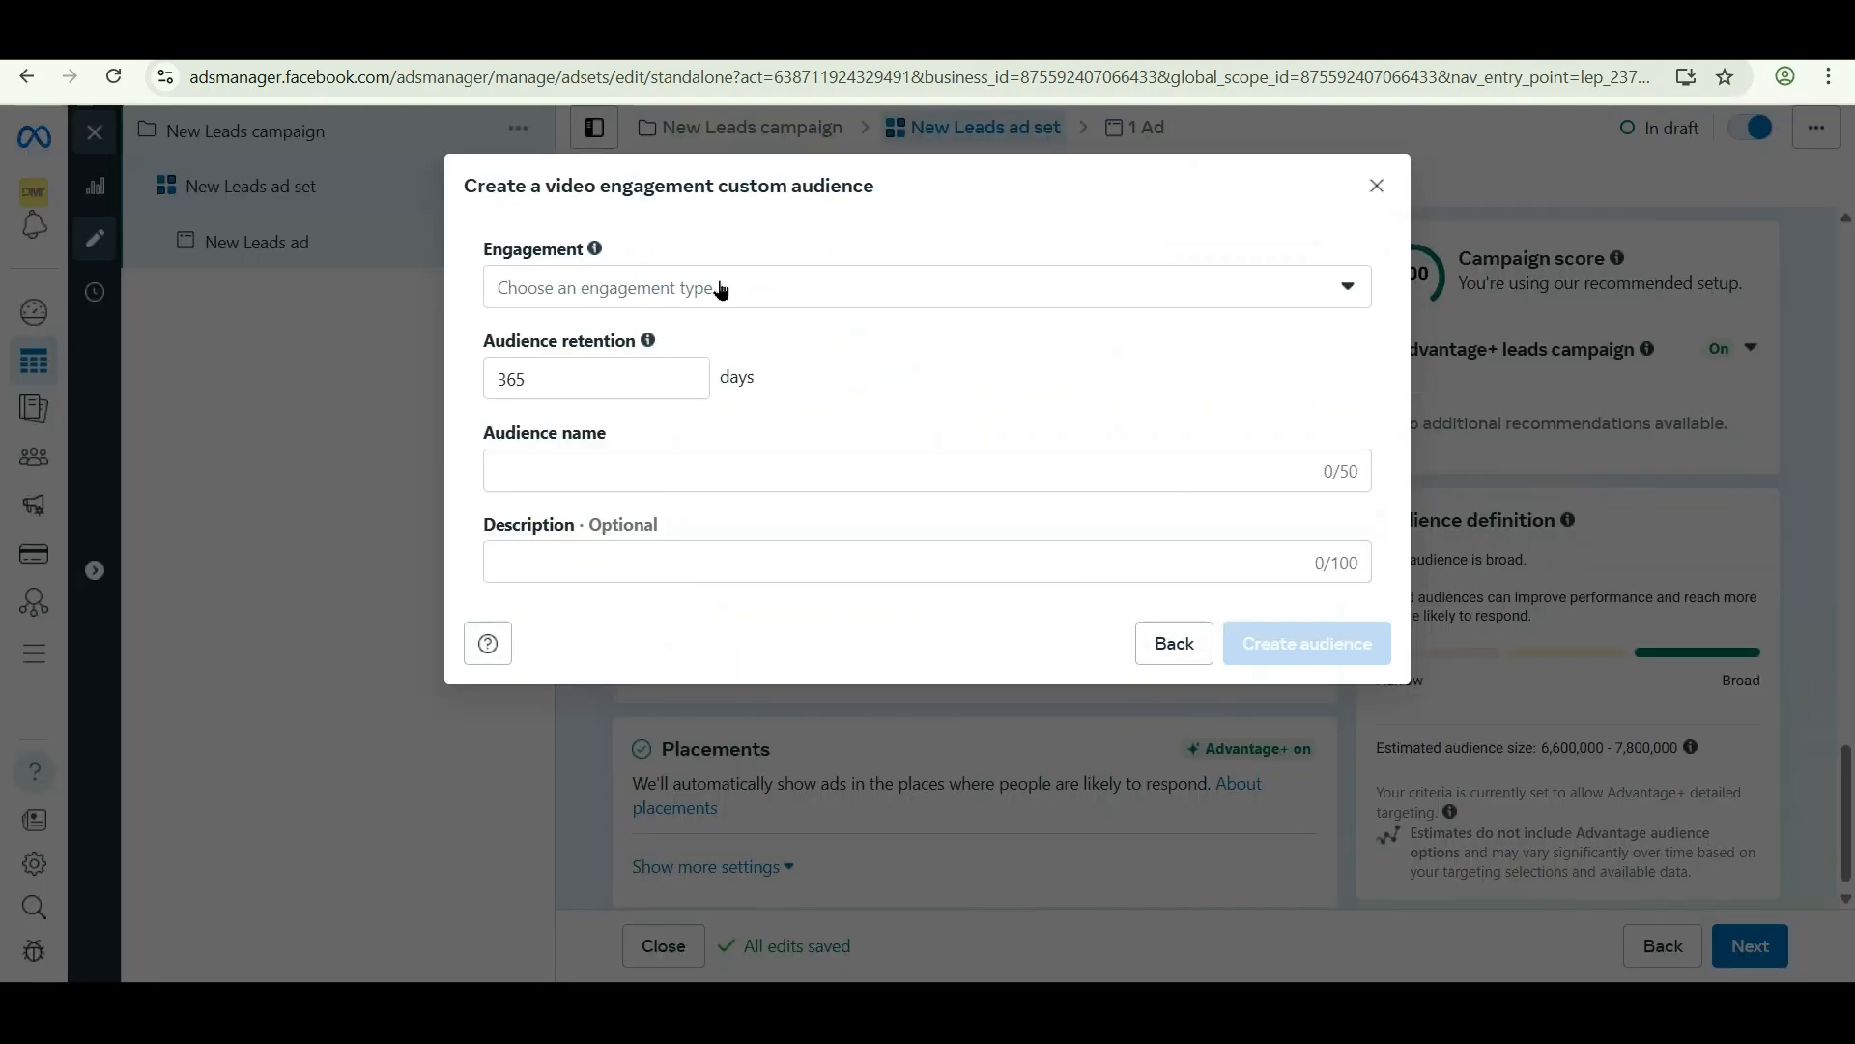
Set the video audience's engagement type to people who have viewed at least 95% of your video.
{"action": "left_click_drag", "start_coordinate": [721, 290], "coordinate": [658, 312]}
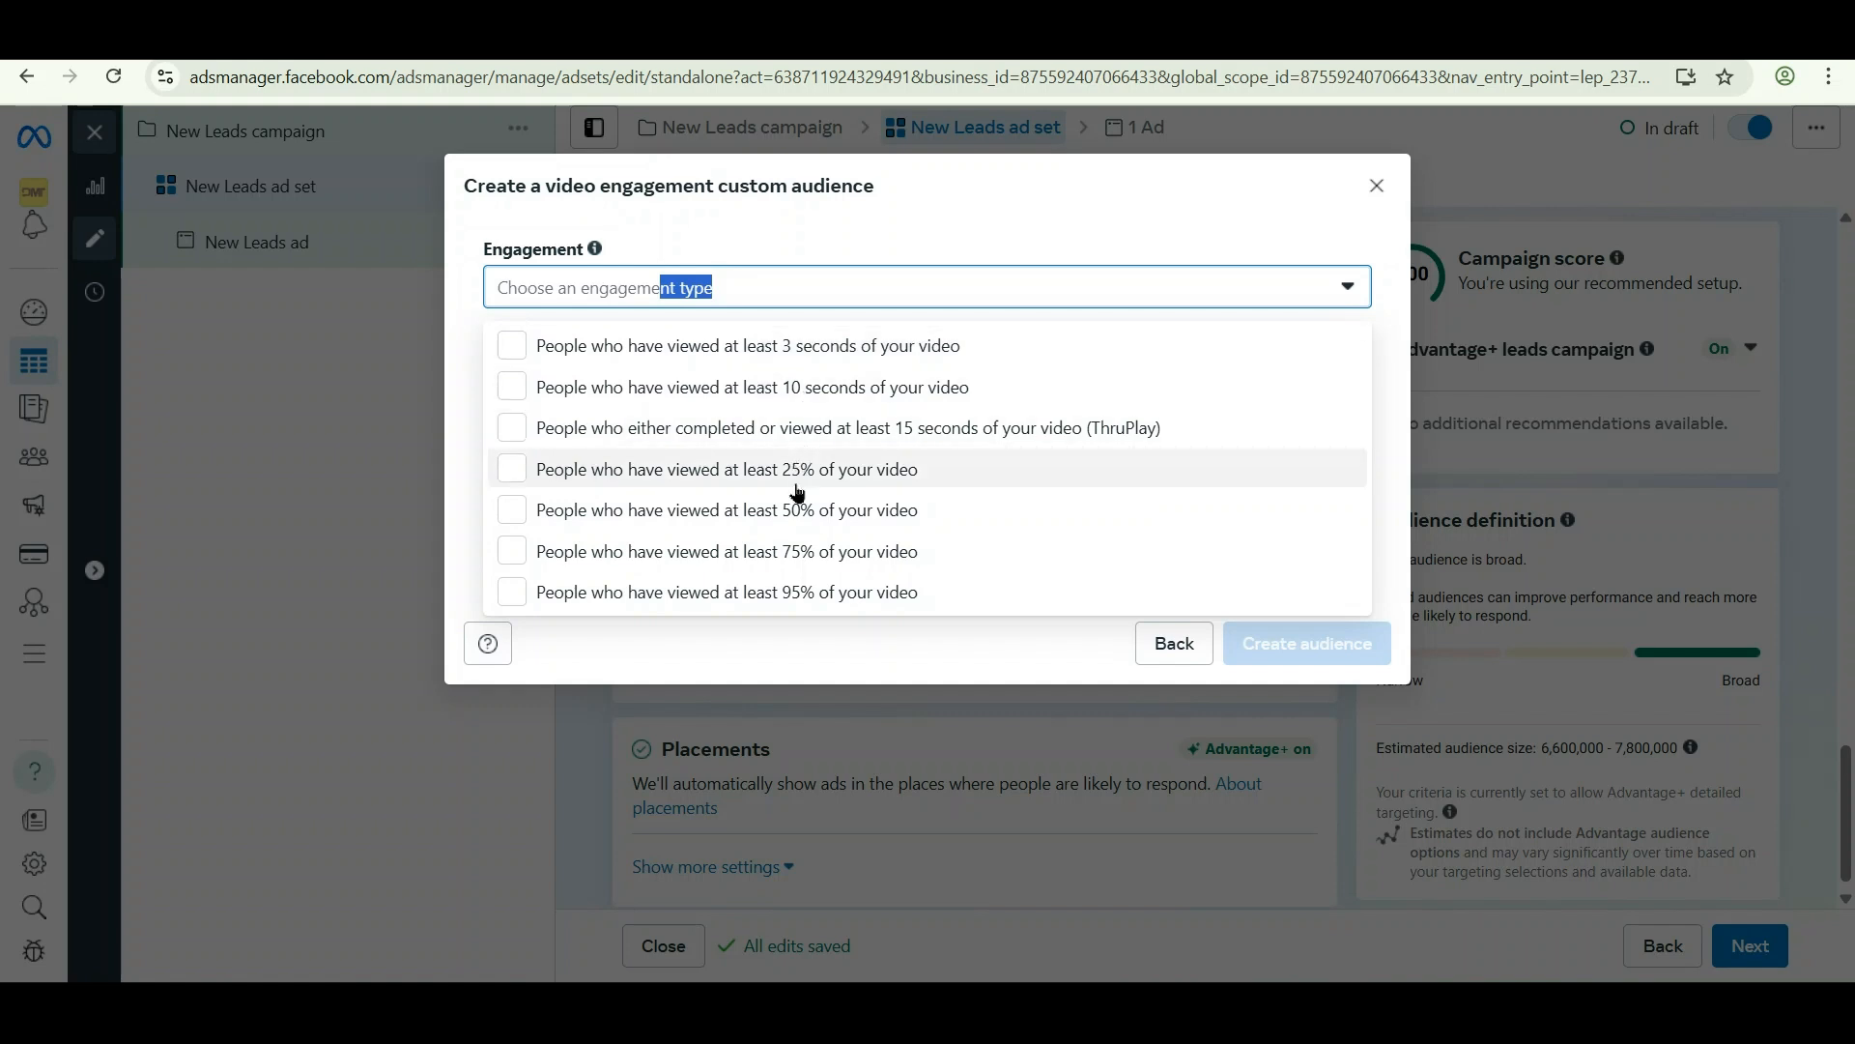
{"action": "left_click", "coordinate": [776, 597]}
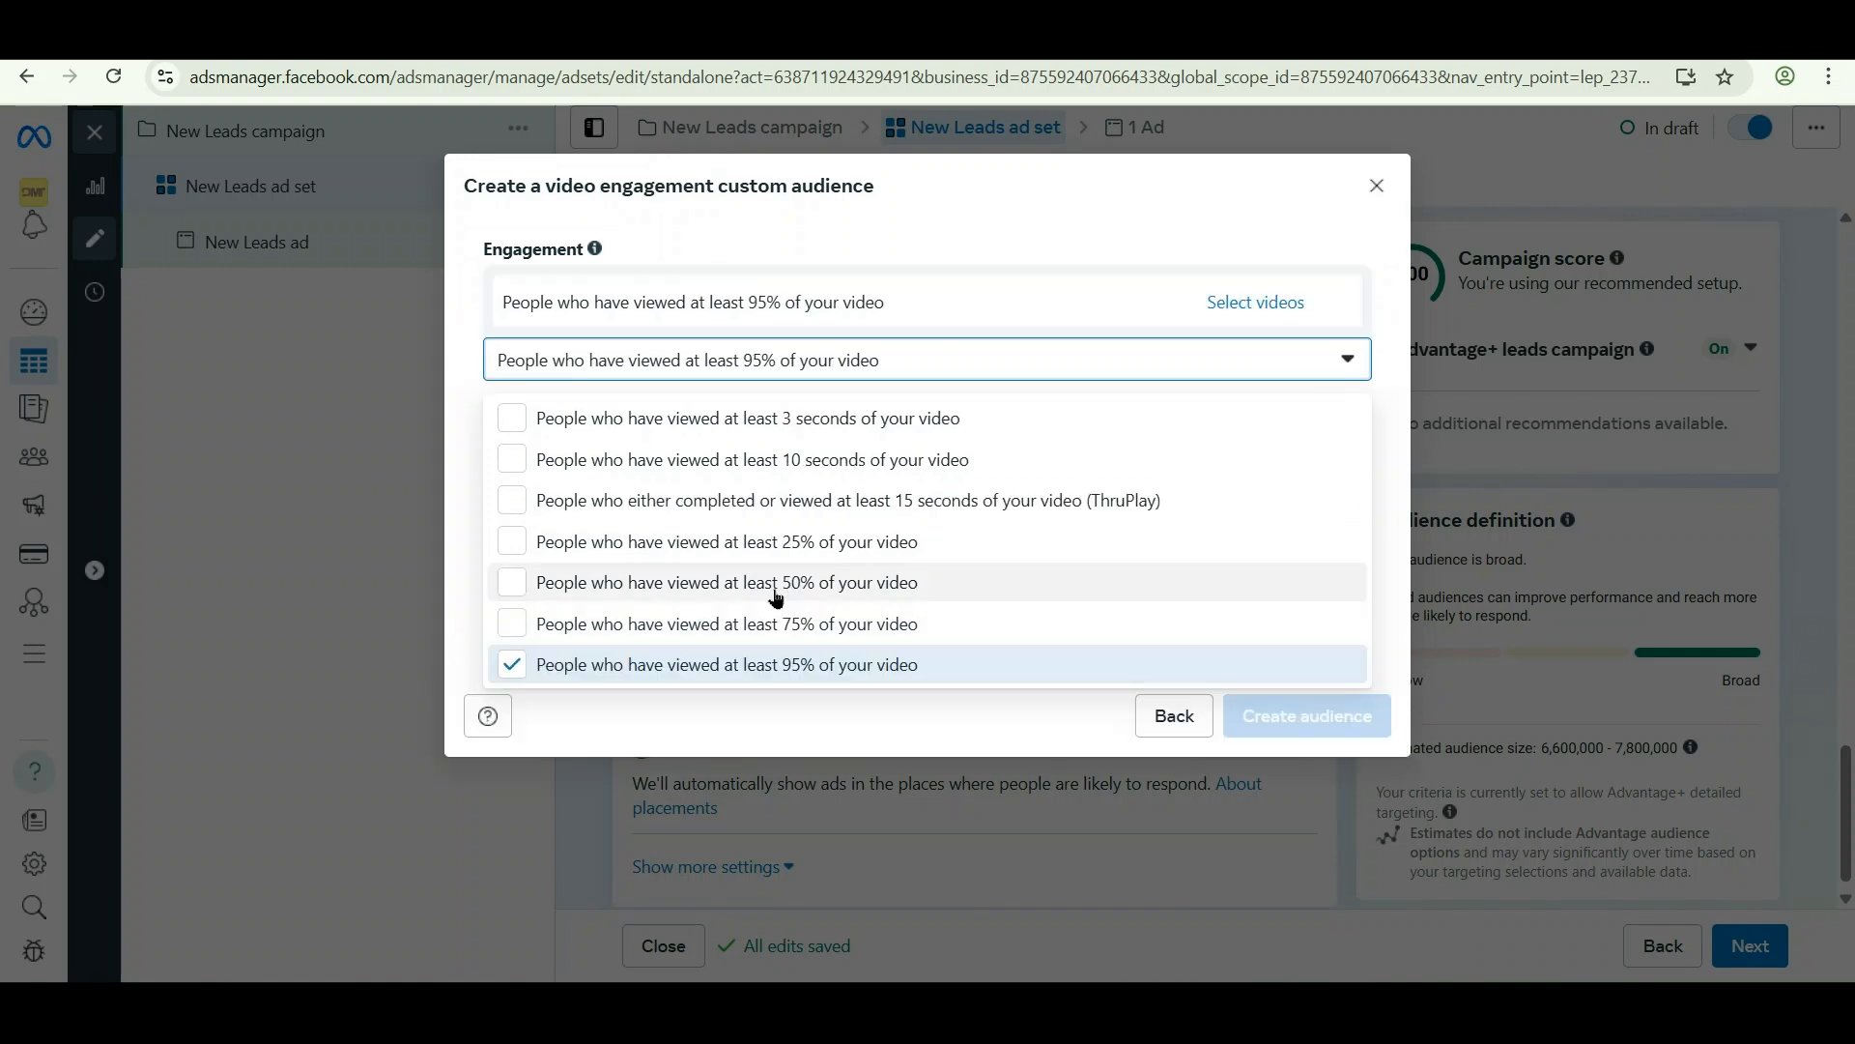
{"action": "left_click", "coordinate": [442, 319]}
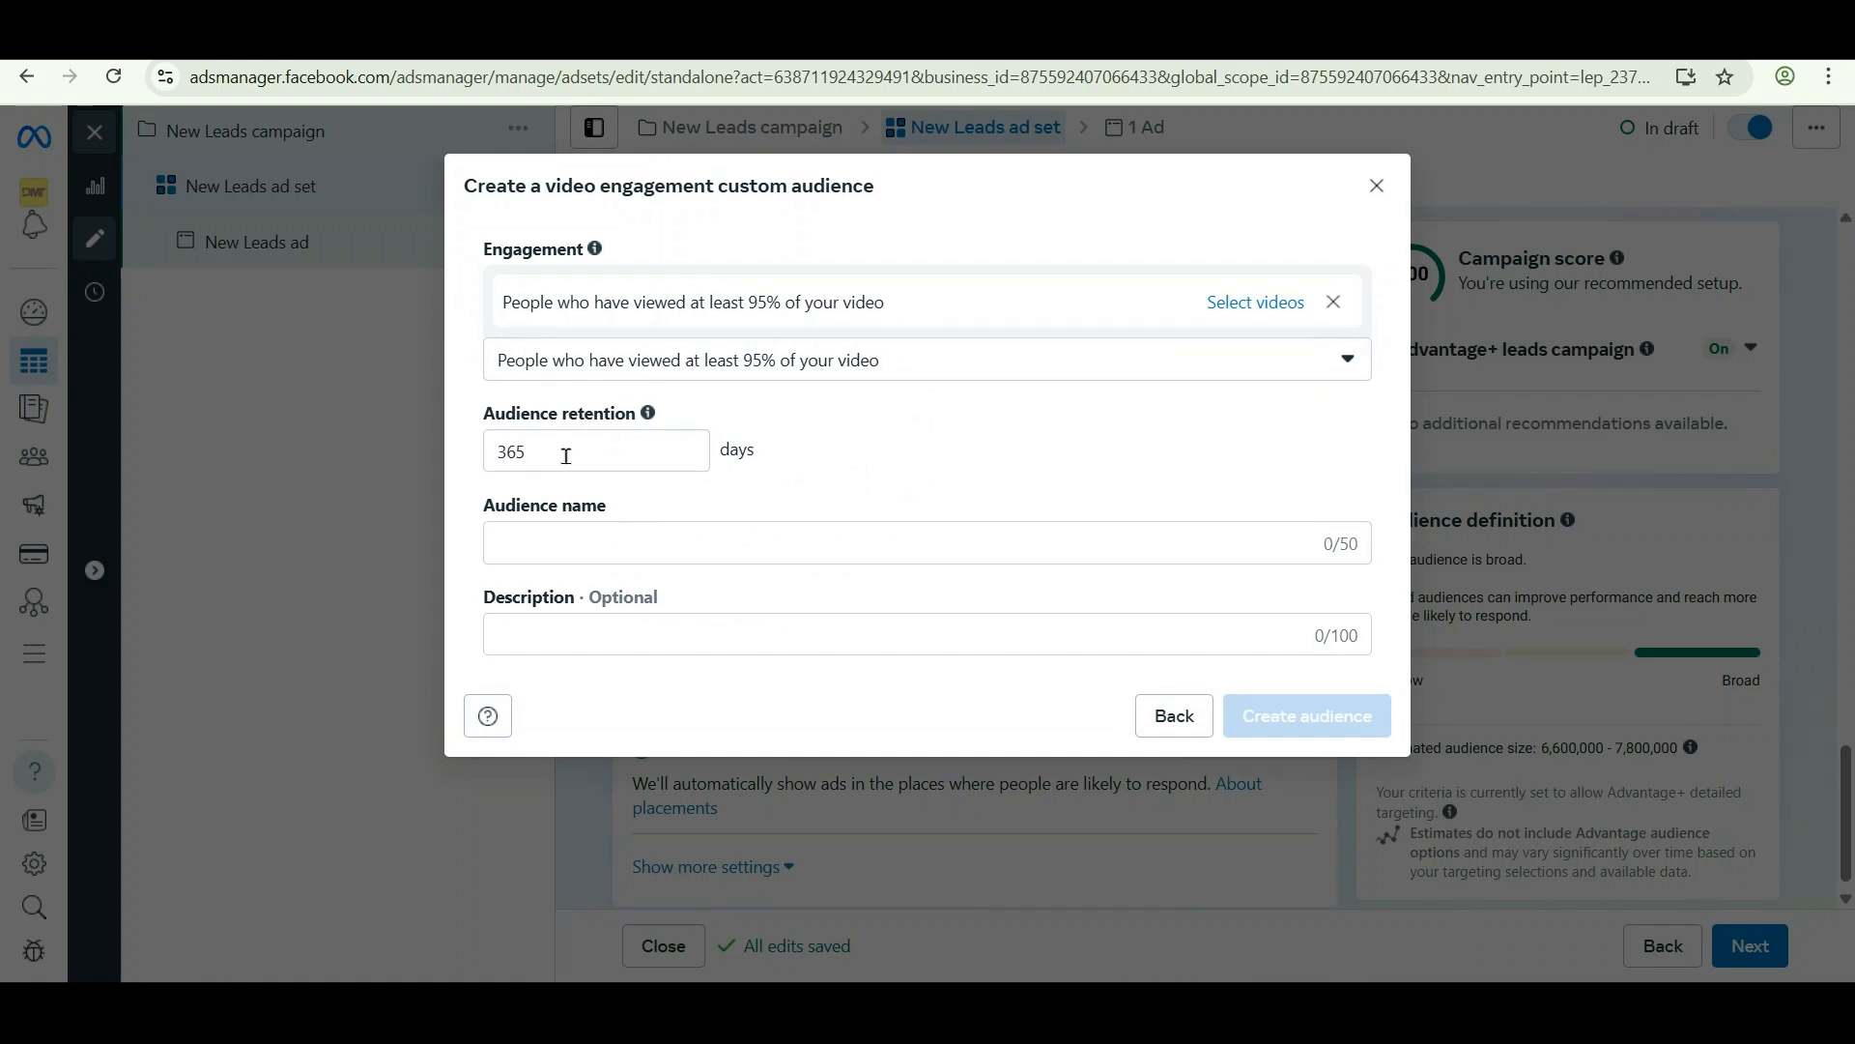
Set the audience retention to 90 days, with "dfds" as the audience name and "dsdds" as the description.
{"action": "left_click_drag", "start_coordinate": [567, 457], "coordinate": [445, 455]}
{"action": "type", "text": "90"}
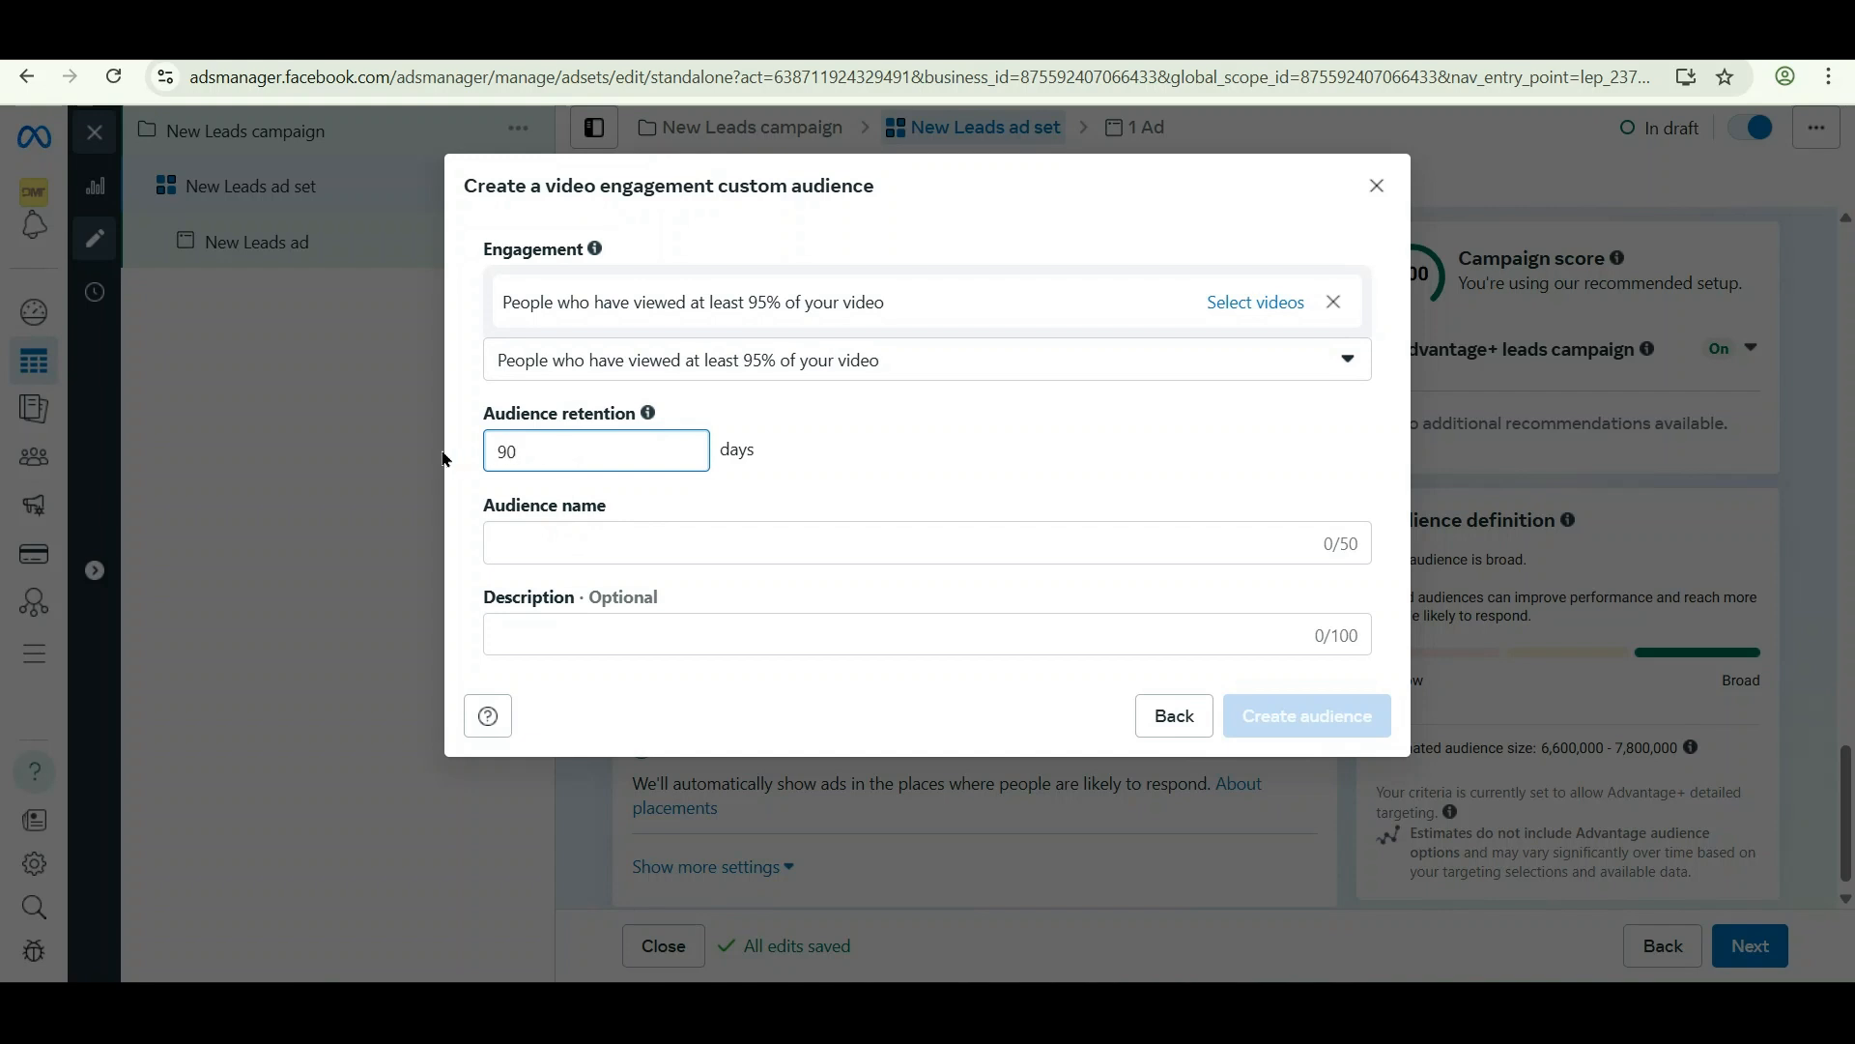
{"action": "left_click", "coordinate": [552, 536]}
{"action": "type", "text": "dfds"}
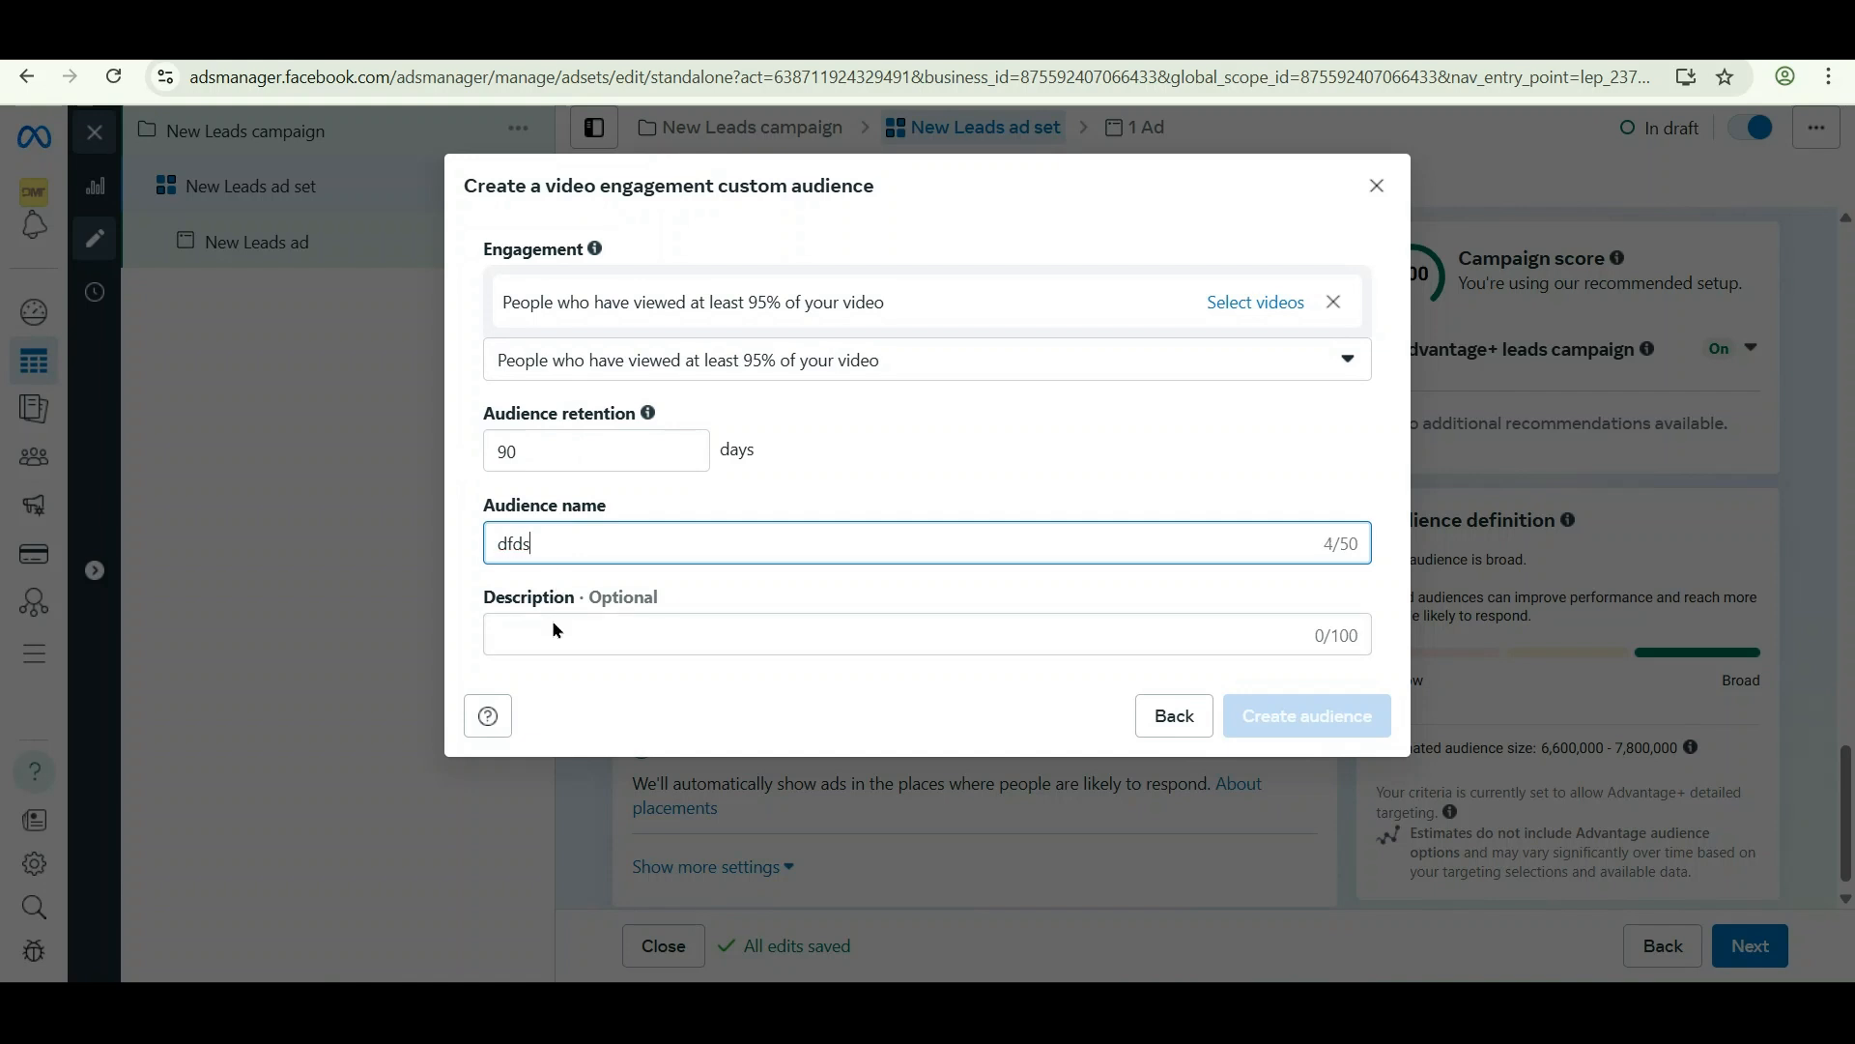
{"action": "left_click", "coordinate": [527, 640]}
{"action": "type", "text": "dsdds"}
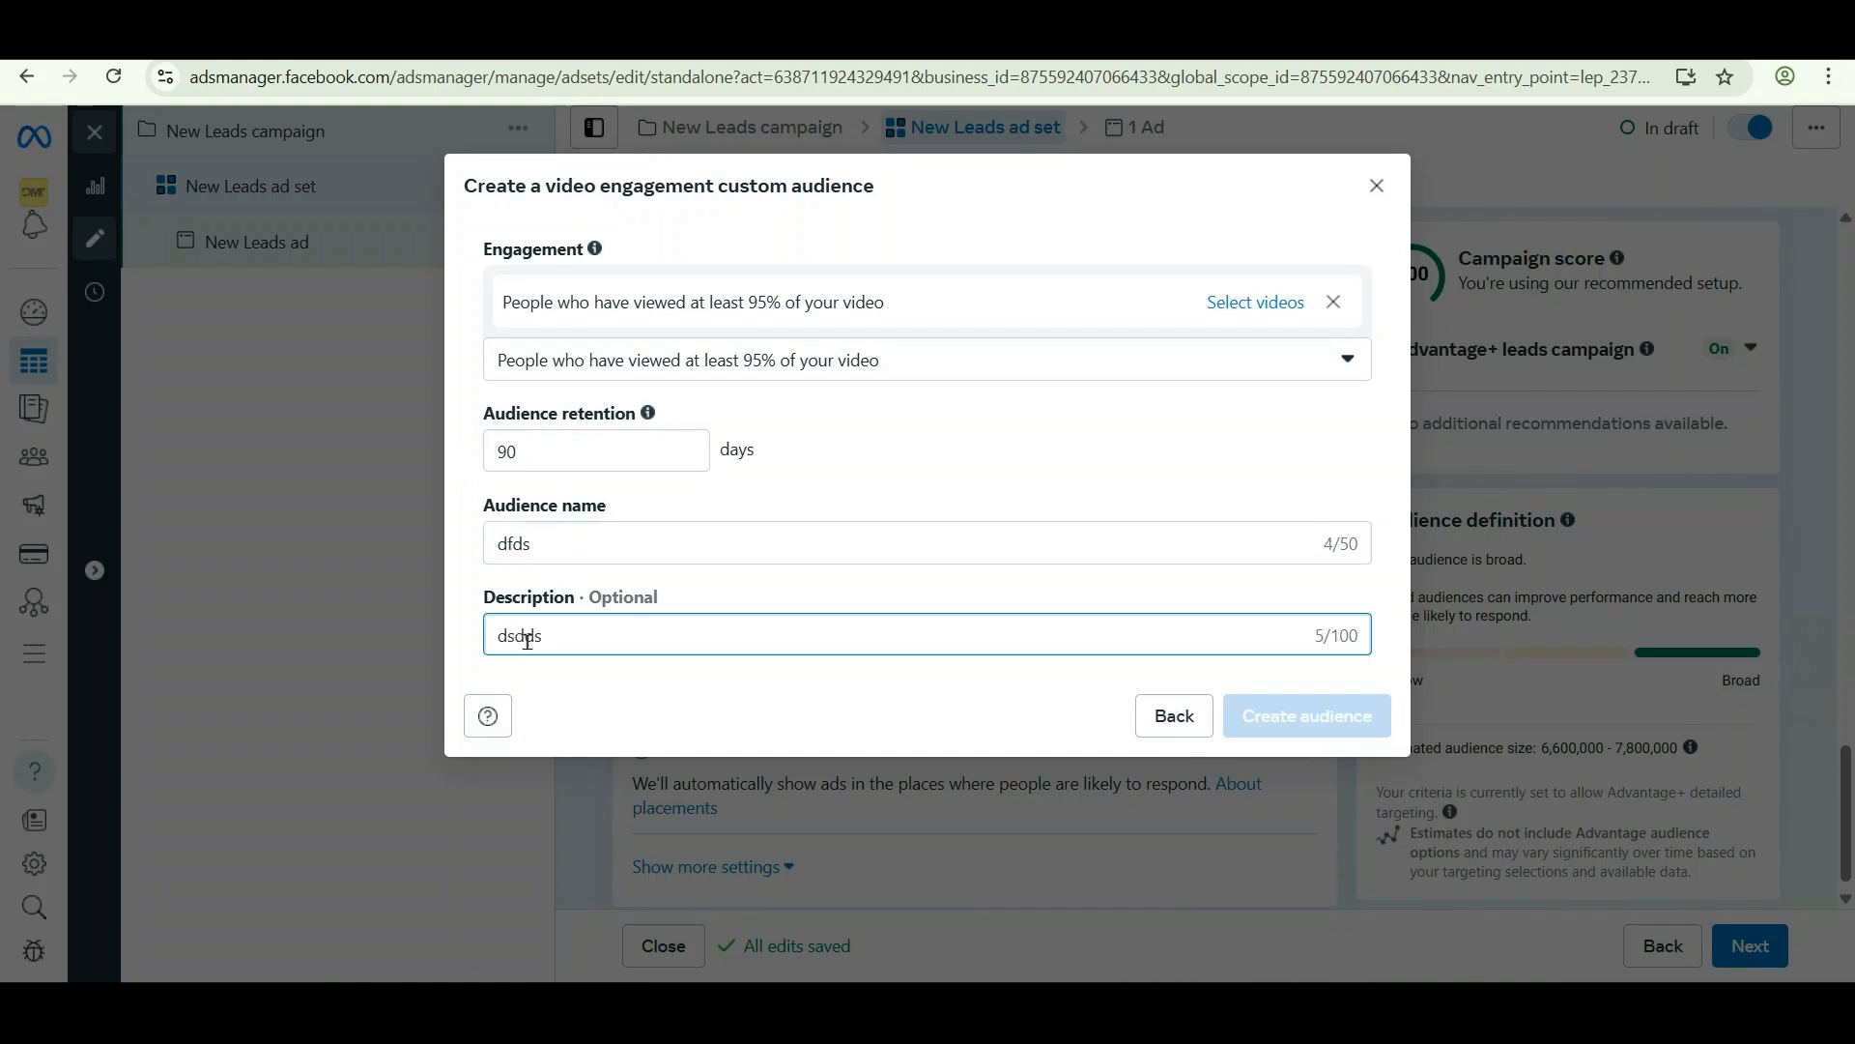
{"action": "left_click", "coordinate": [592, 702]}
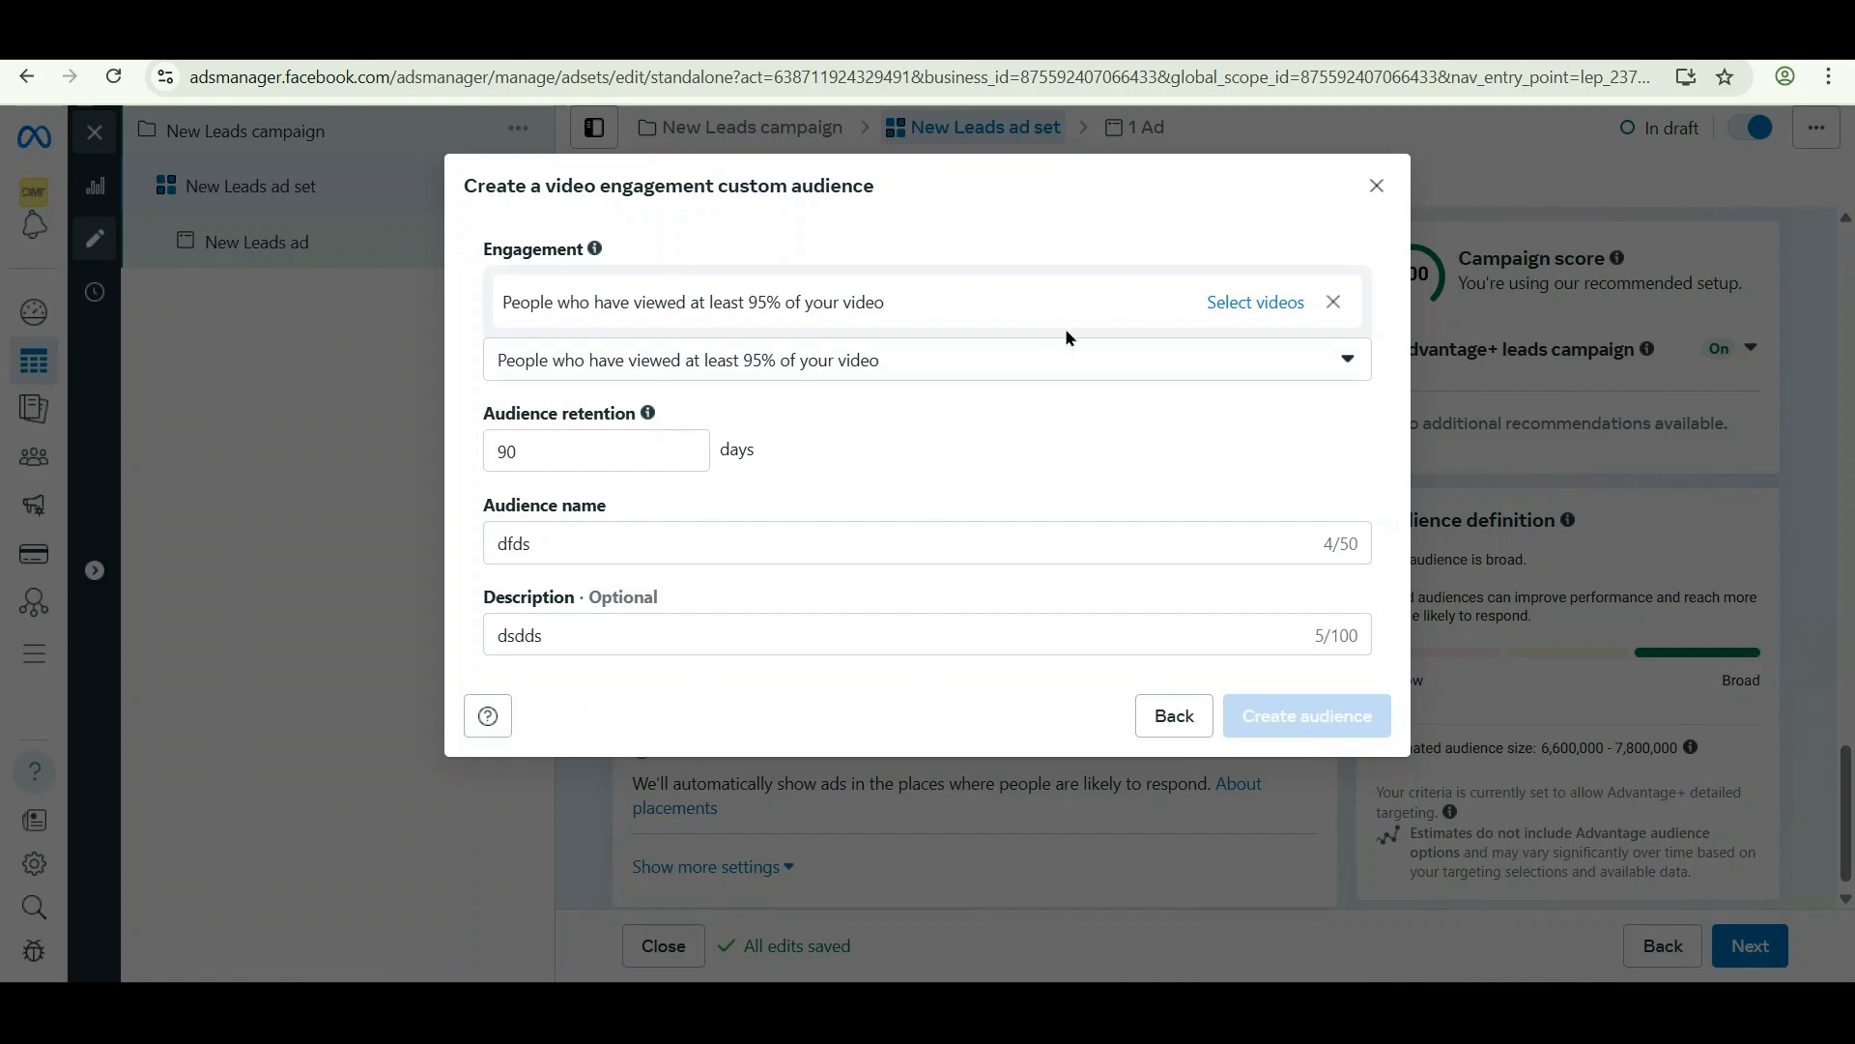
Look for videos from the Real Estate campaign, and close the video audience setup without creating the audience.
{"action": "left_click", "coordinate": [1256, 302]}
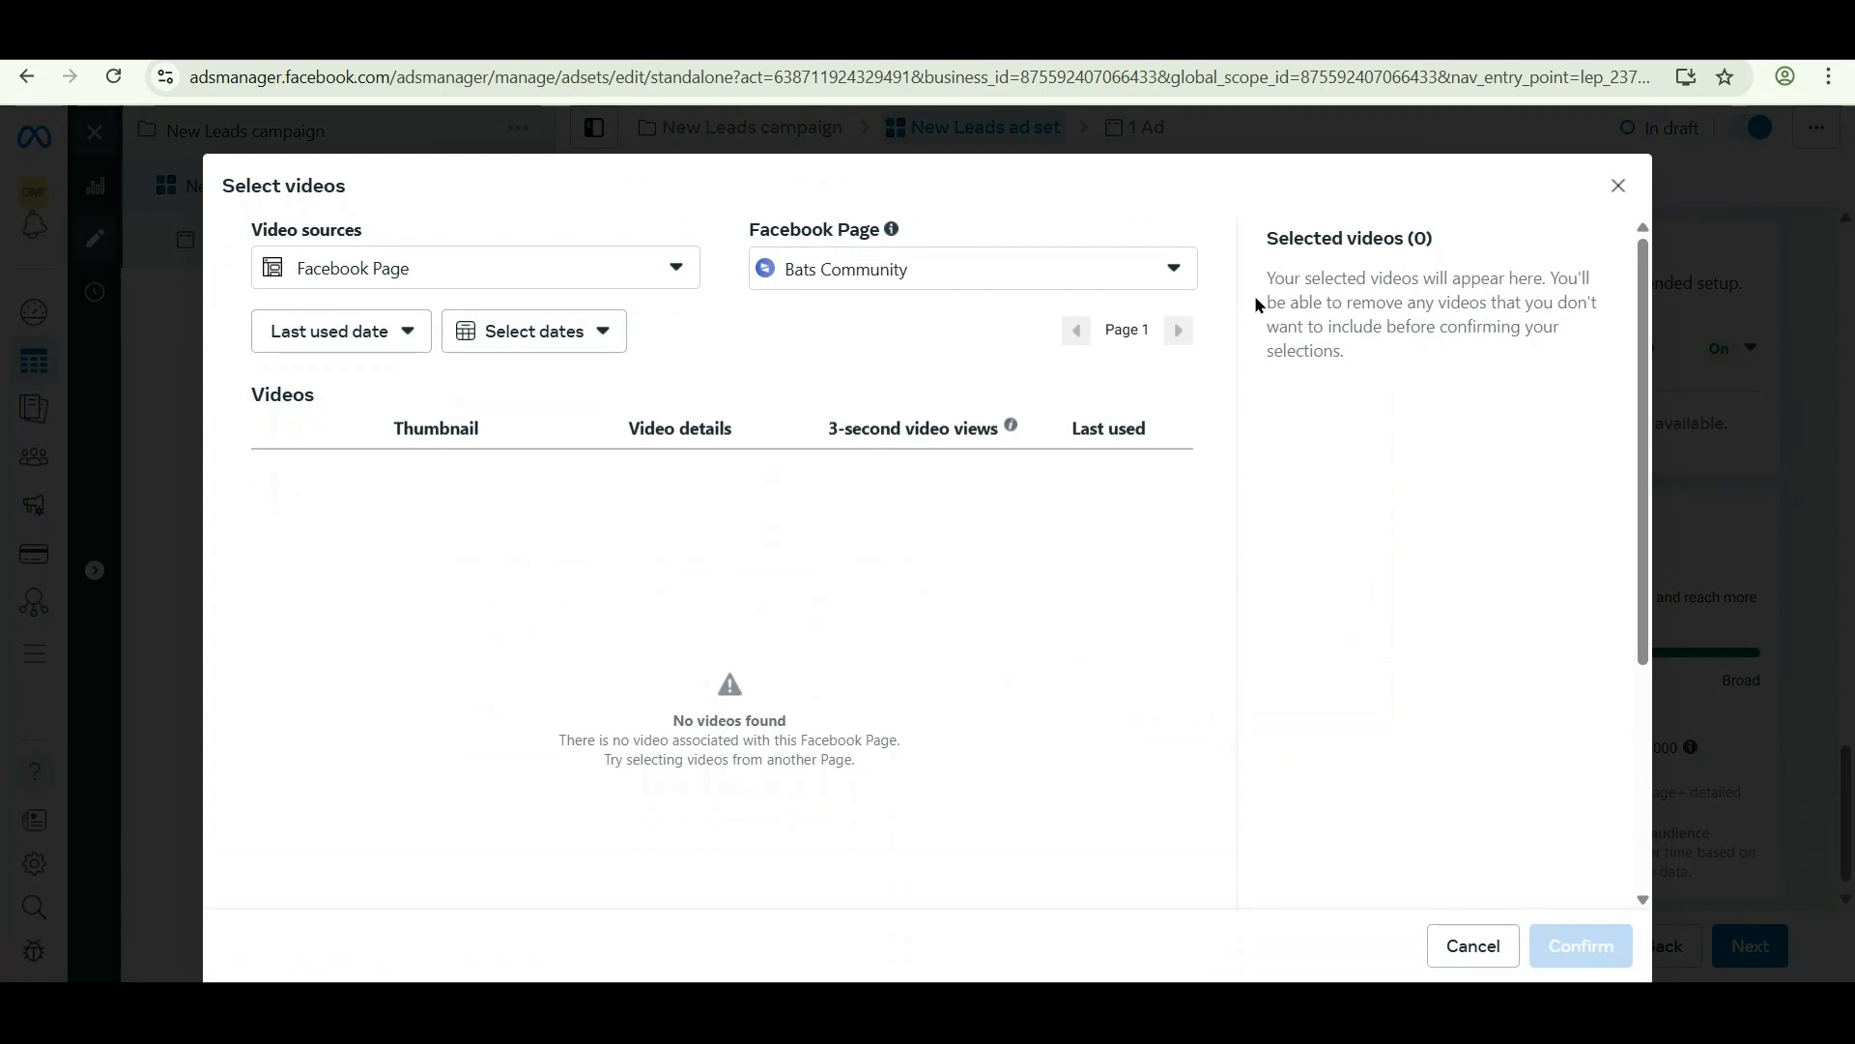
{"action": "left_click", "coordinate": [526, 281]}
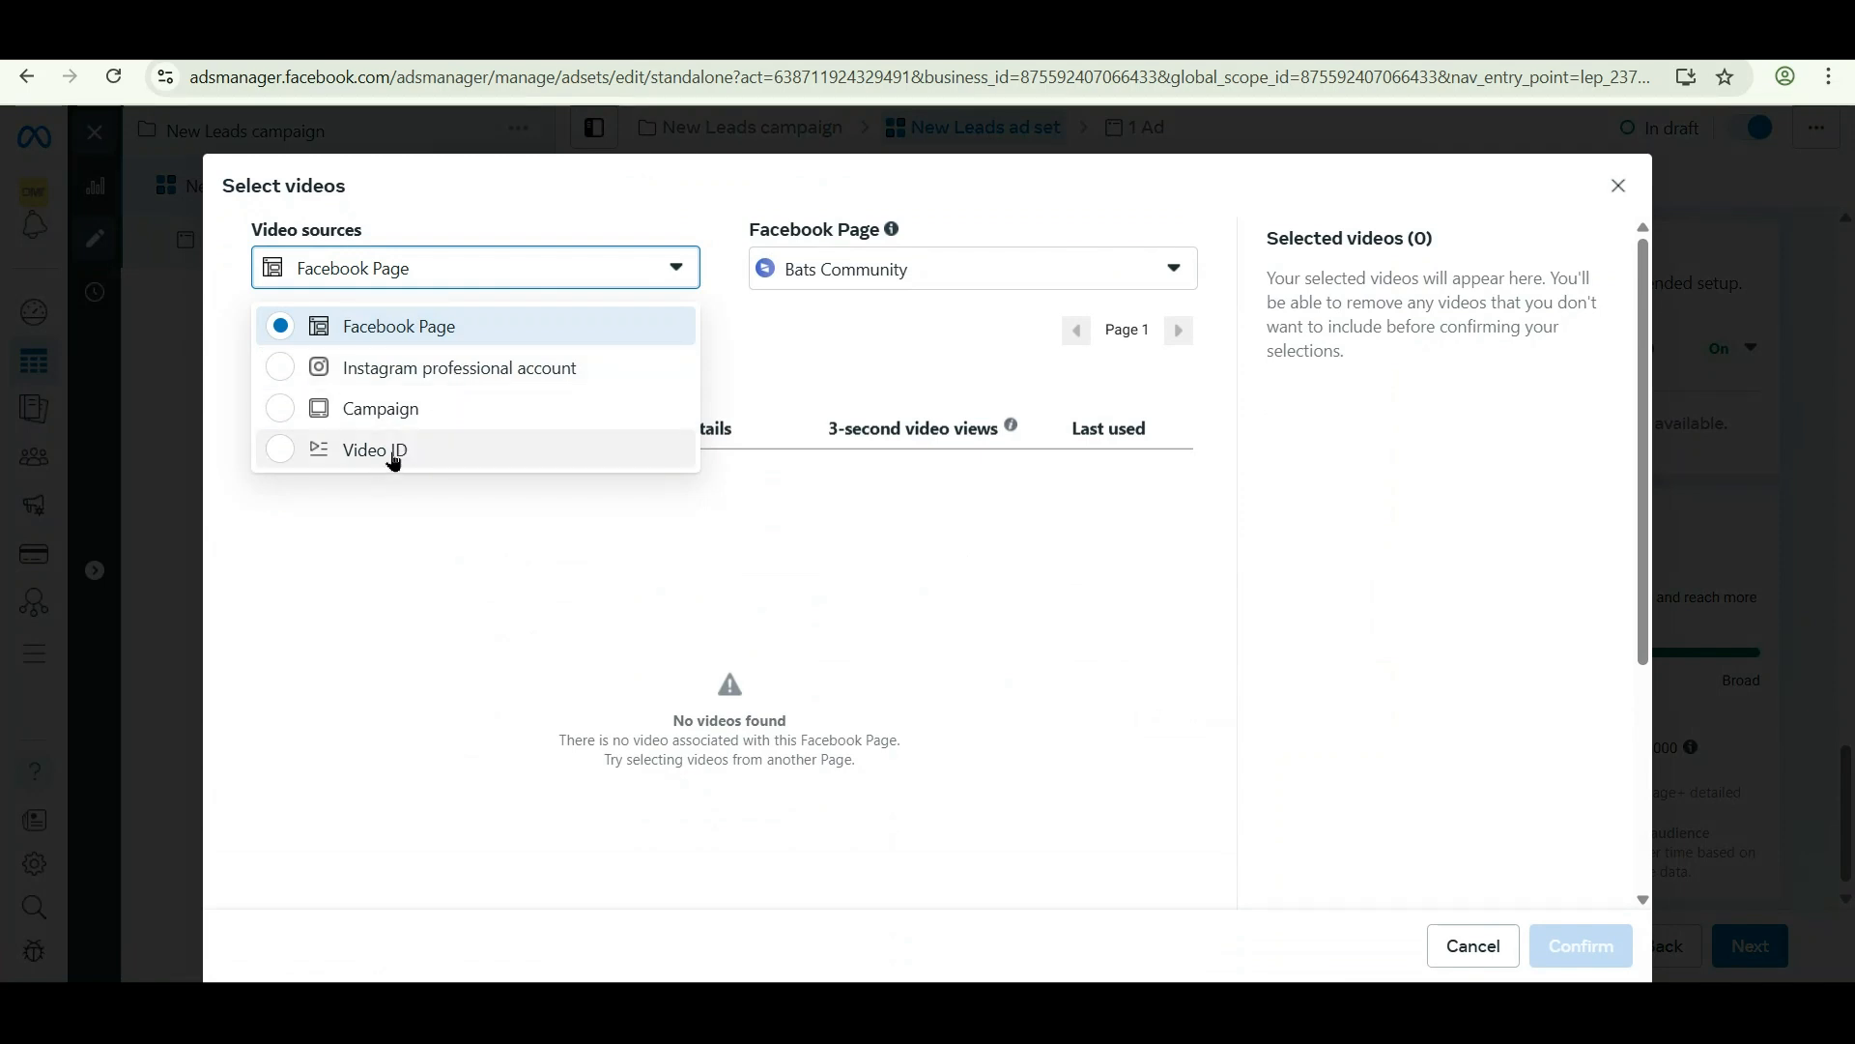
{"action": "left_click", "coordinate": [396, 410]}
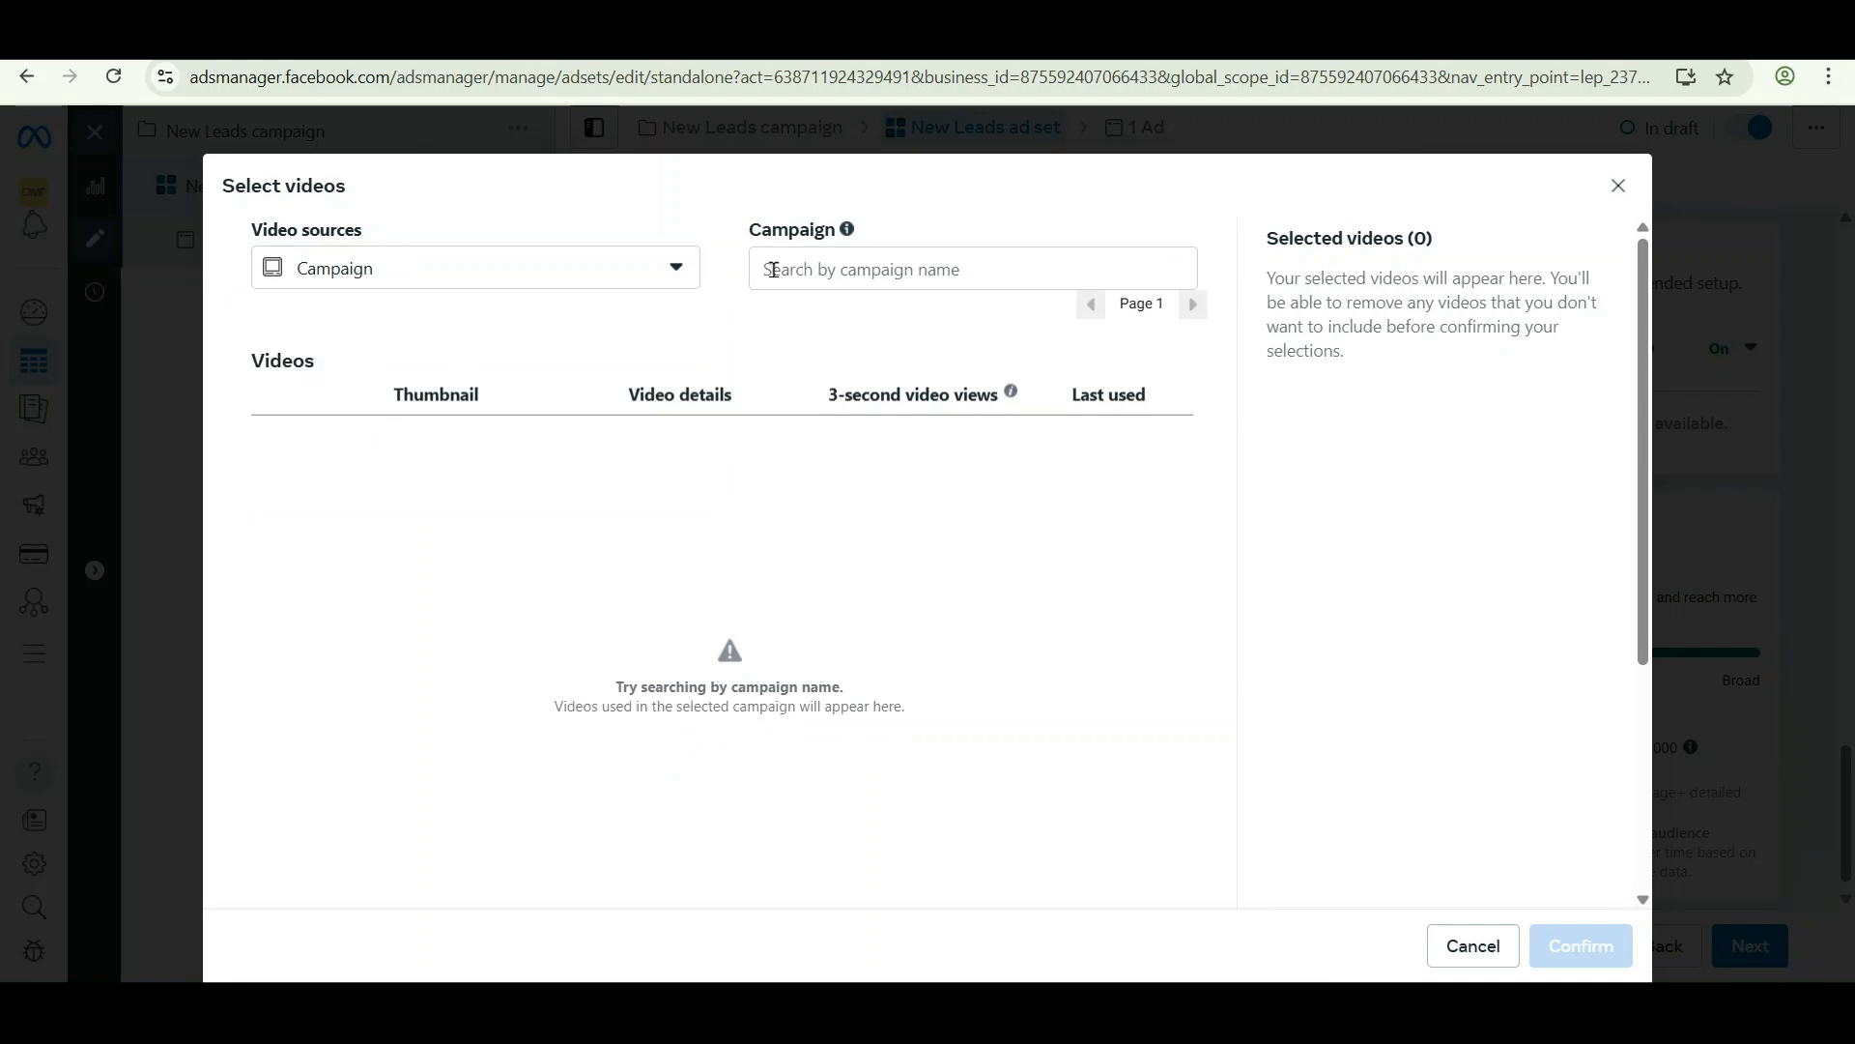
{"action": "left_click", "coordinate": [813, 271]}
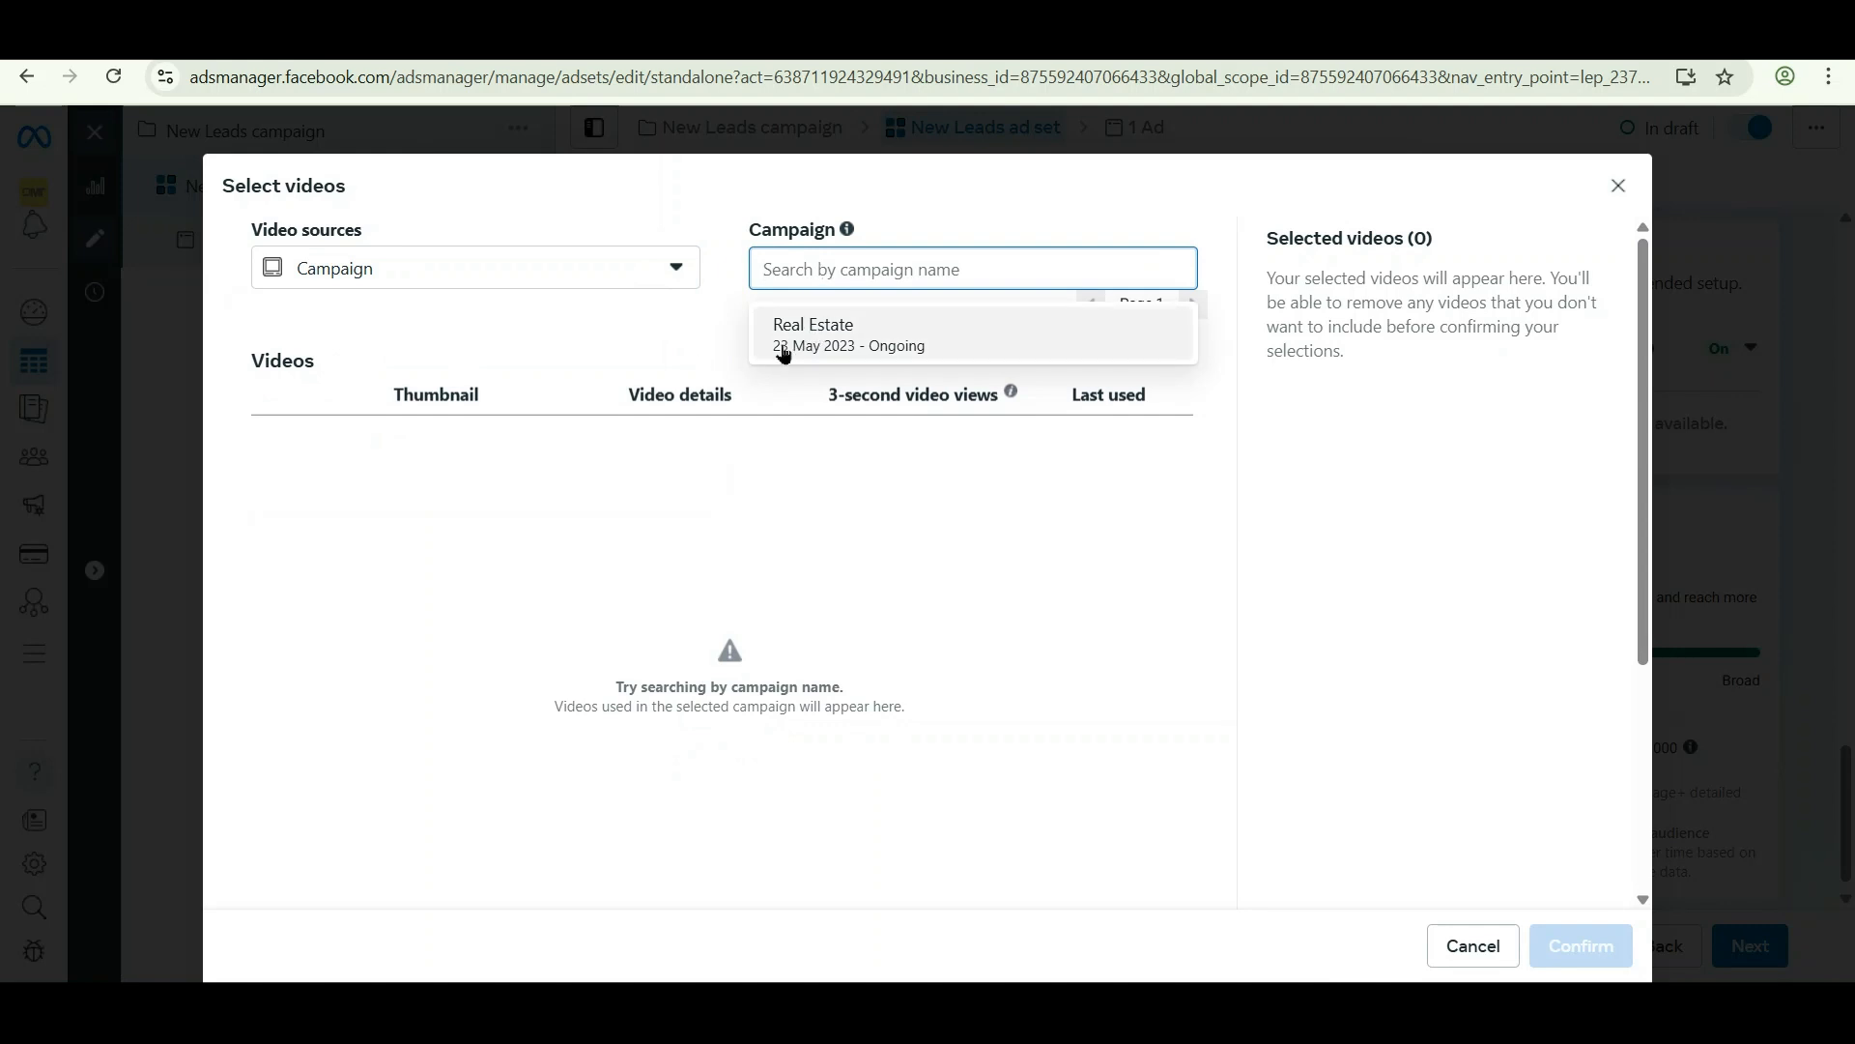
{"action": "left_click", "coordinate": [835, 338]}
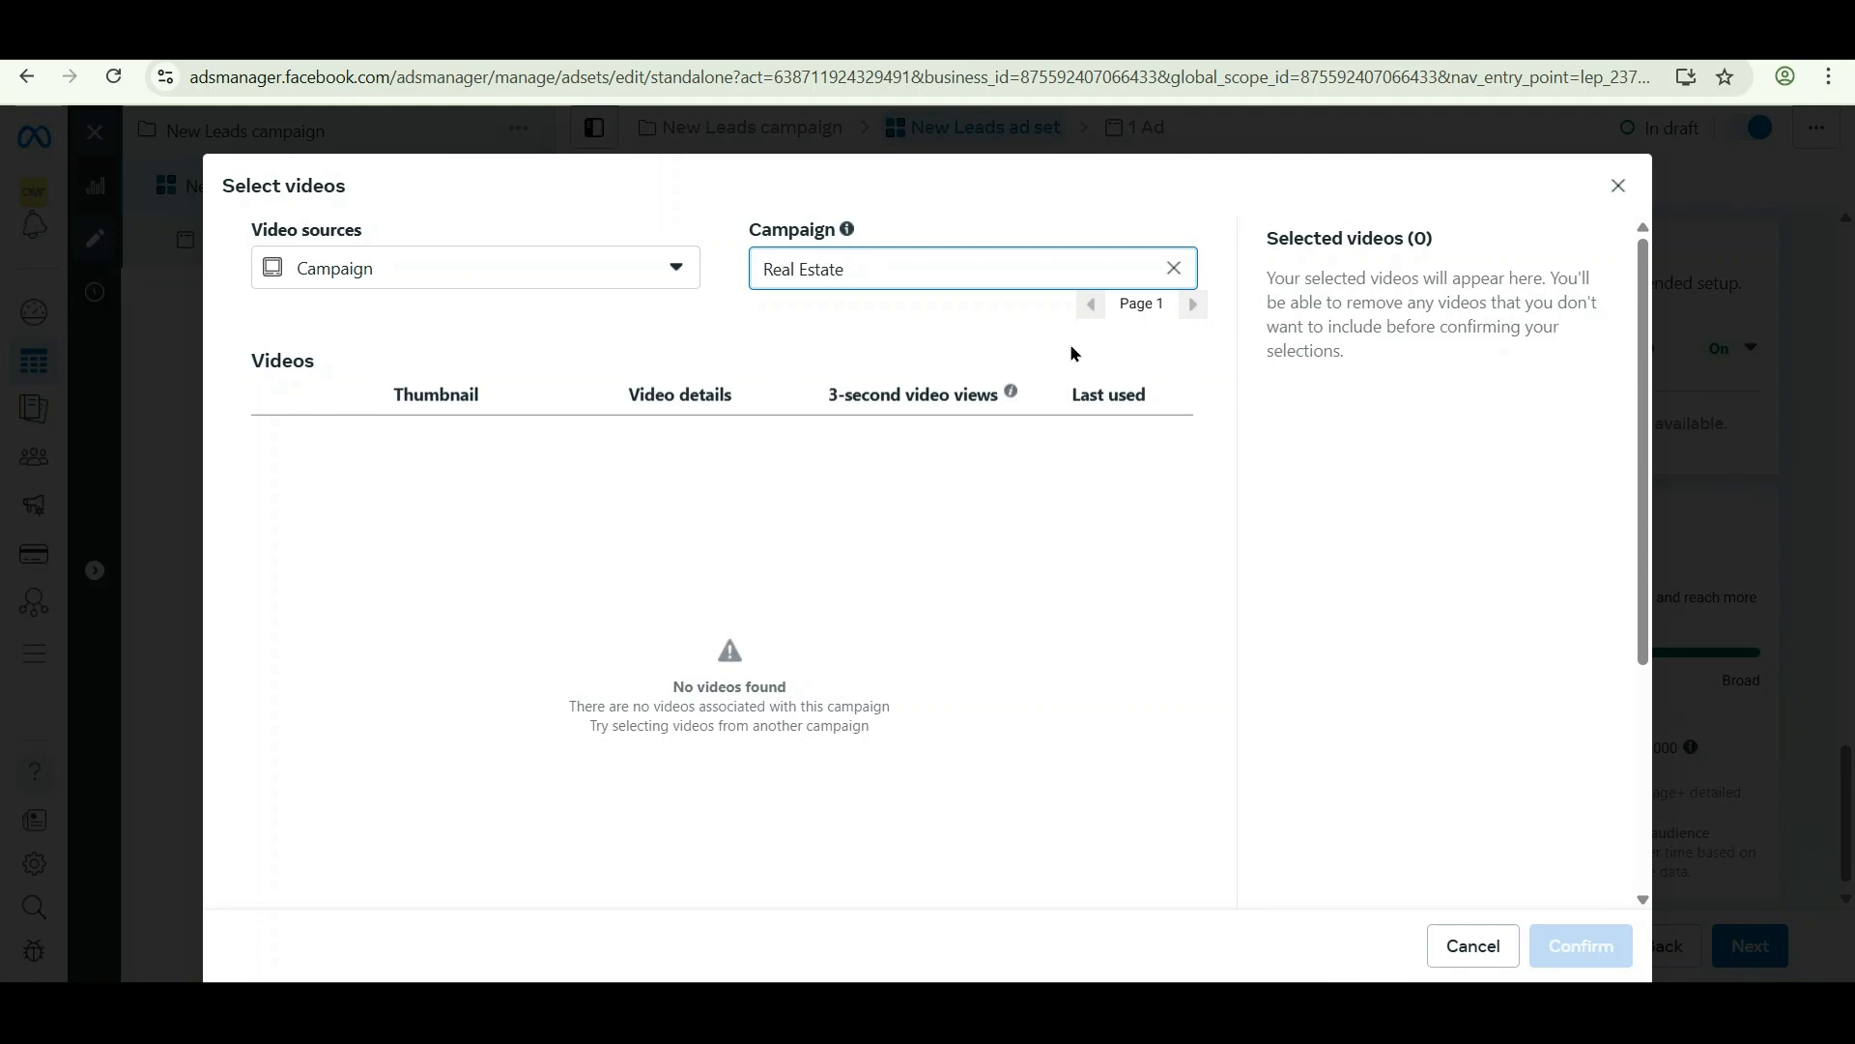
{"action": "left_click", "coordinate": [1619, 186]}
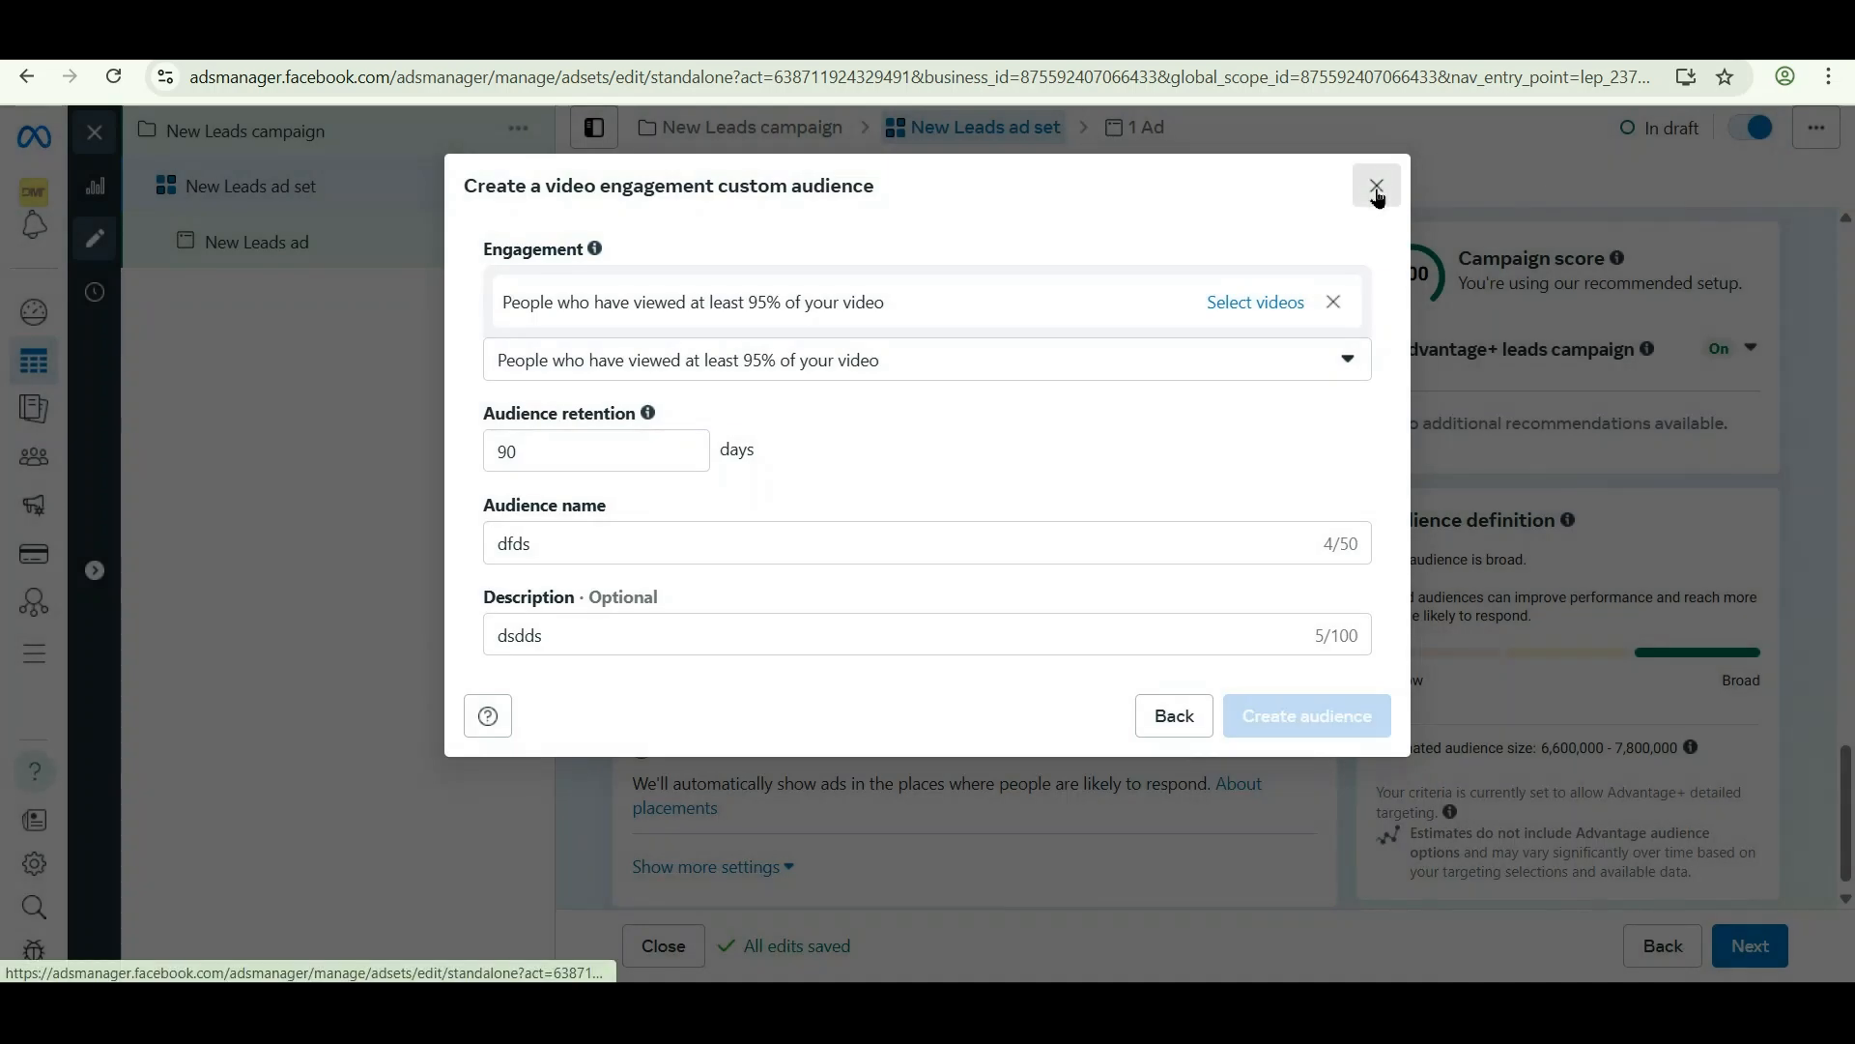
{"action": "left_click", "coordinate": [1371, 186]}
Start a new custom audience from a customer list and proceed to the Add list stage.
{"action": "left_click", "coordinate": [1195, 482]}
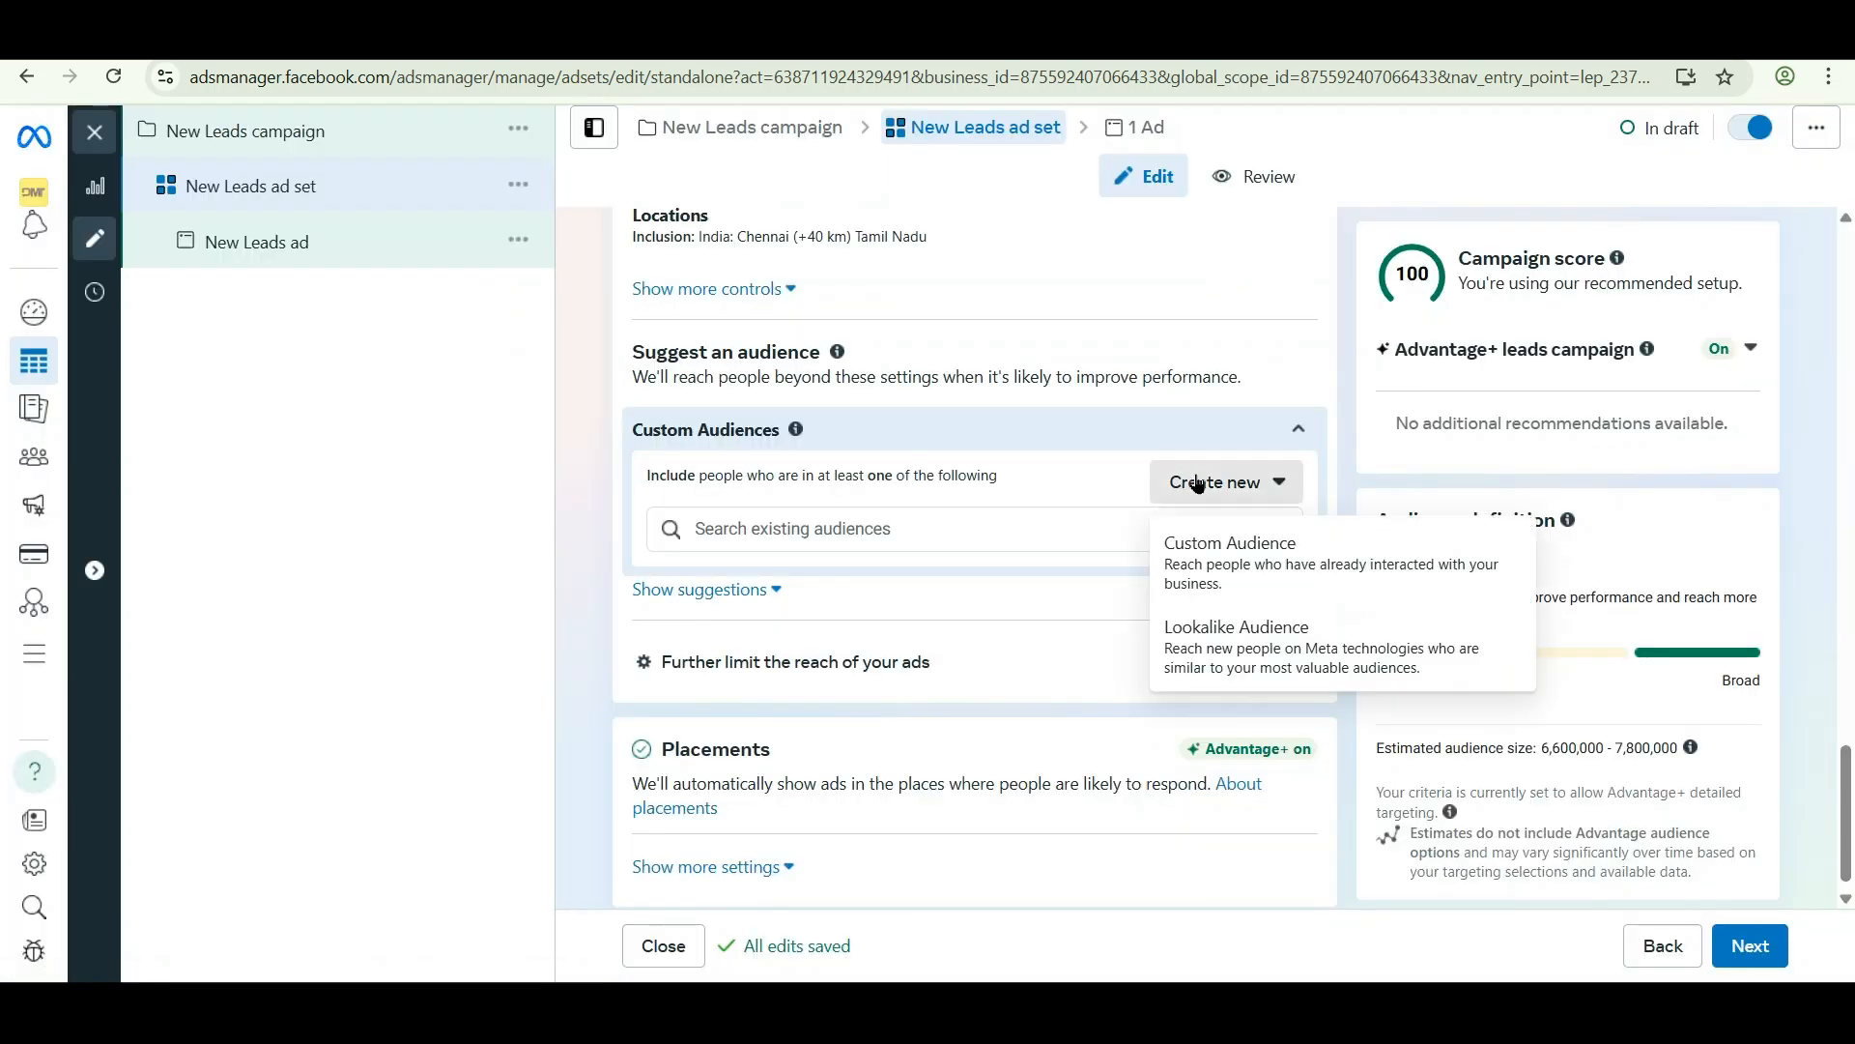
{"action": "left_click", "coordinate": [1210, 578]}
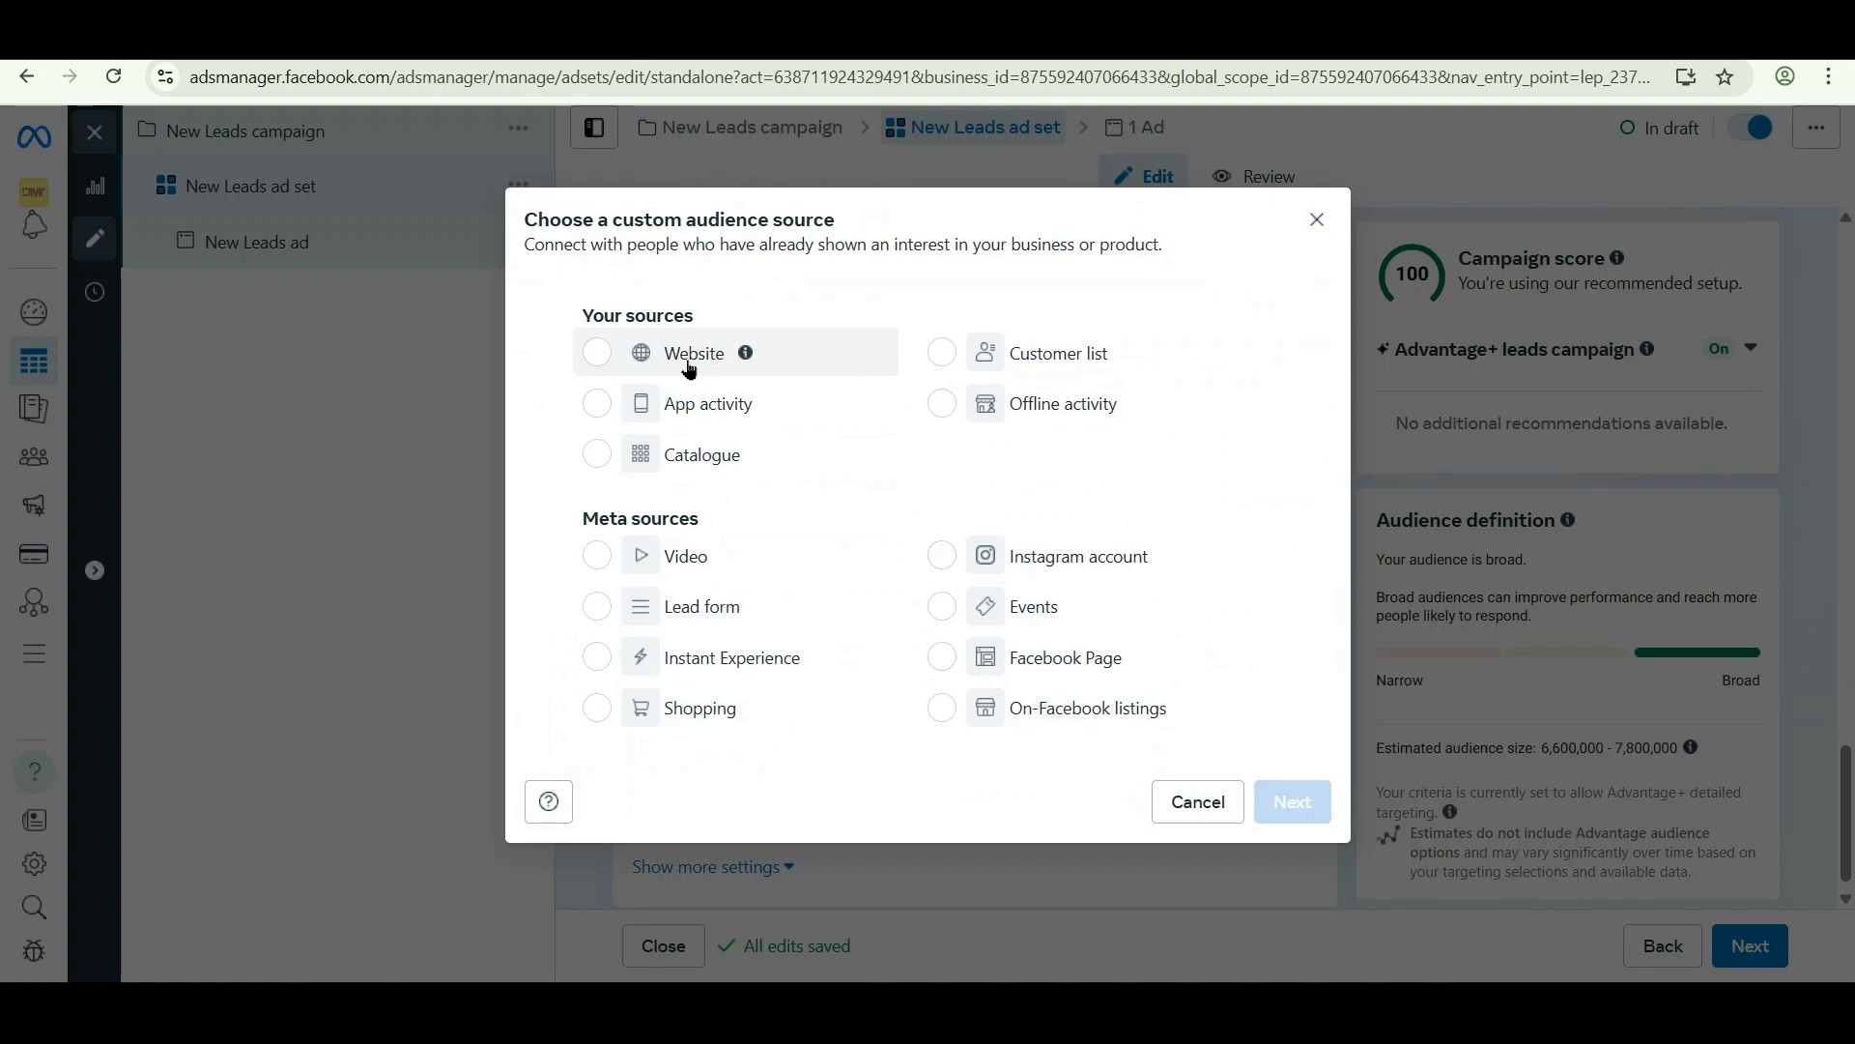
{"action": "left_click", "coordinate": [1025, 364]}
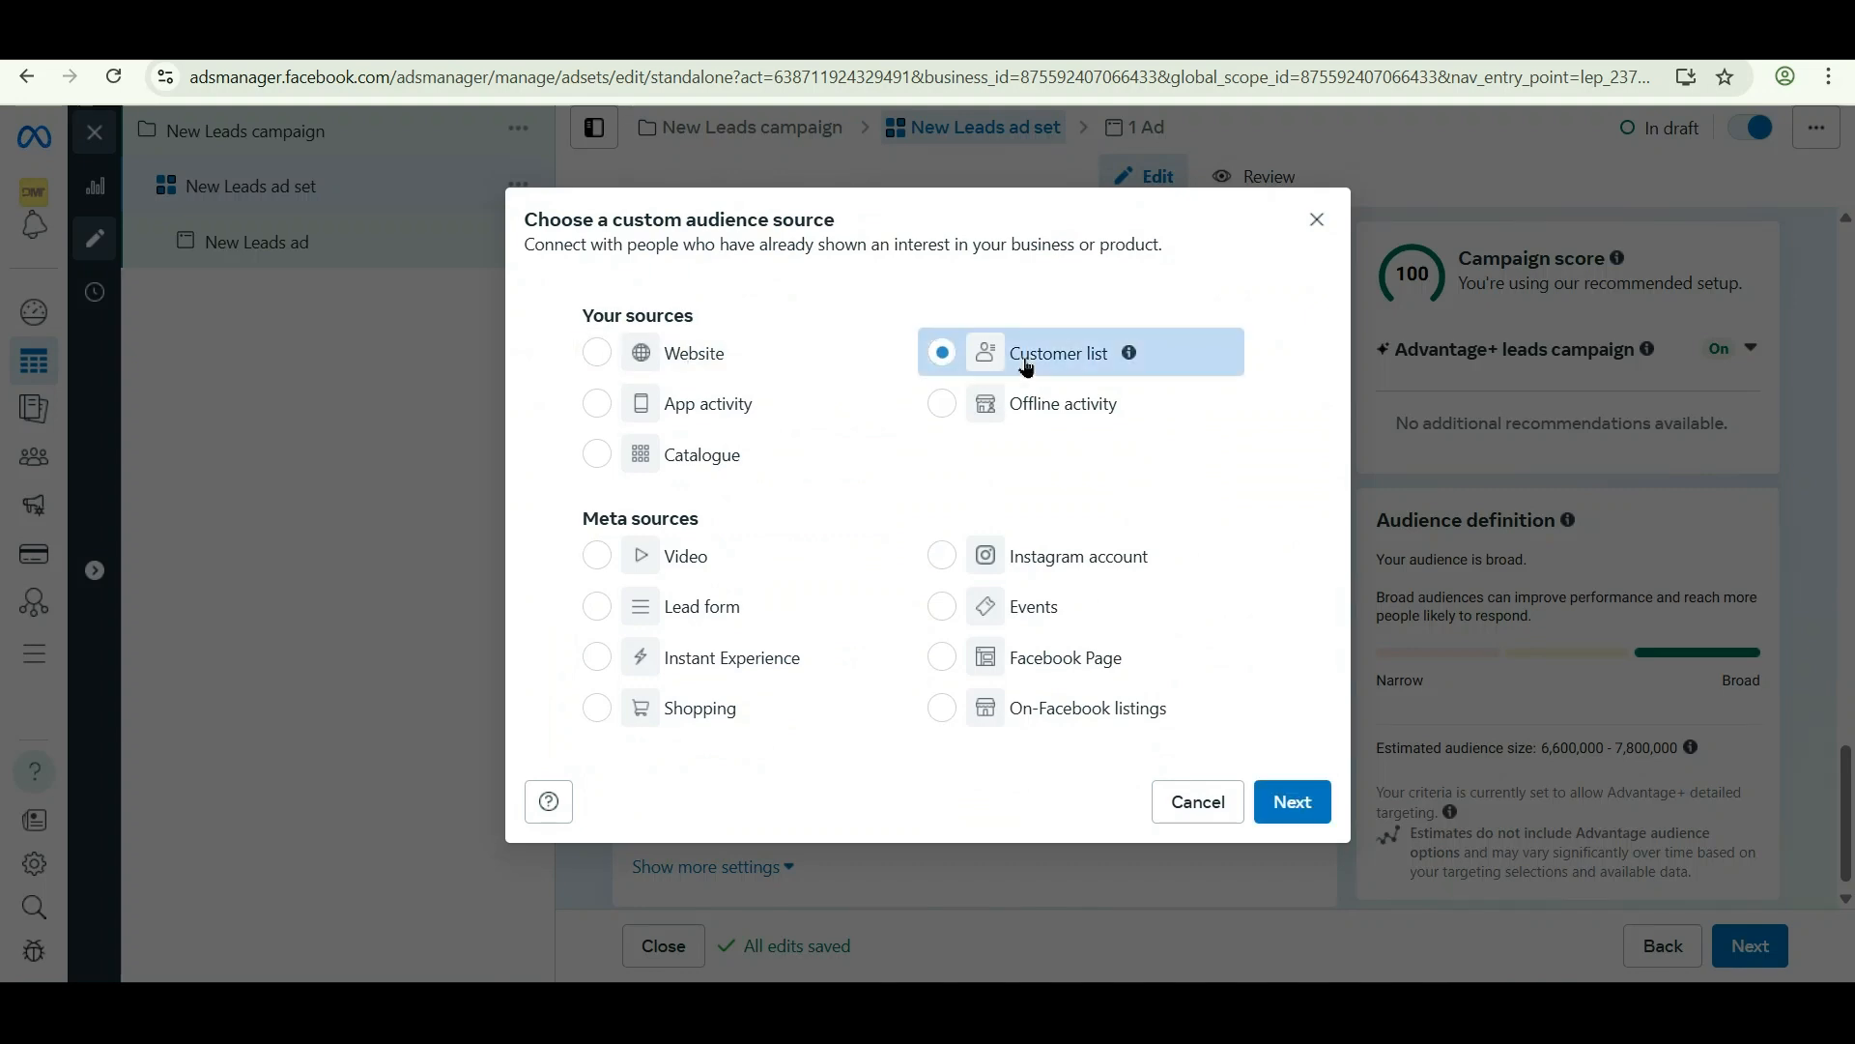
{"action": "left_click", "coordinate": [1292, 801]}
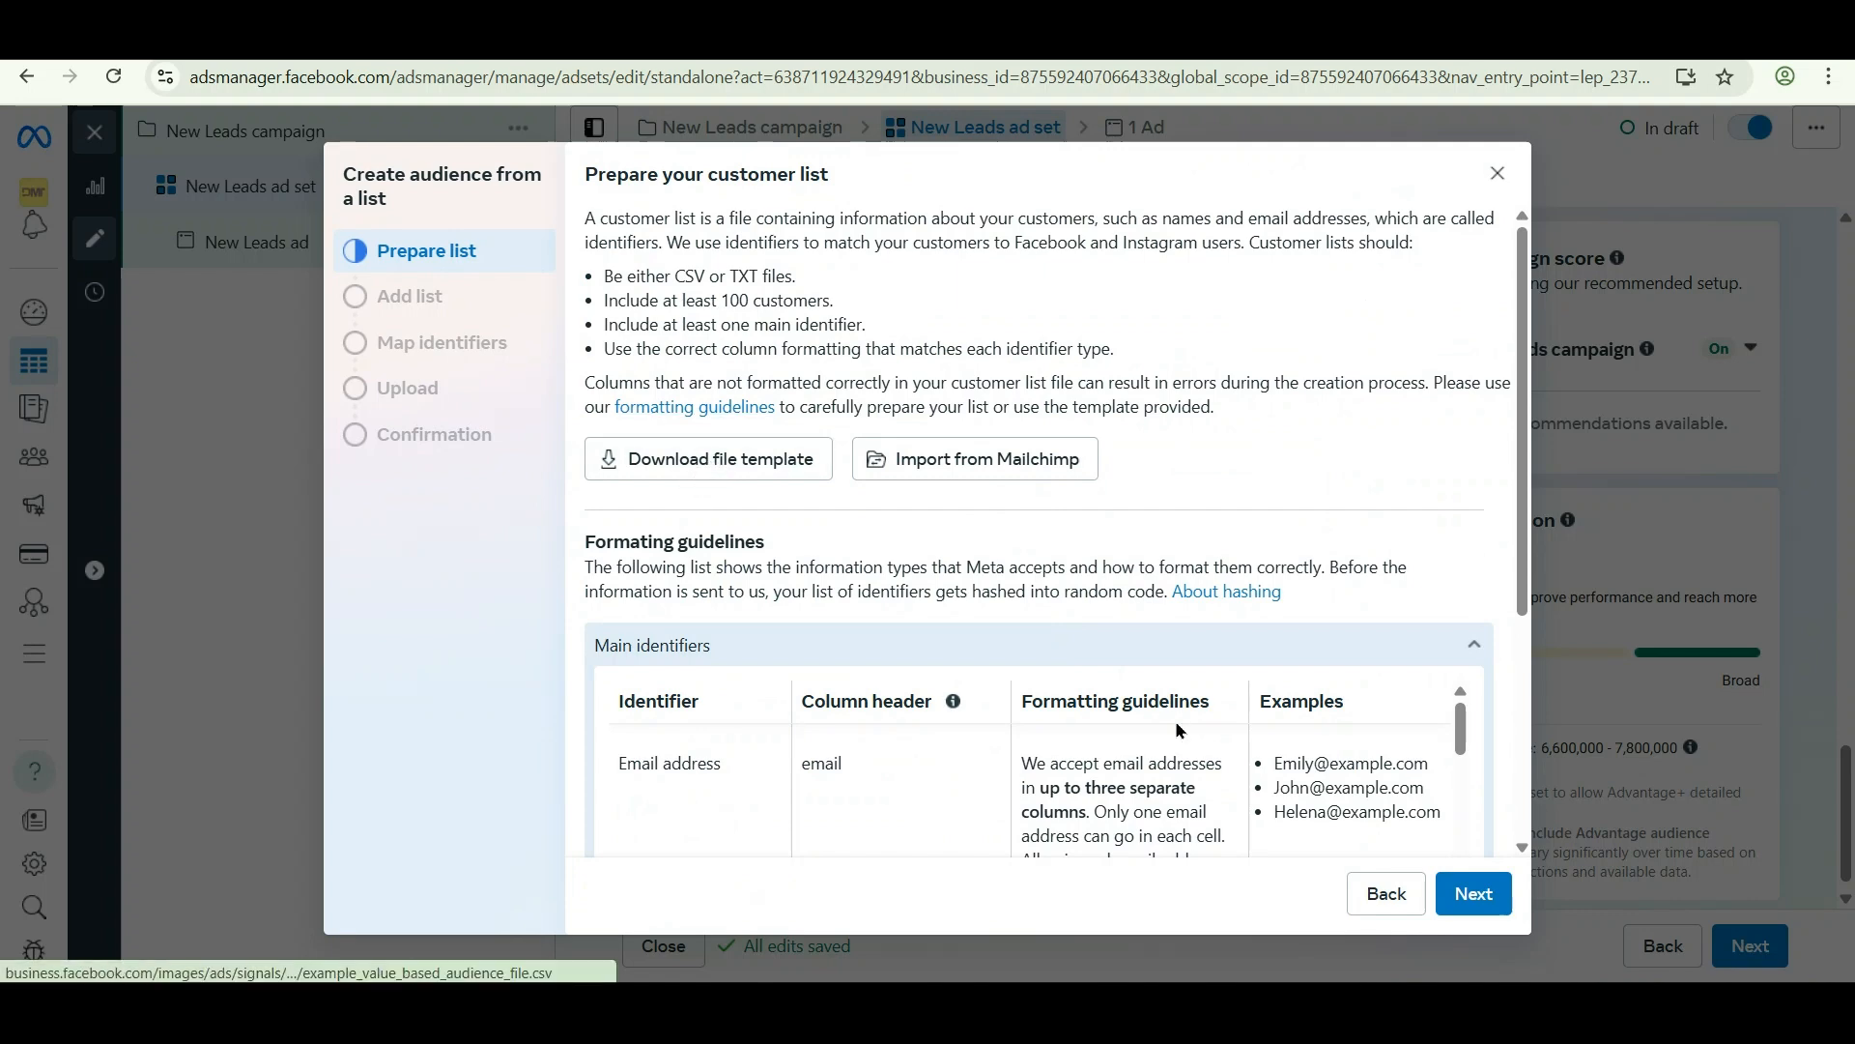
{"action": "left_click", "coordinate": [1457, 889]}
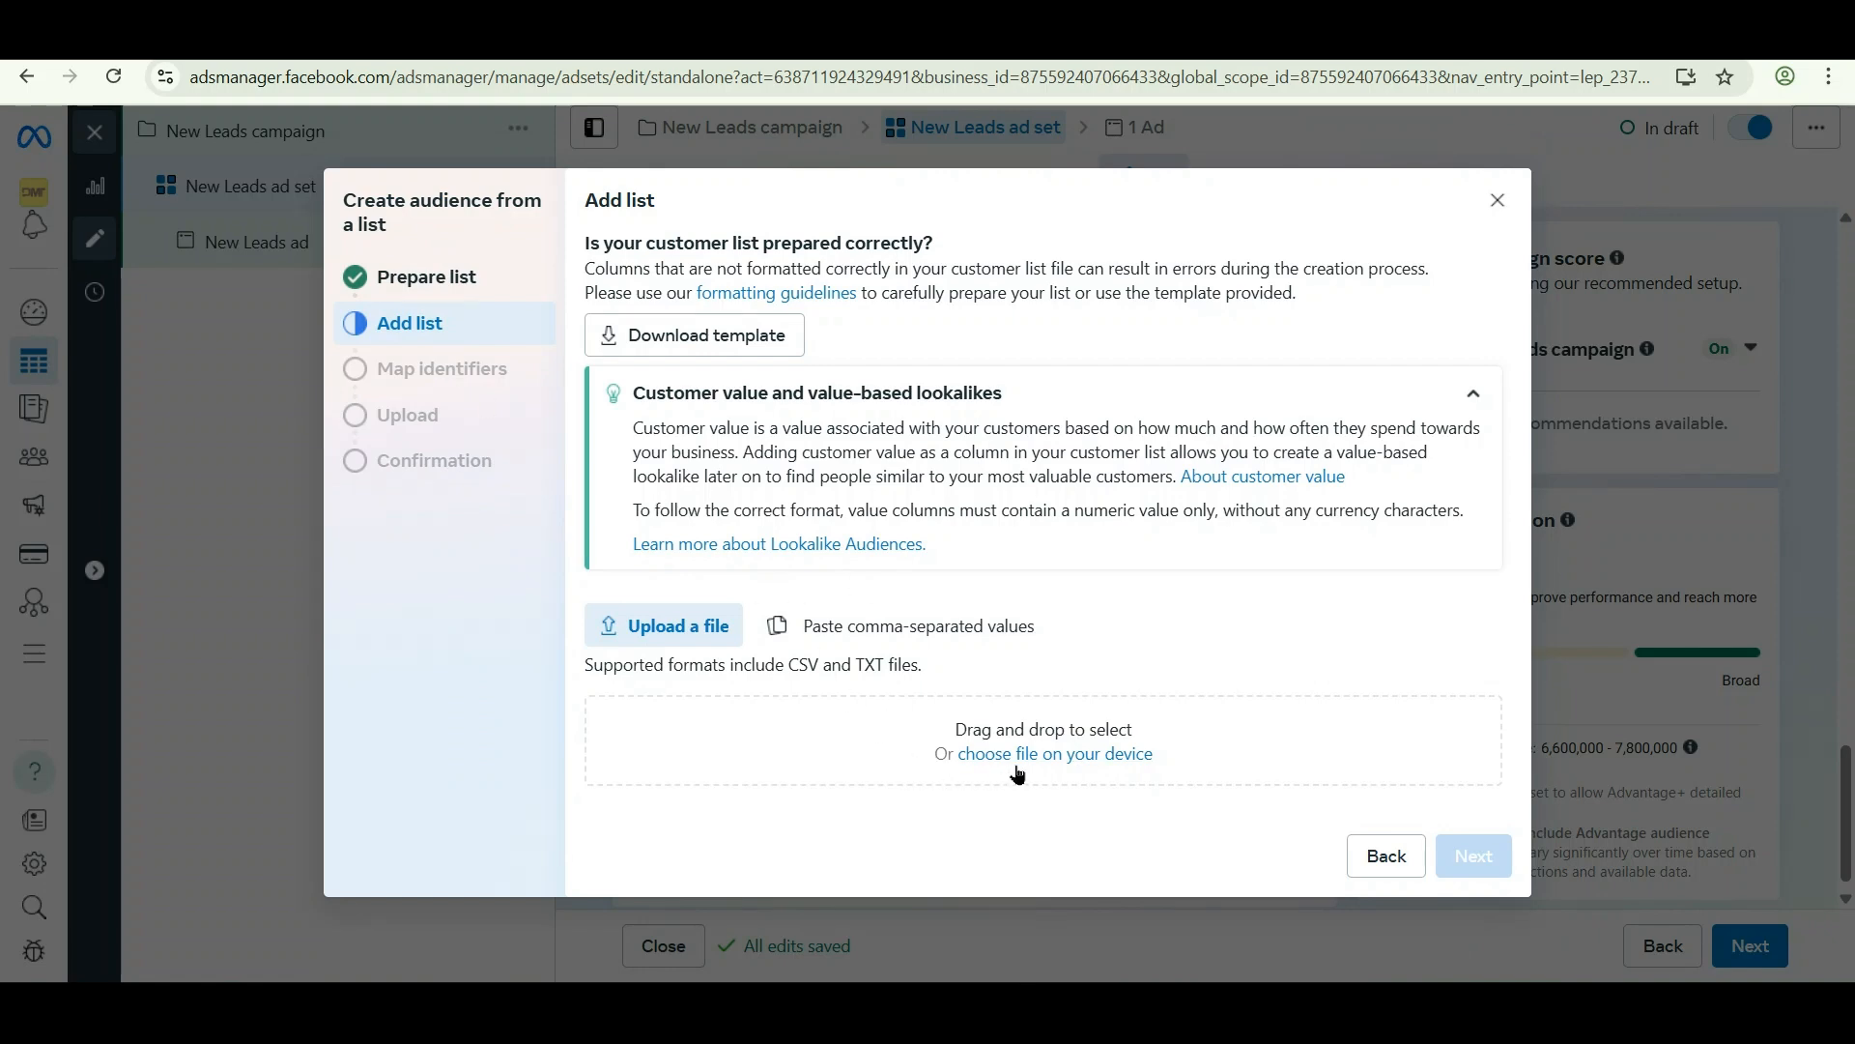
Examine the main identifier formatting guidelines in the Prepare list stage, and close the customer list setup without creating an audience.
{"action": "left_click", "coordinate": [505, 290]}
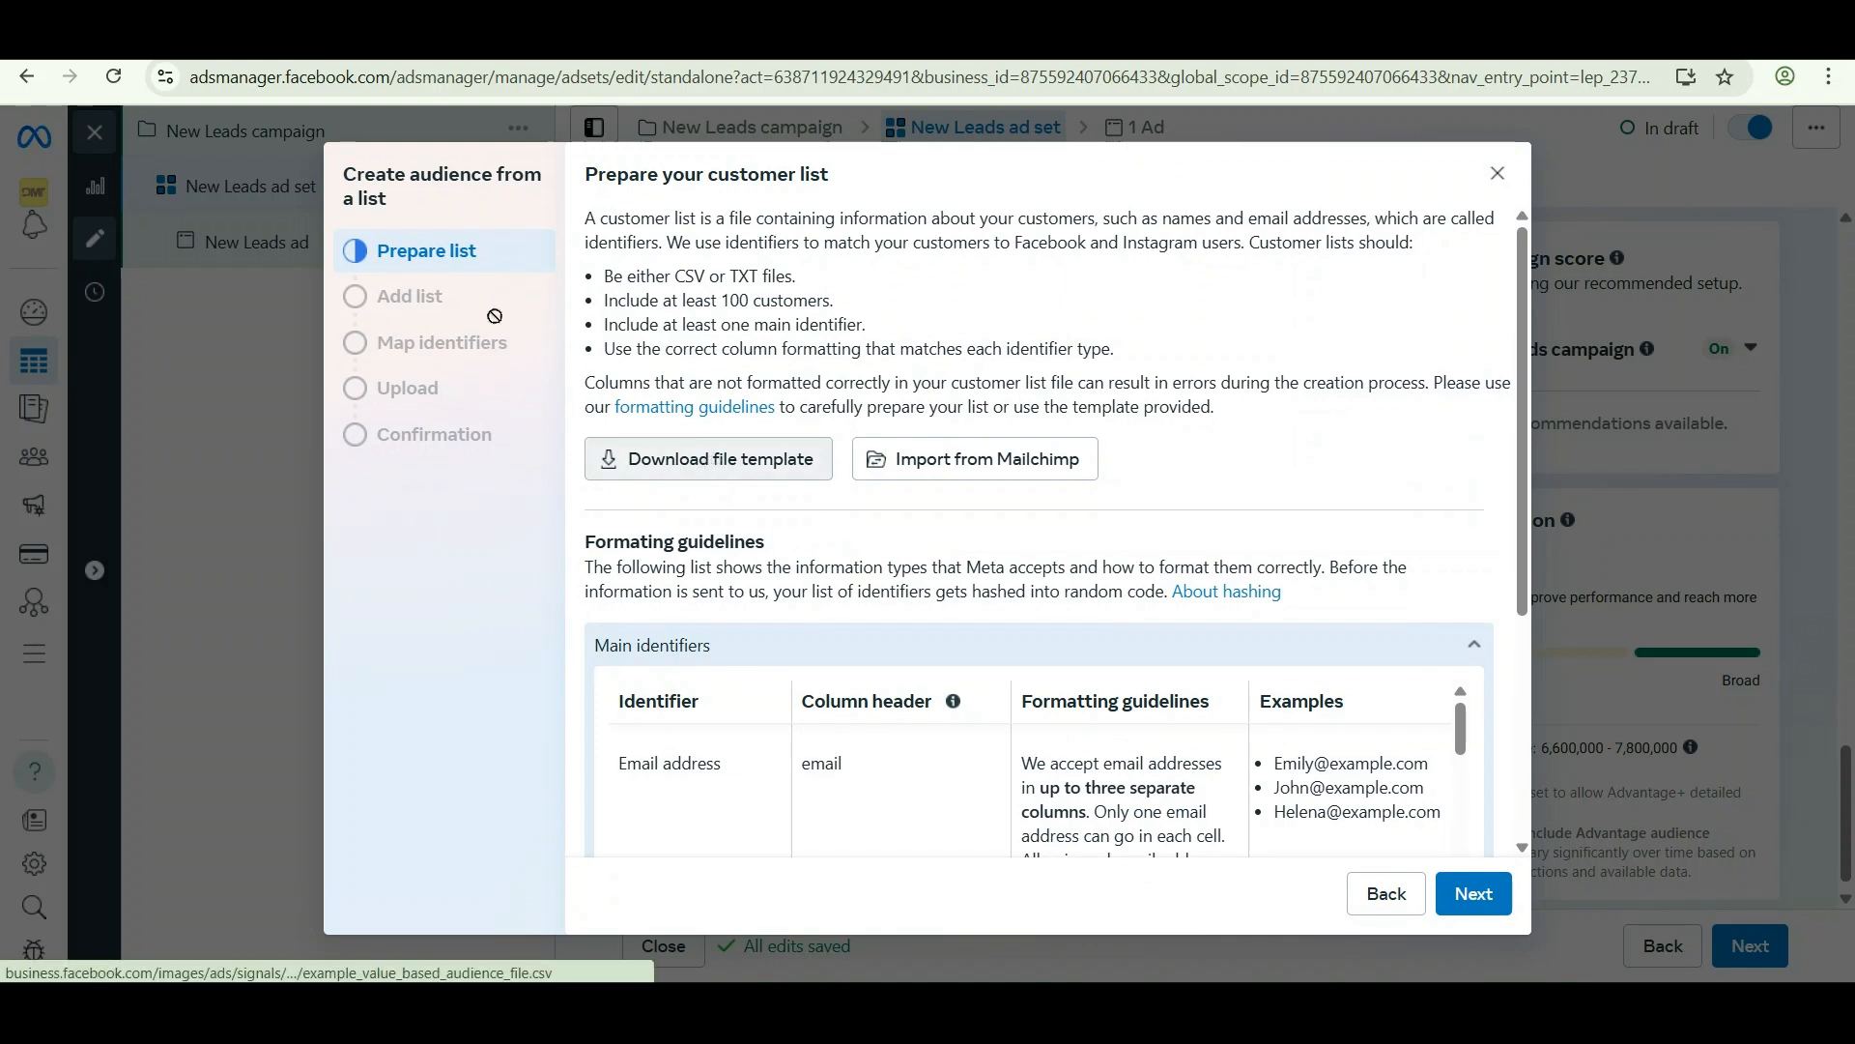
{"action": "scroll", "coordinate": [1141, 800], "scroll_direction": "down", "scroll_amount": 5}
{"action": "scroll", "coordinate": [1140, 800], "scroll_direction": "down", "scroll_amount": 6}
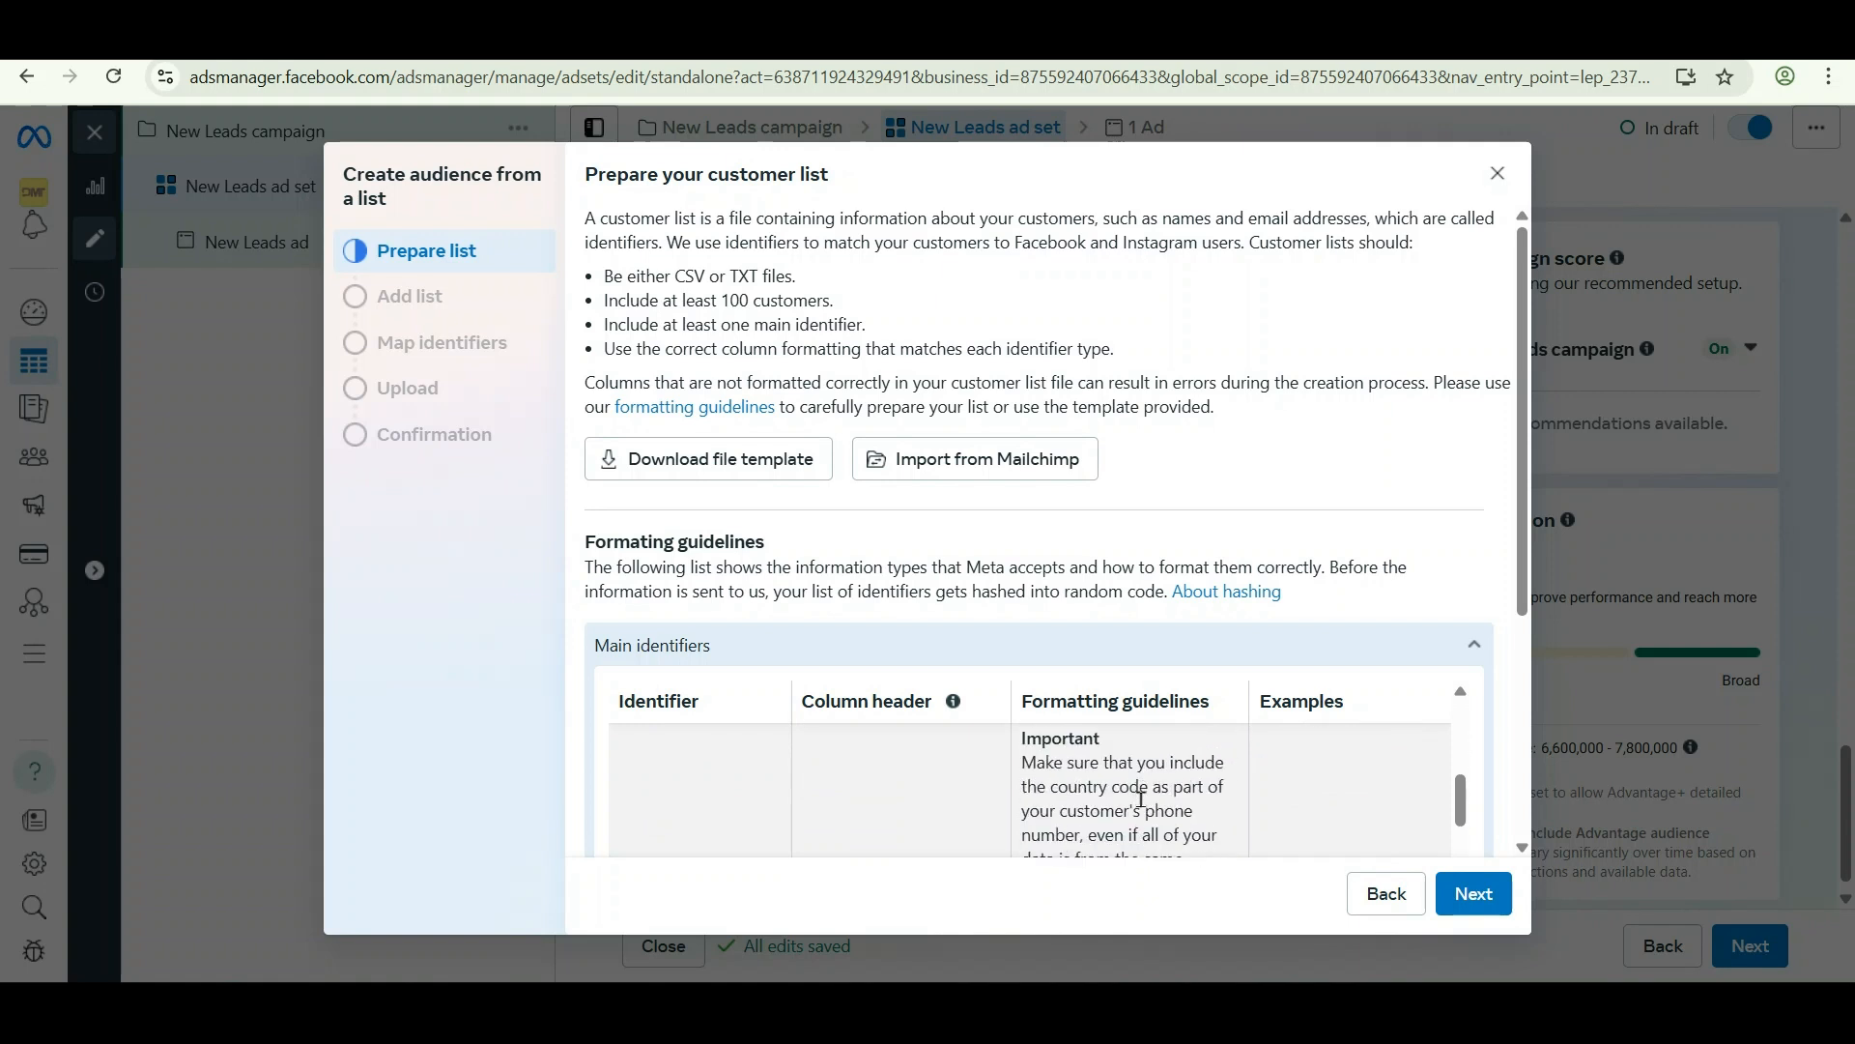
{"action": "scroll", "coordinate": [1140, 800], "scroll_direction": "down", "scroll_amount": 6}
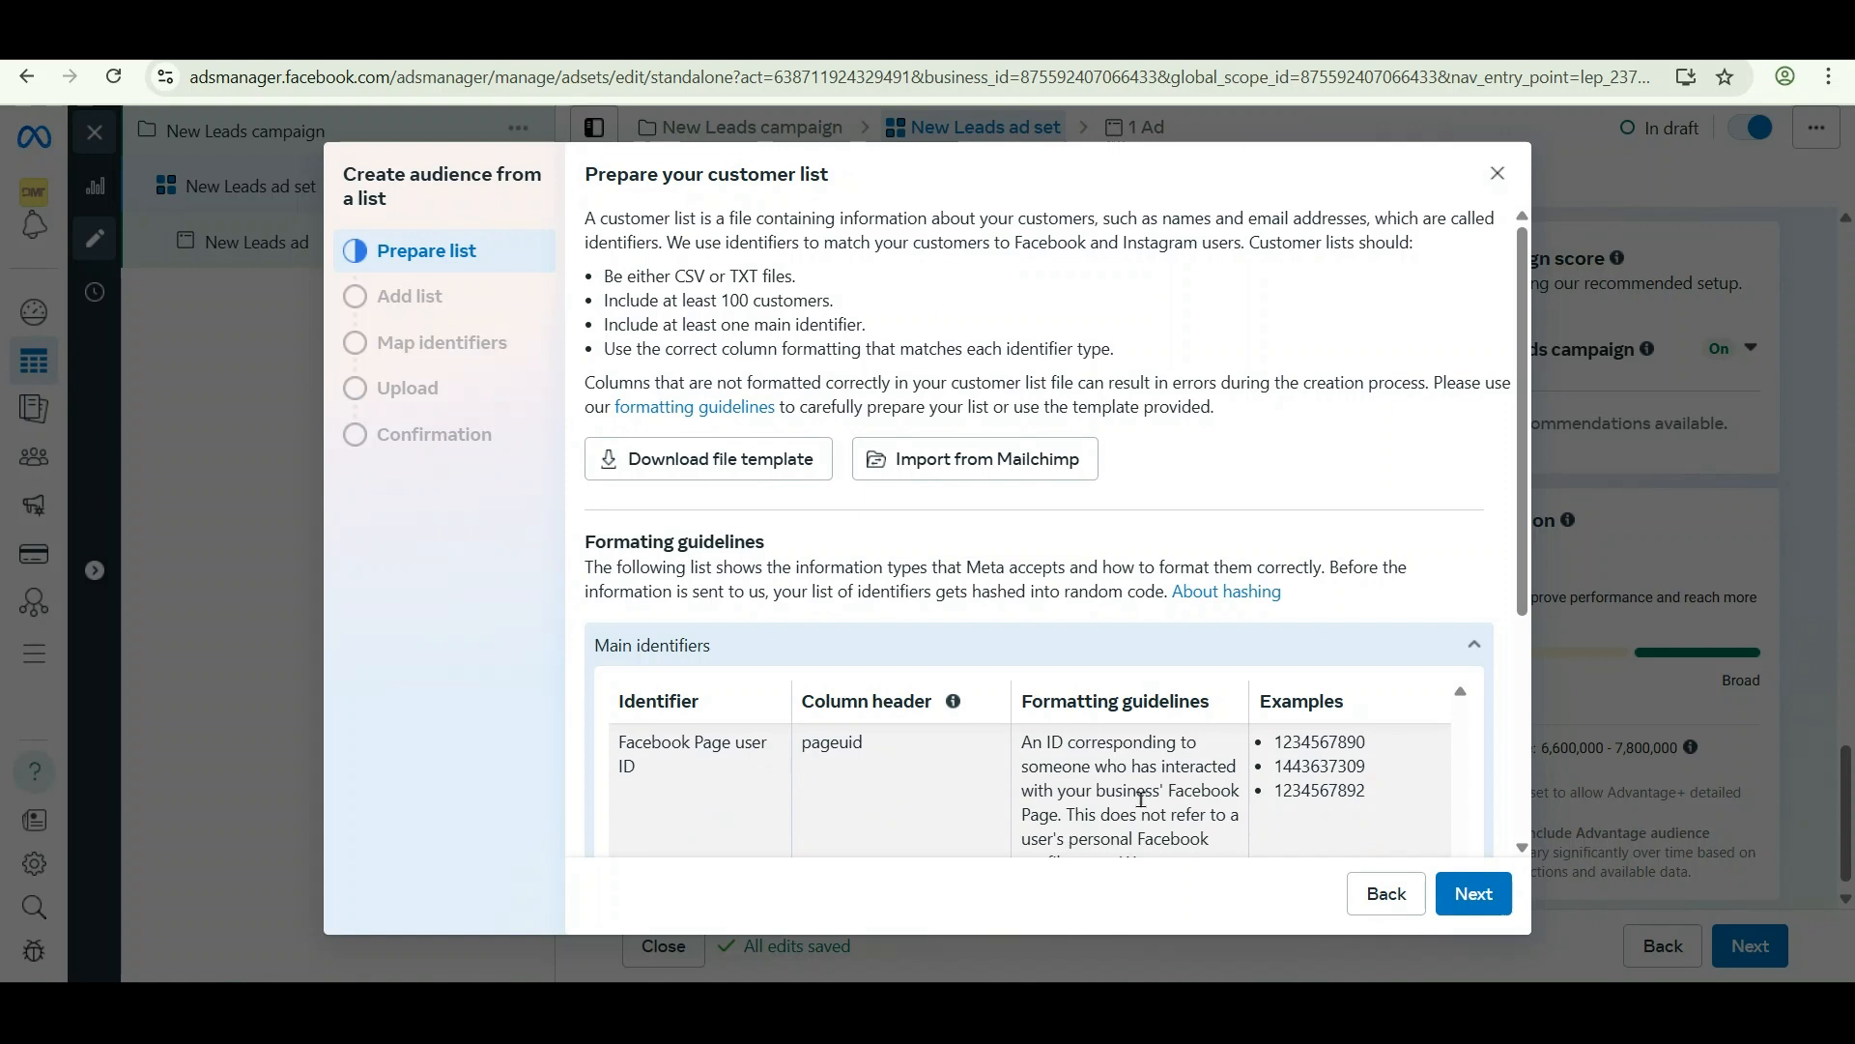
{"action": "scroll", "coordinate": [1141, 800], "scroll_direction": "down", "scroll_amount": 2}
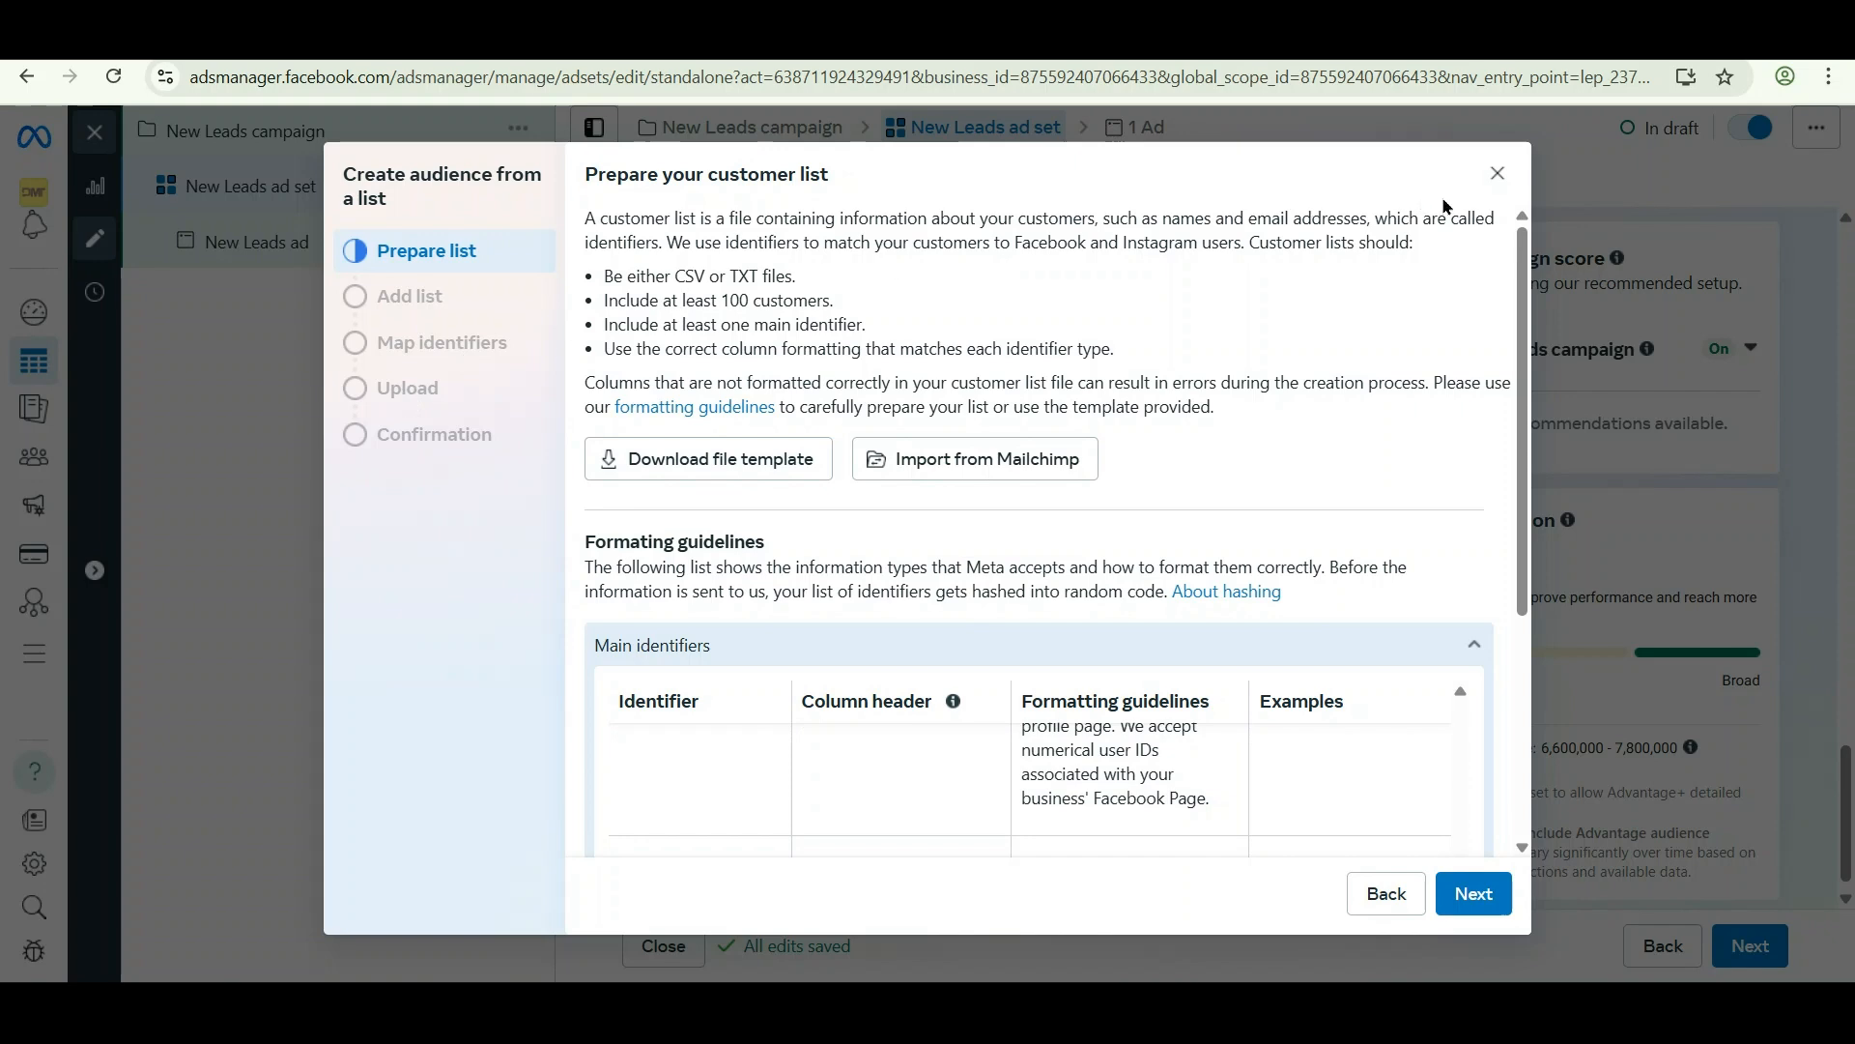
{"action": "left_click", "coordinate": [1498, 174]}
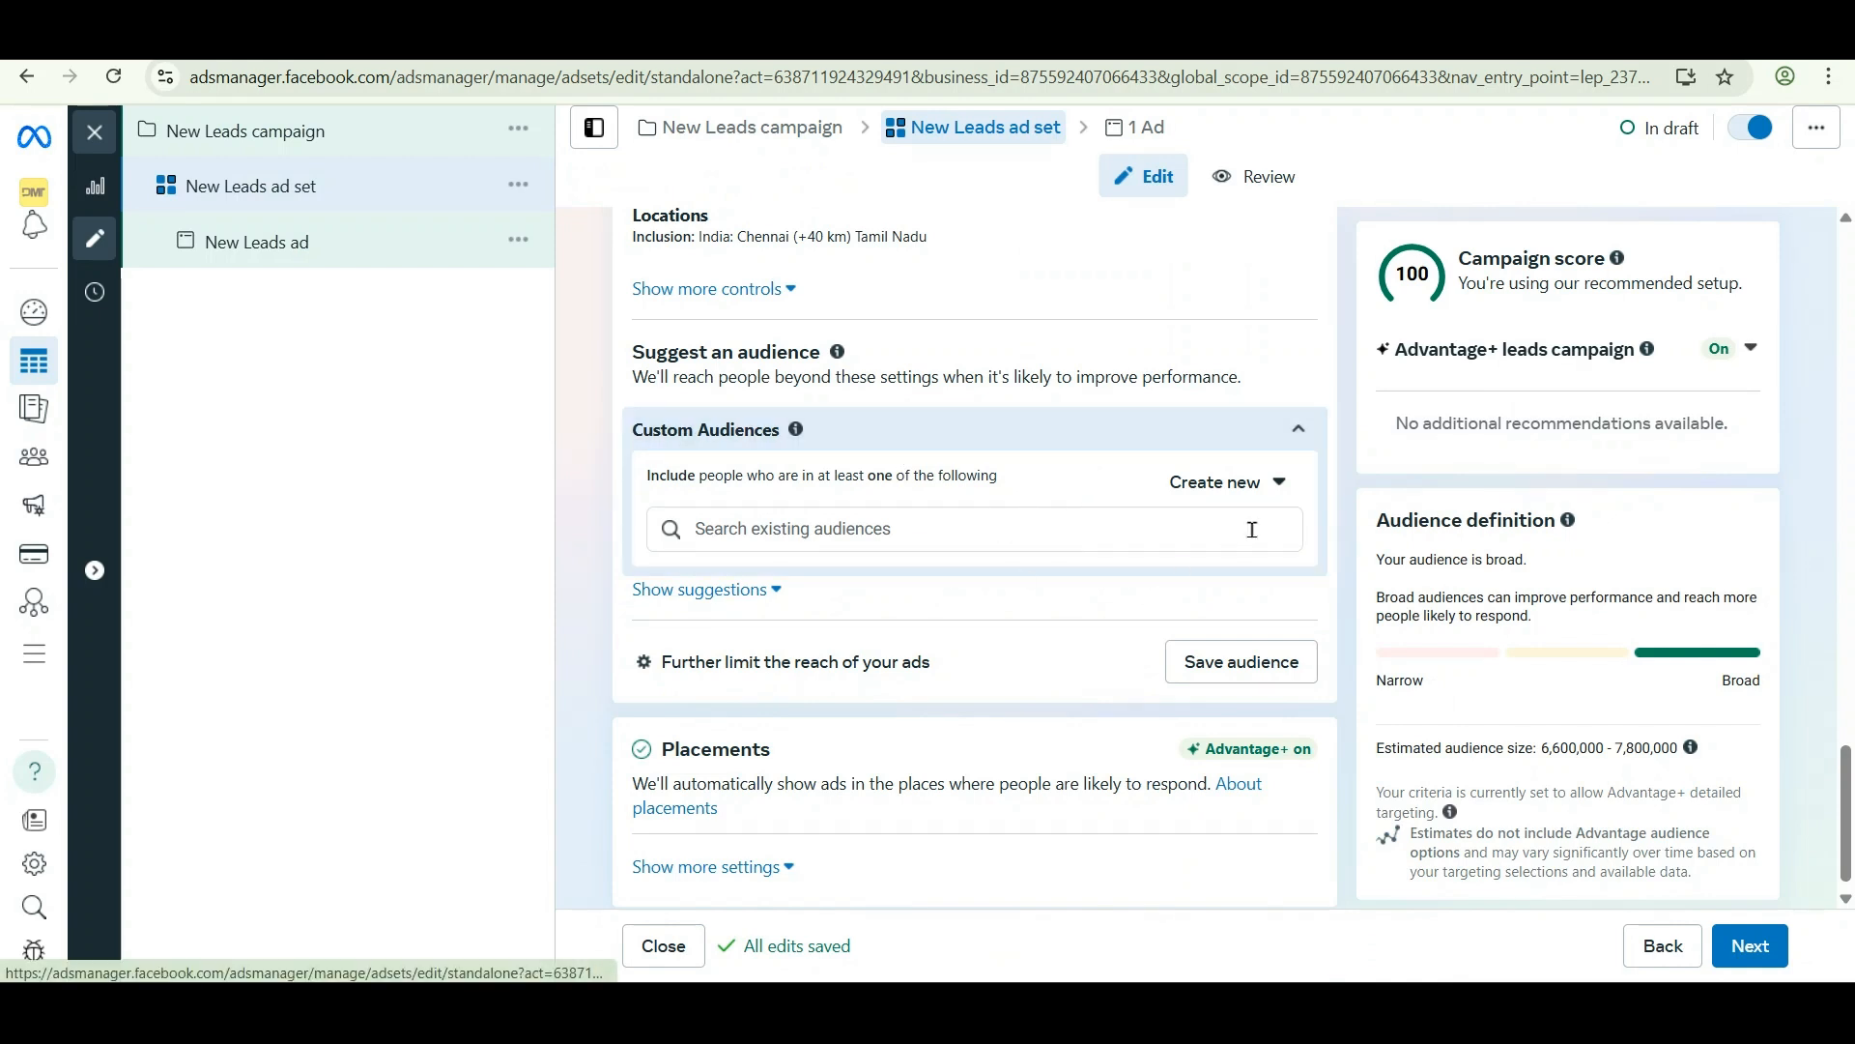
Review the available sources for a new custom audience and close the source selection without choosing one.
{"action": "scroll", "coordinate": [1073, 600], "scroll_direction": "down", "scroll_amount": 1}
{"action": "left_click", "coordinate": [1225, 456]}
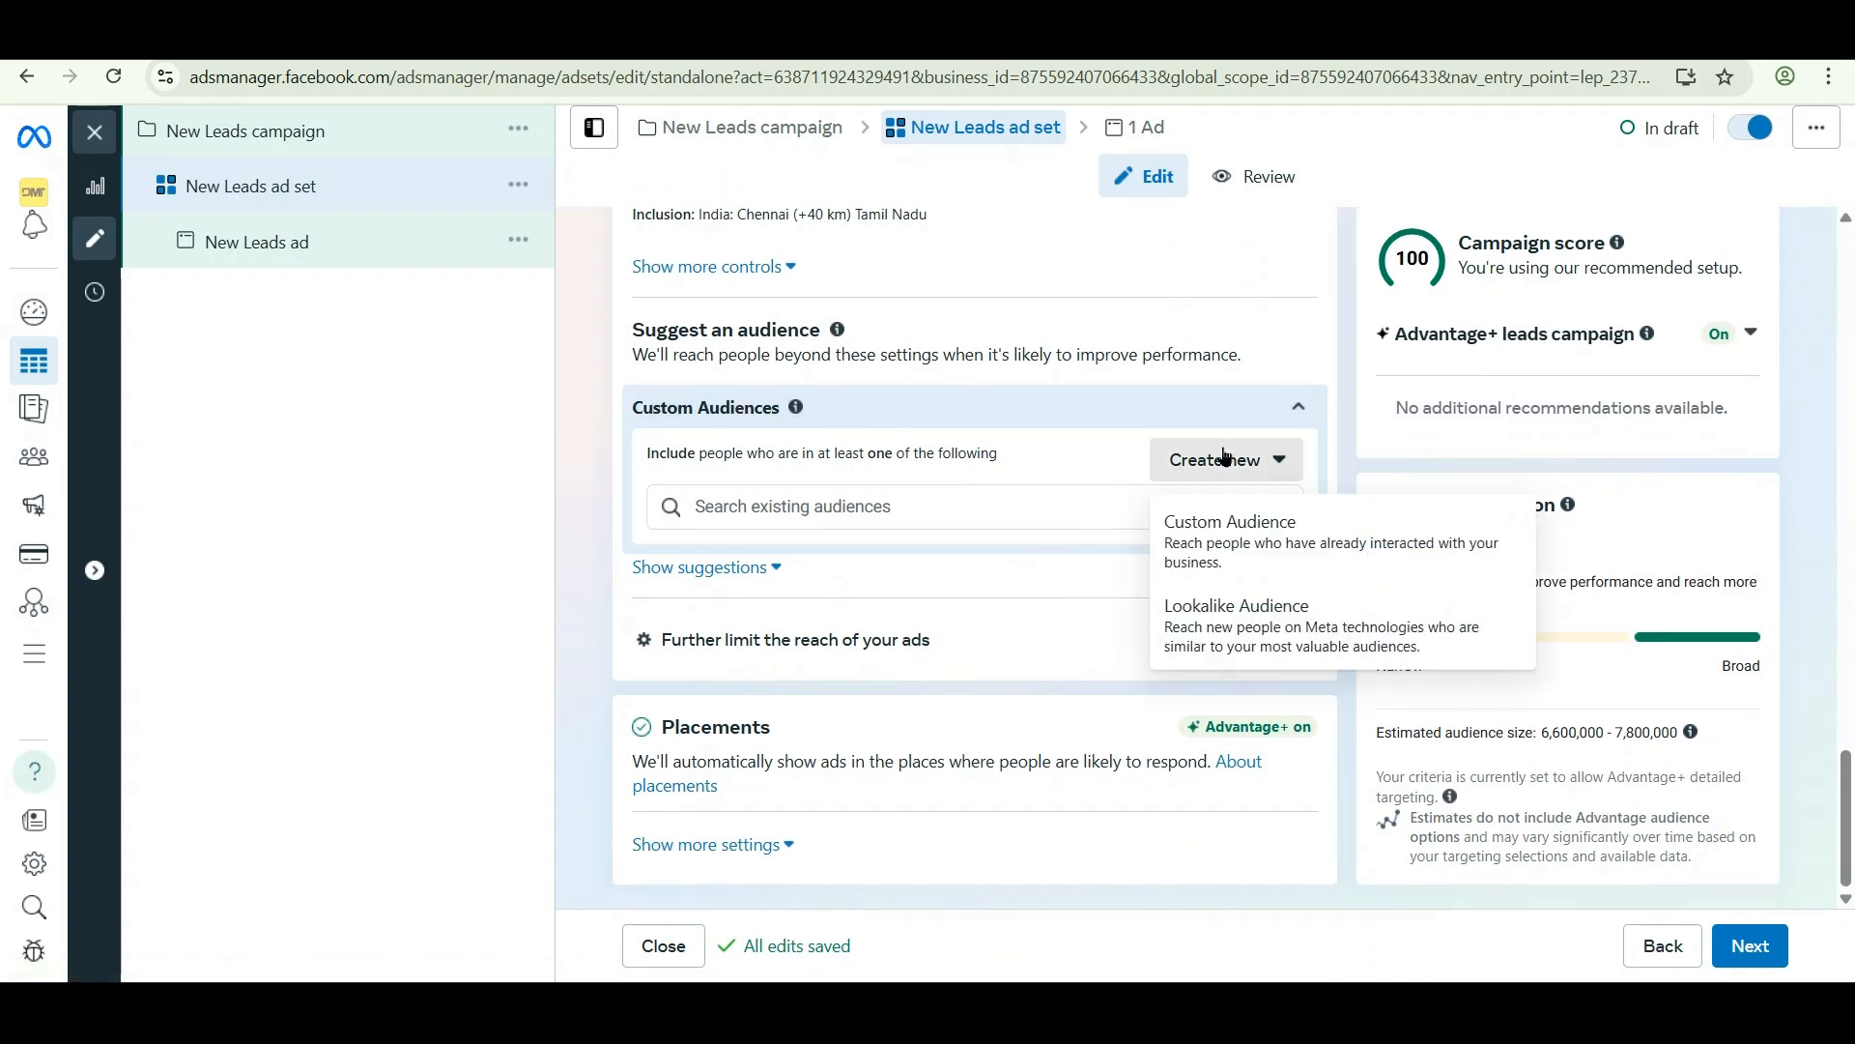
{"action": "left_click", "coordinate": [1225, 529]}
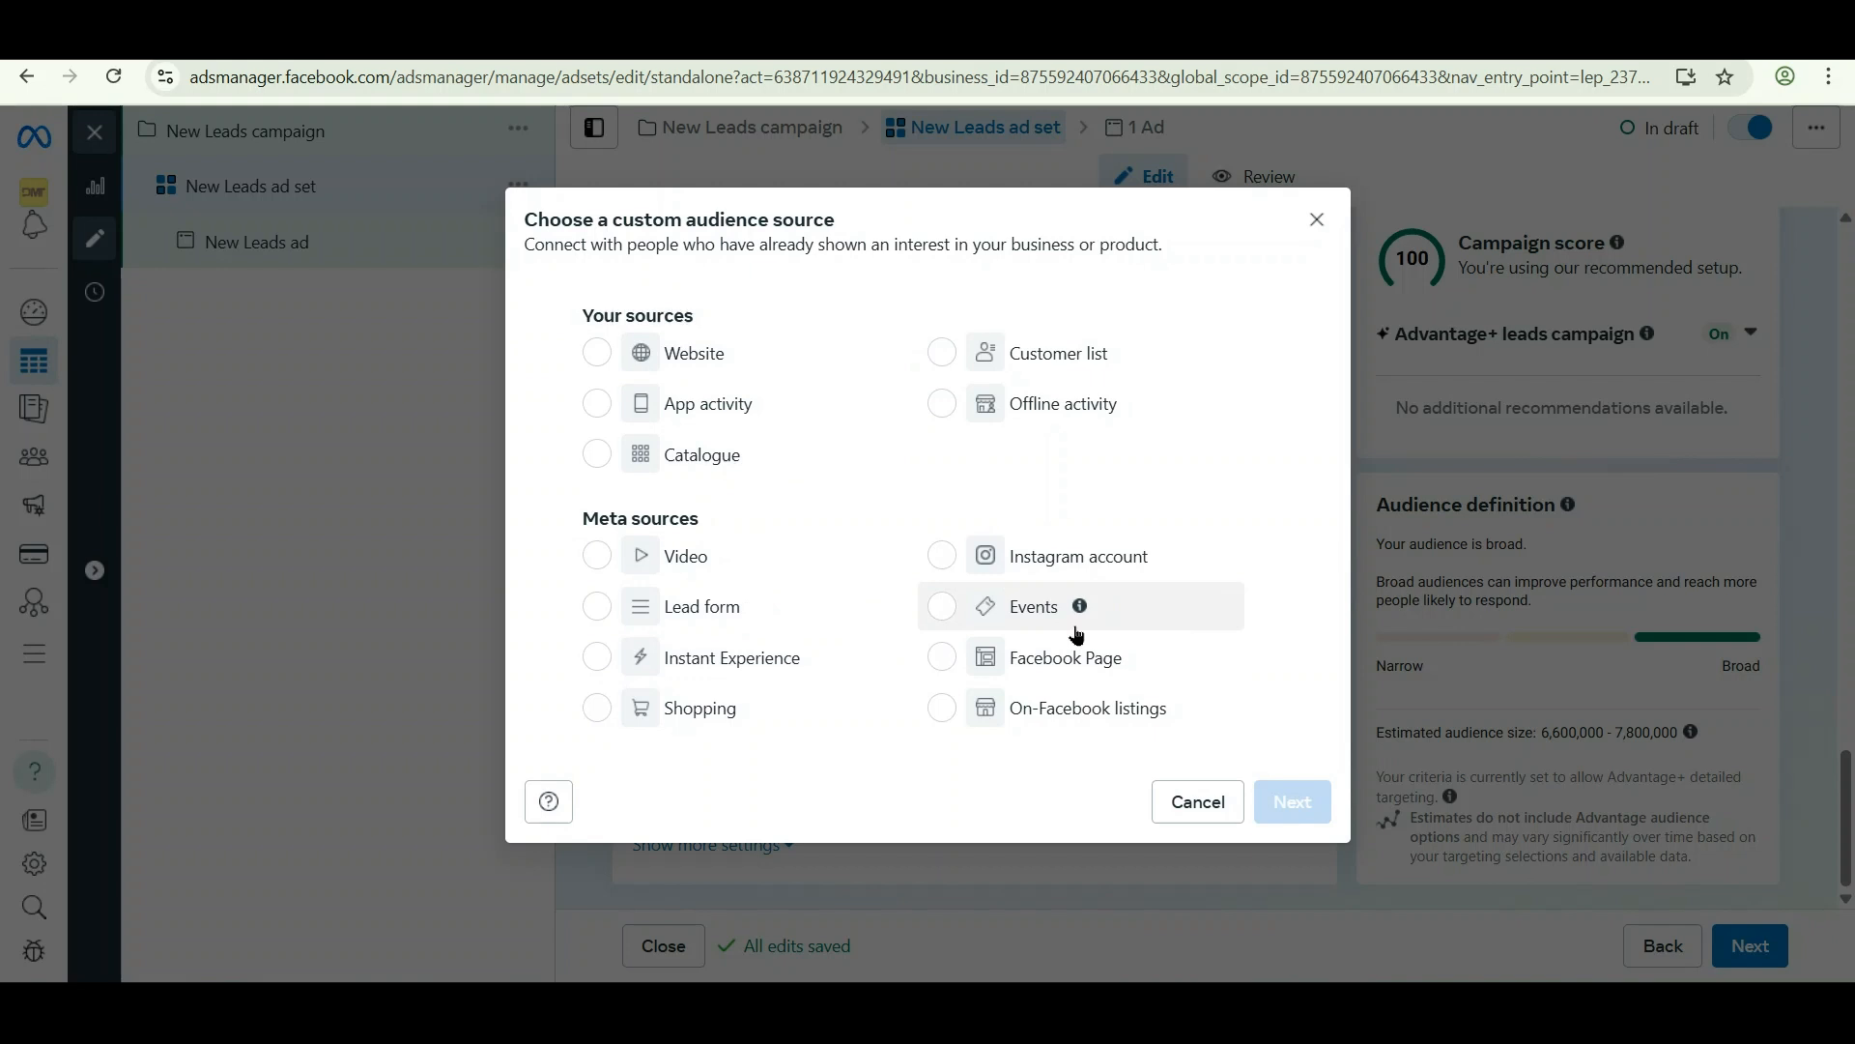
{"action": "left_click", "coordinate": [1316, 219]}
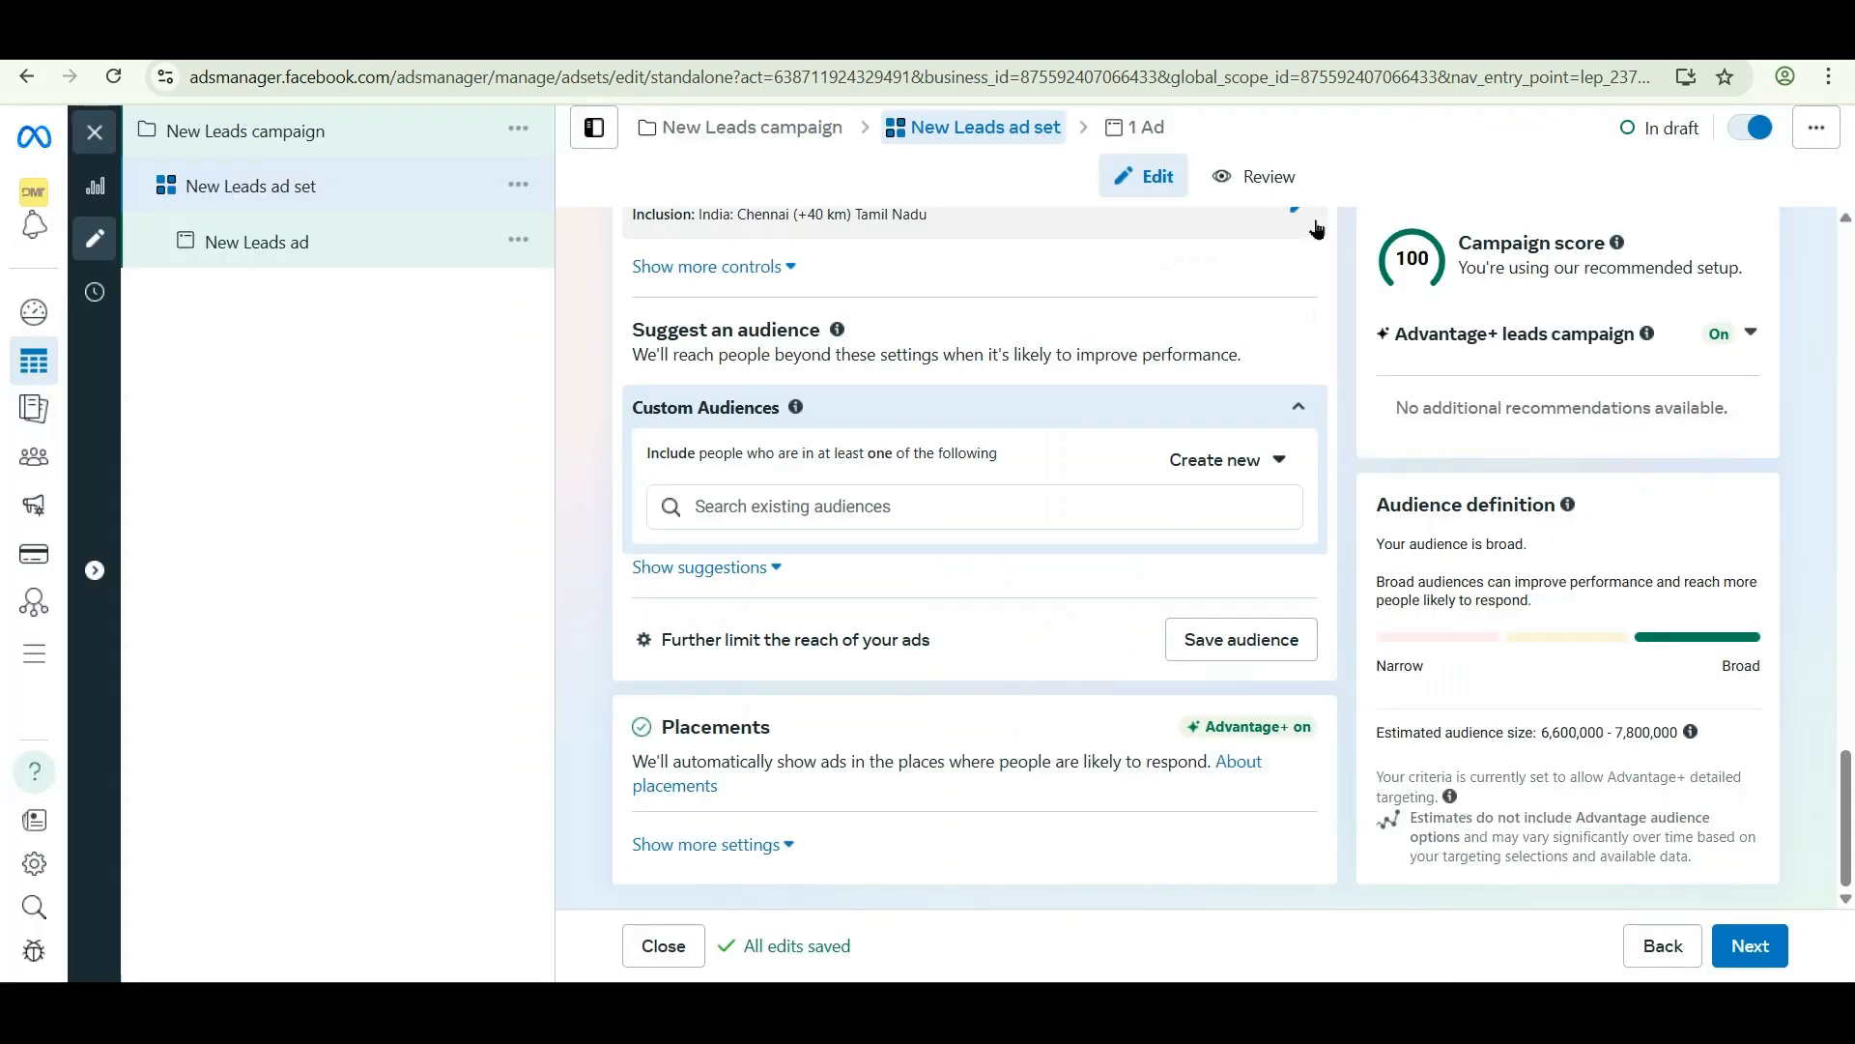
Open the choices for creating a new audience, including Lookalike Audience.
{"action": "left_click", "coordinate": [1225, 465]}
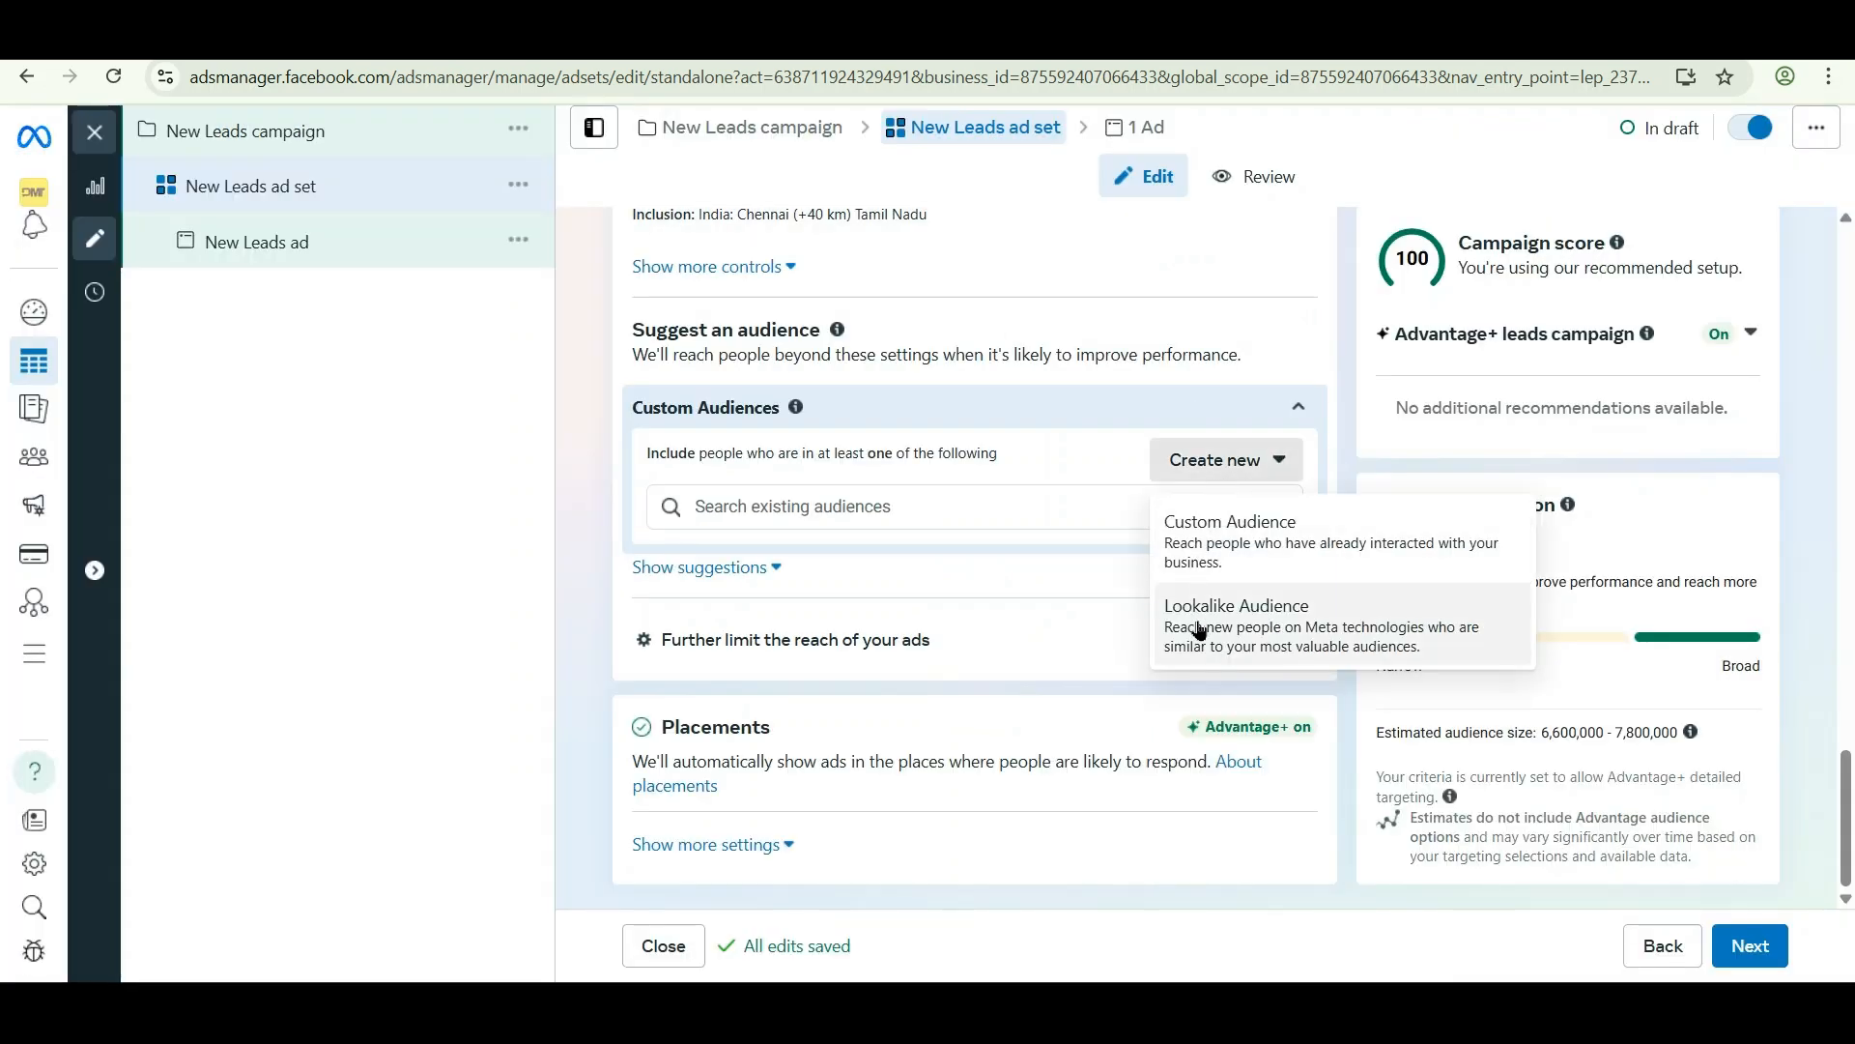